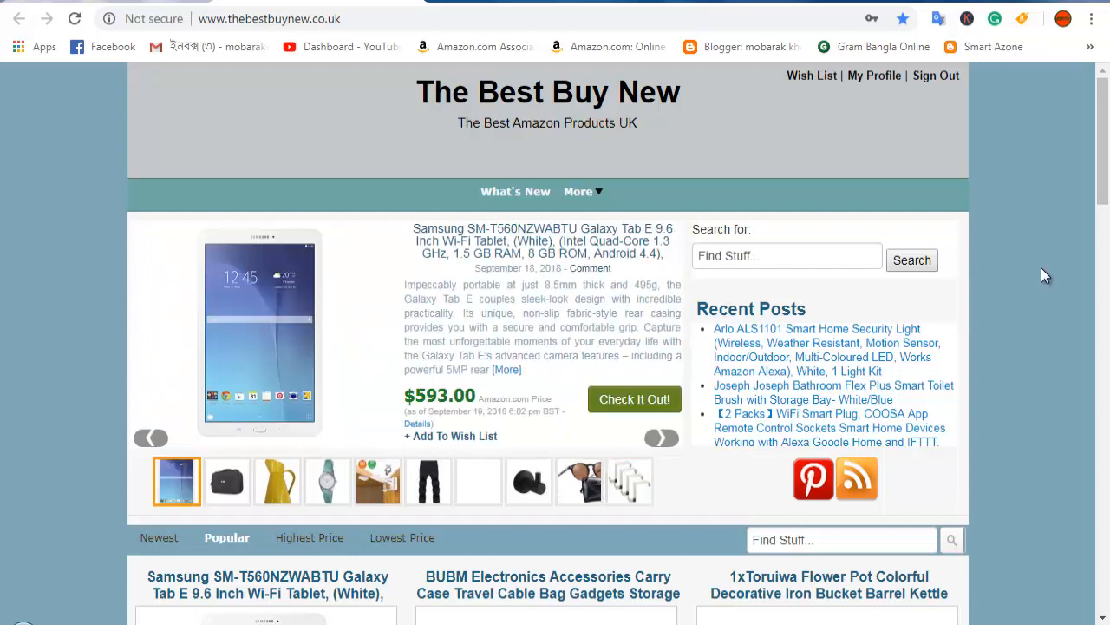
- Look through the storefront homepage, from the header and featured slider to the last product listing
scroll(746, 208, "down", 1)
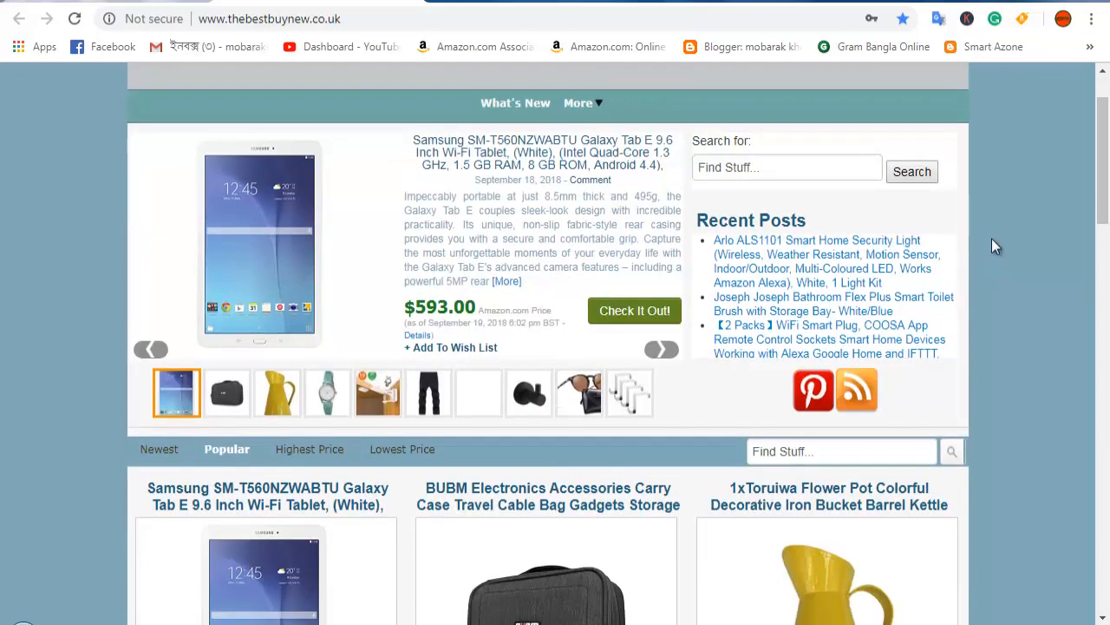
scroll(776, 289, "down", 3)
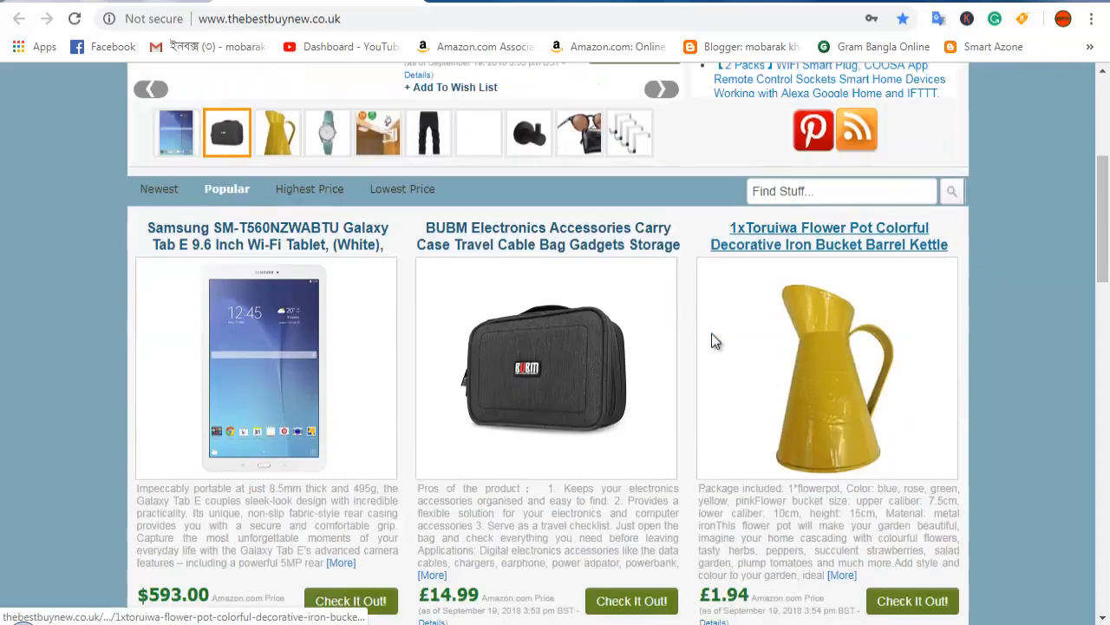
scroll(711, 338, "down", 7)
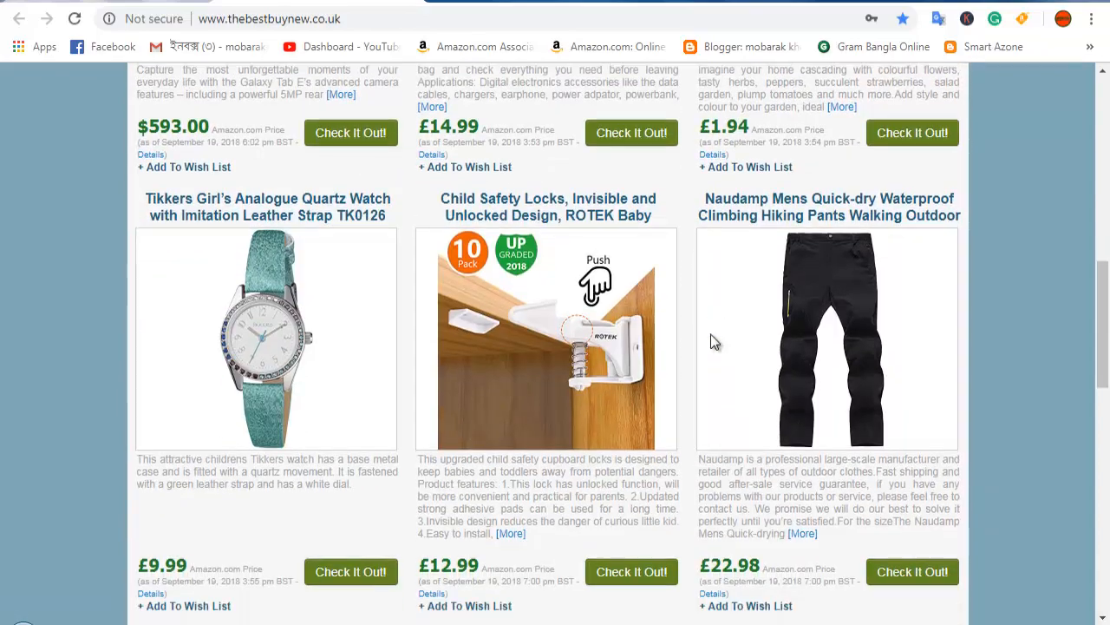
scroll(711, 334, "down", 7)
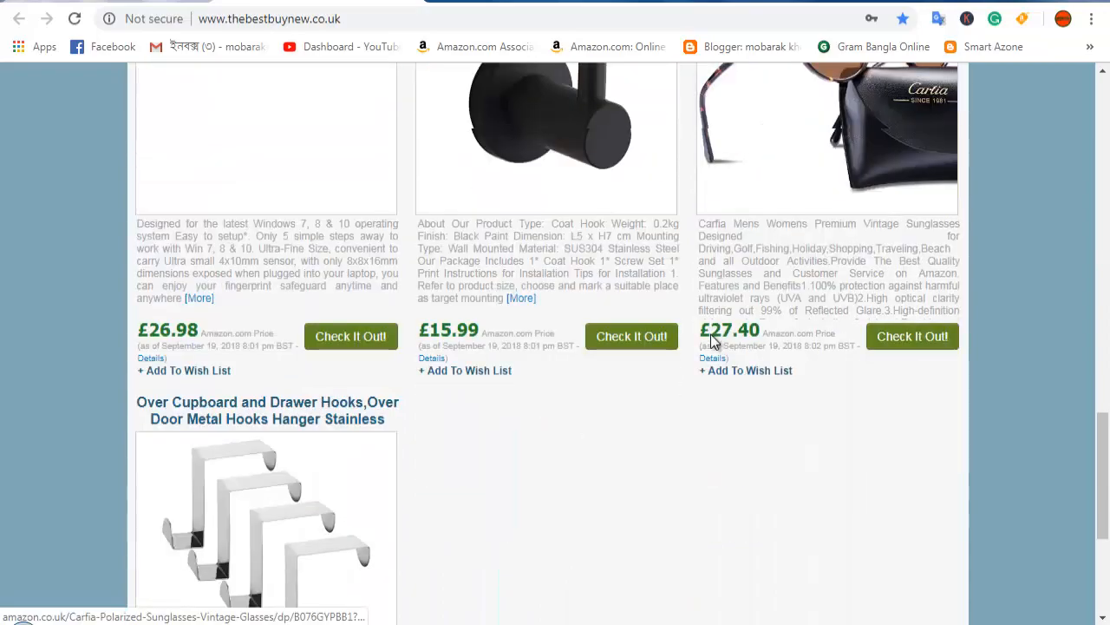
scroll(709, 334, "up", 7)
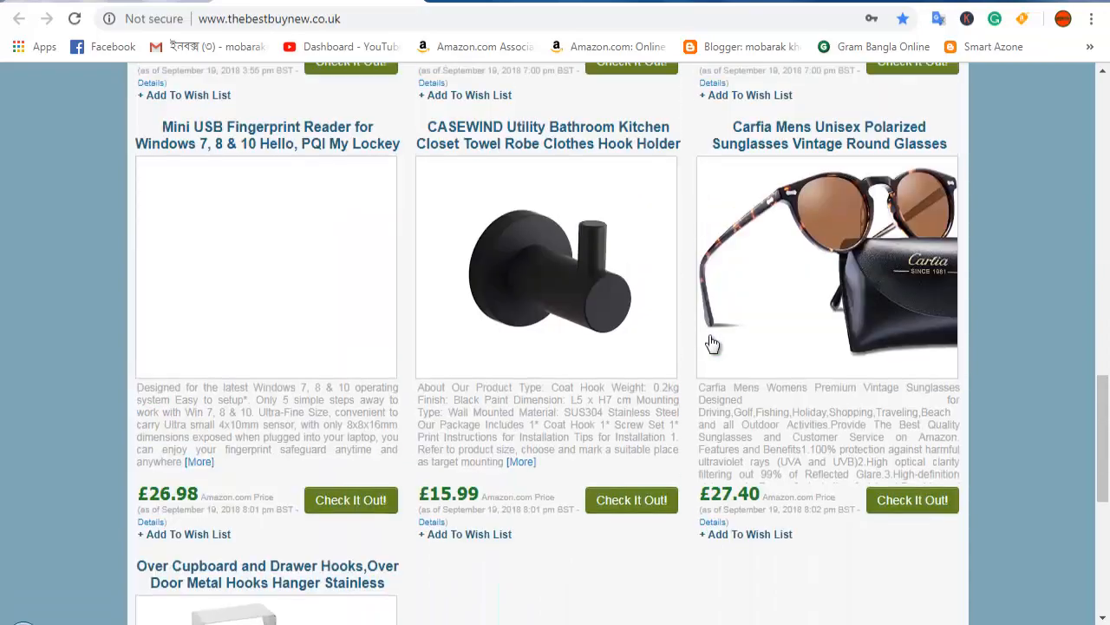
scroll(709, 335, "up", 14)
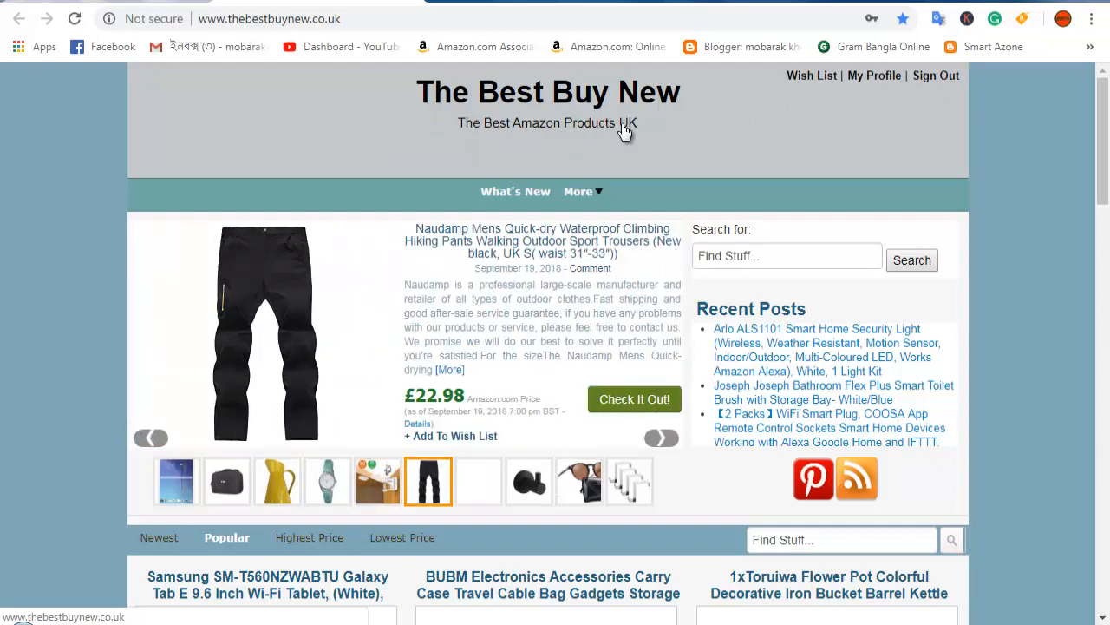
- Open the site's General Settings and compare the Tagline with the text in the storefront header
left_click(15, 19)
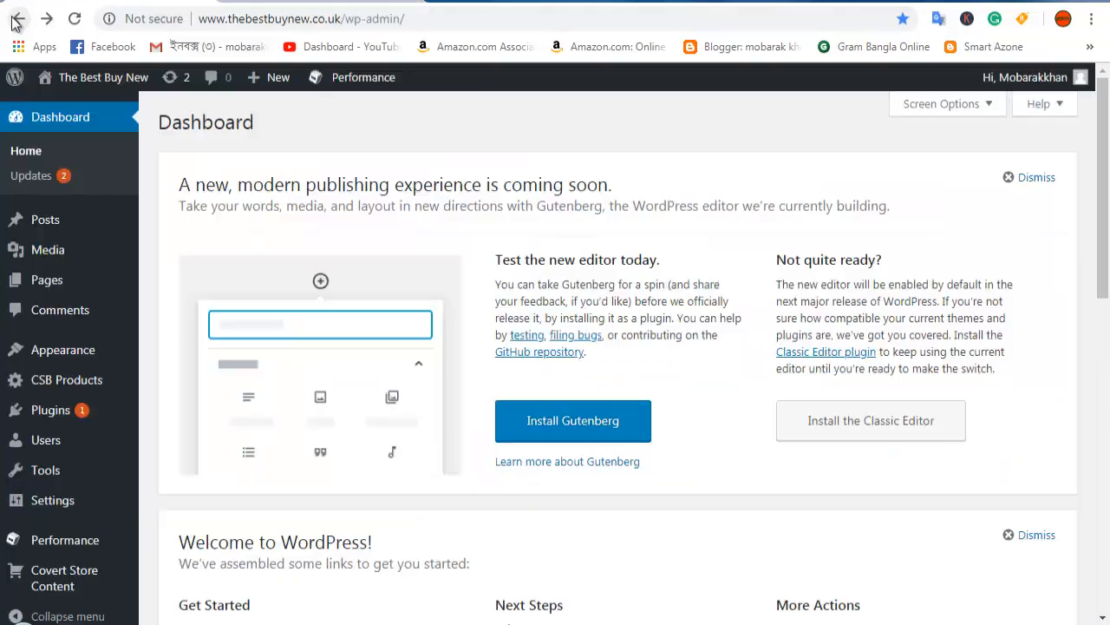
left_click(42, 500)
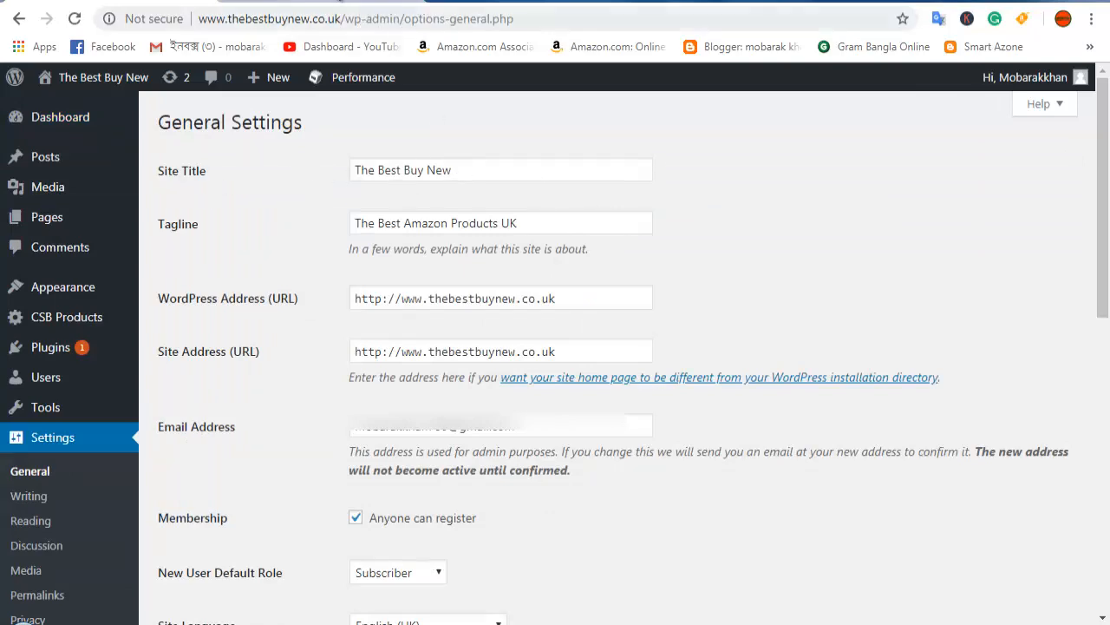
left_click(343, 1)
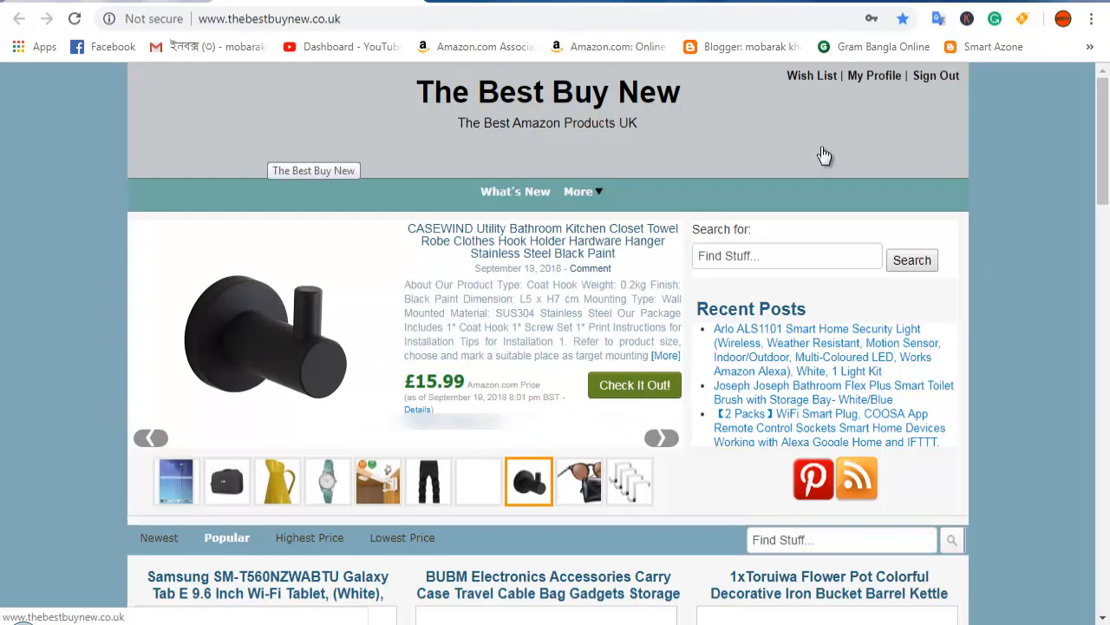
left_click(57, 2)
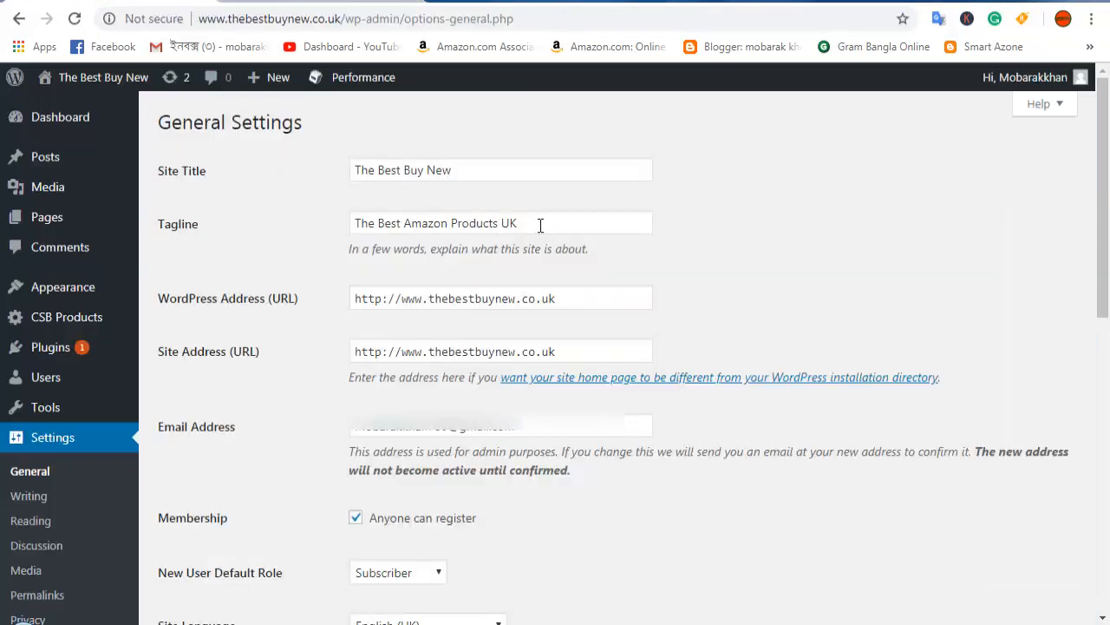
left_click_drag(543, 221, 349, 220)
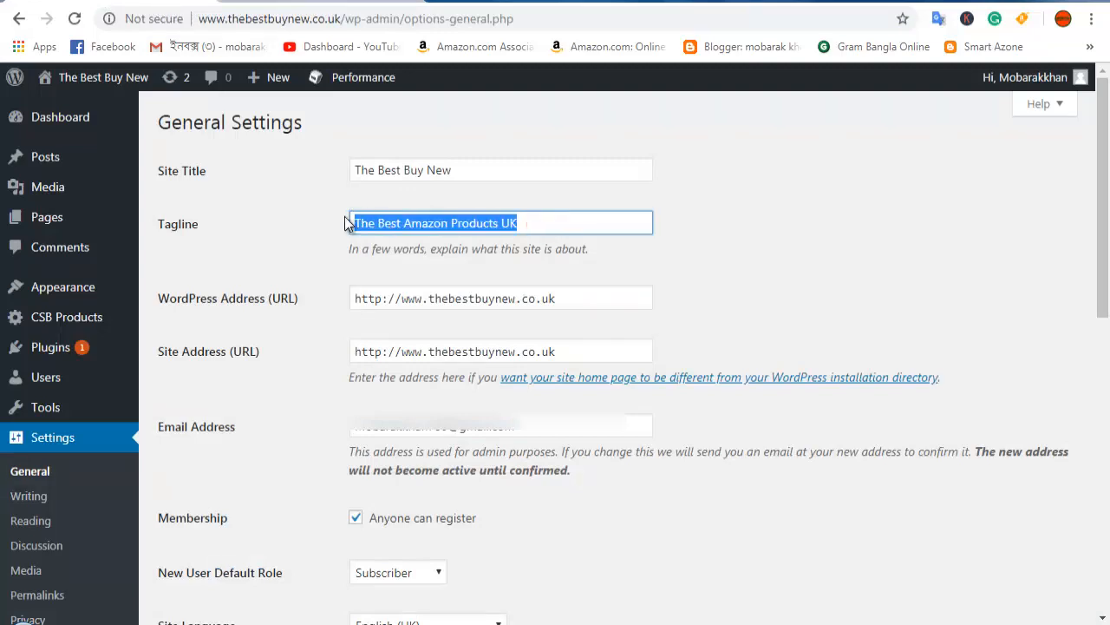
left_click(326, 204)
- Examine the storefront's main menu bar and locate the matching Whats New Menu Option in the theme options
left_click(334, 2)
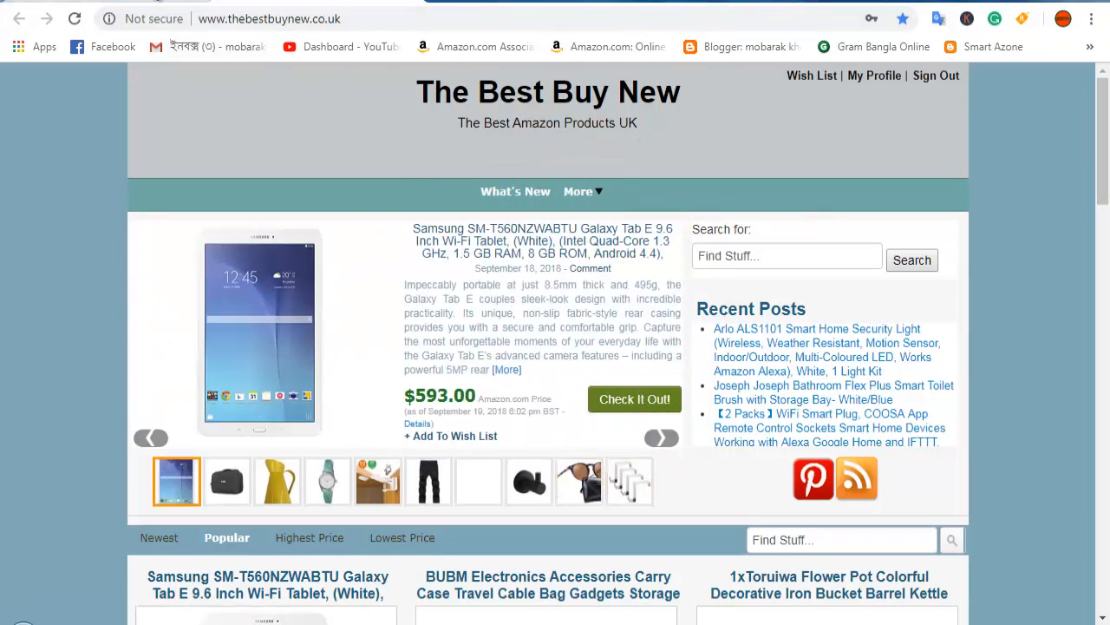
left_click(347, 5)
left_click(347, 2)
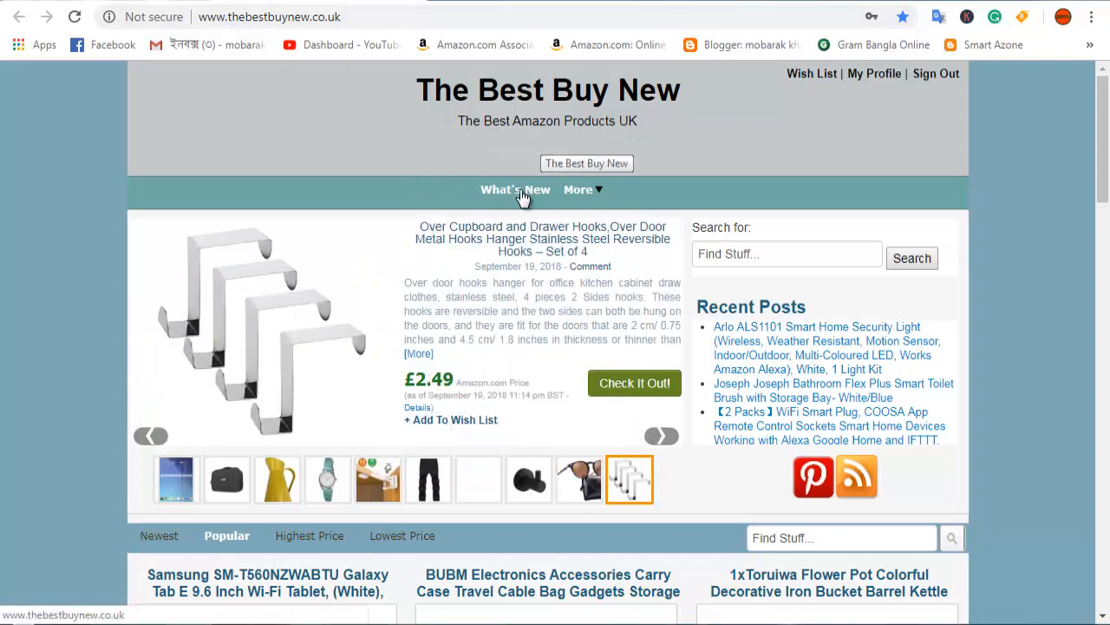
mouse_move(652, 209)
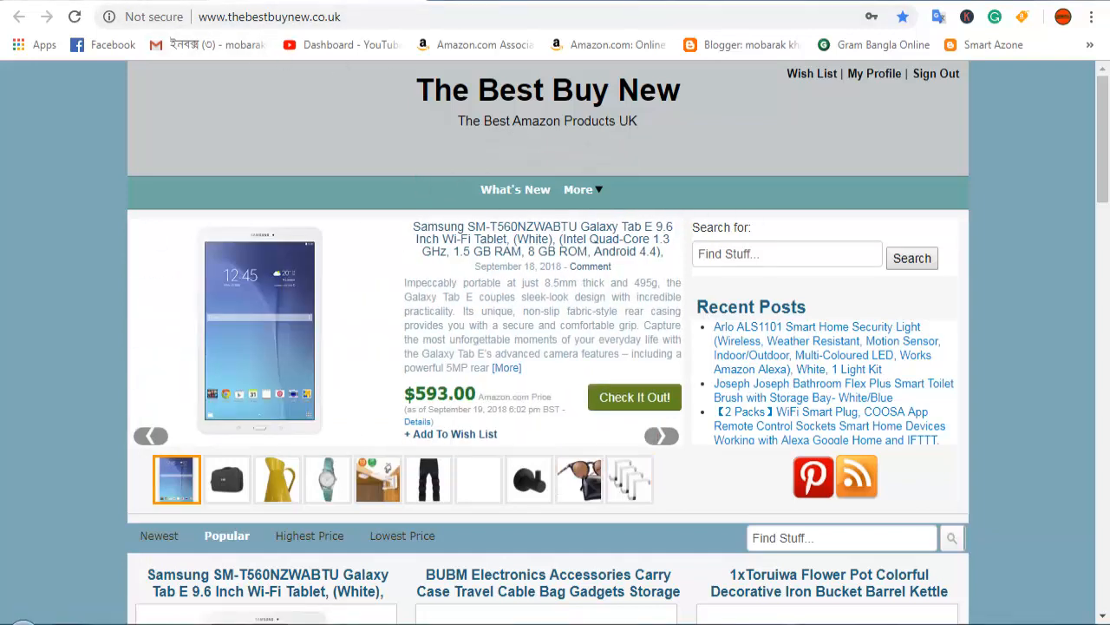
left_click(194, 3)
scroll(413, 284, "up", 1)
scroll(413, 283, "down", 6)
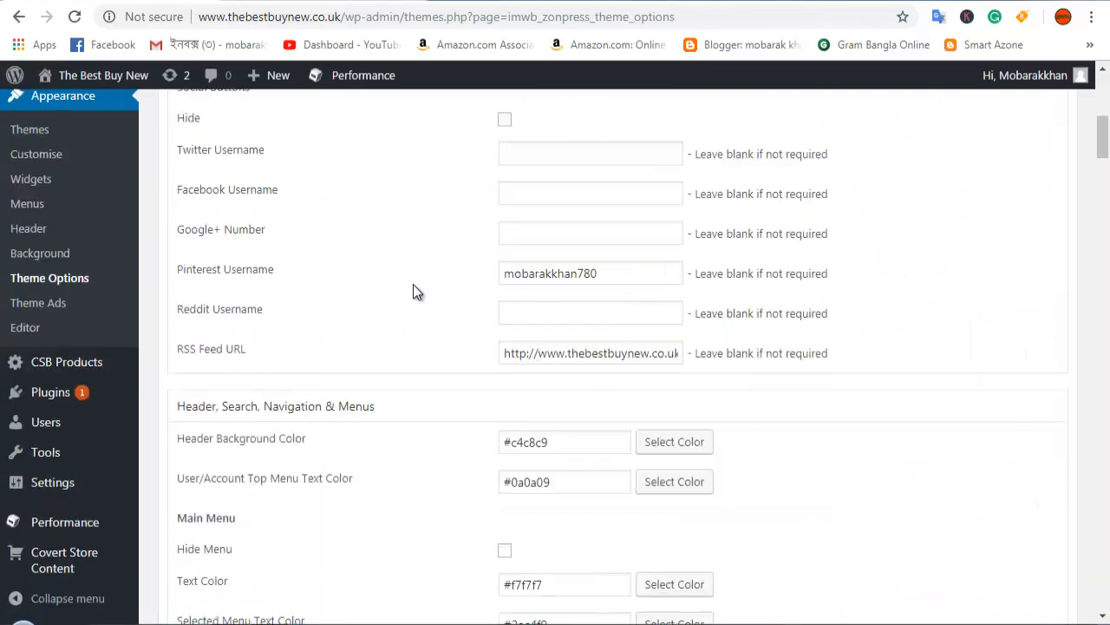
scroll(412, 292, "down", 1)
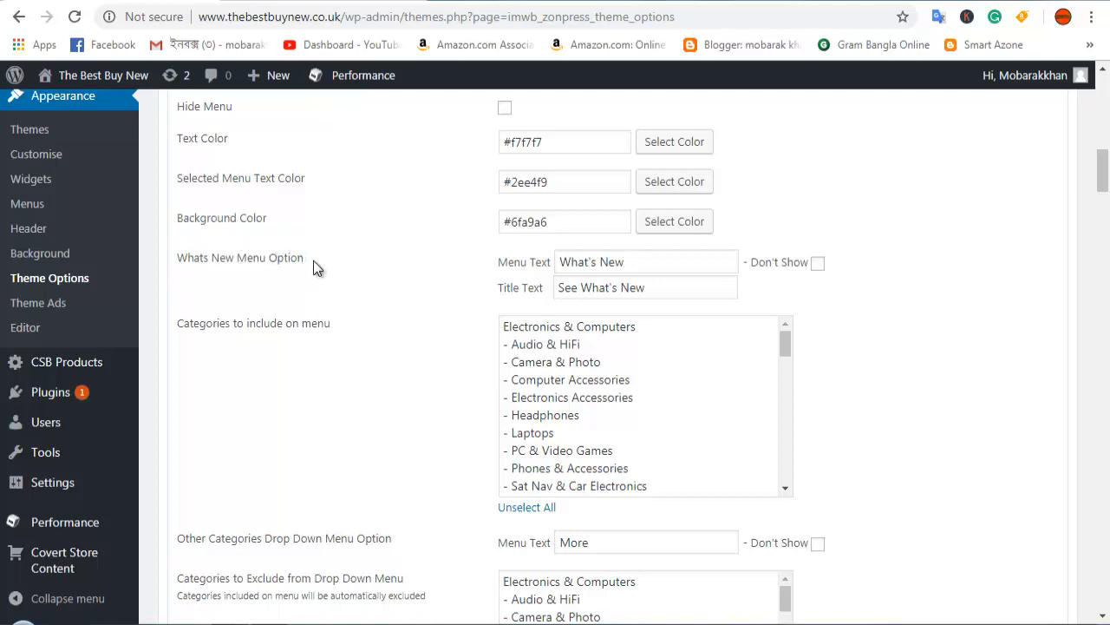
left_click_drag(313, 260, 174, 261)
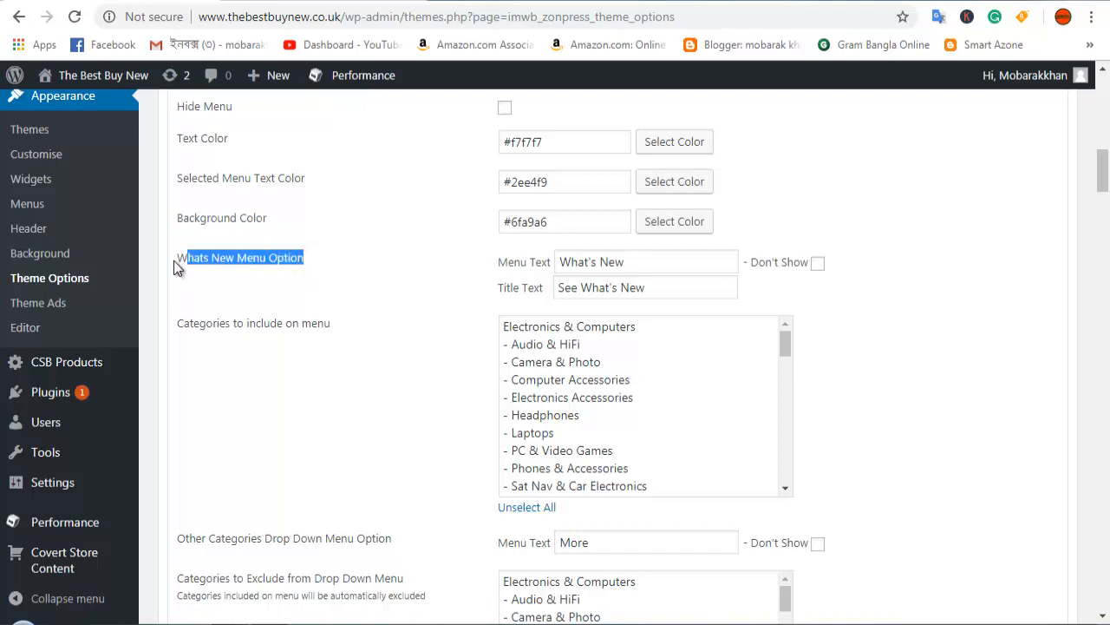
left_click(358, 260)
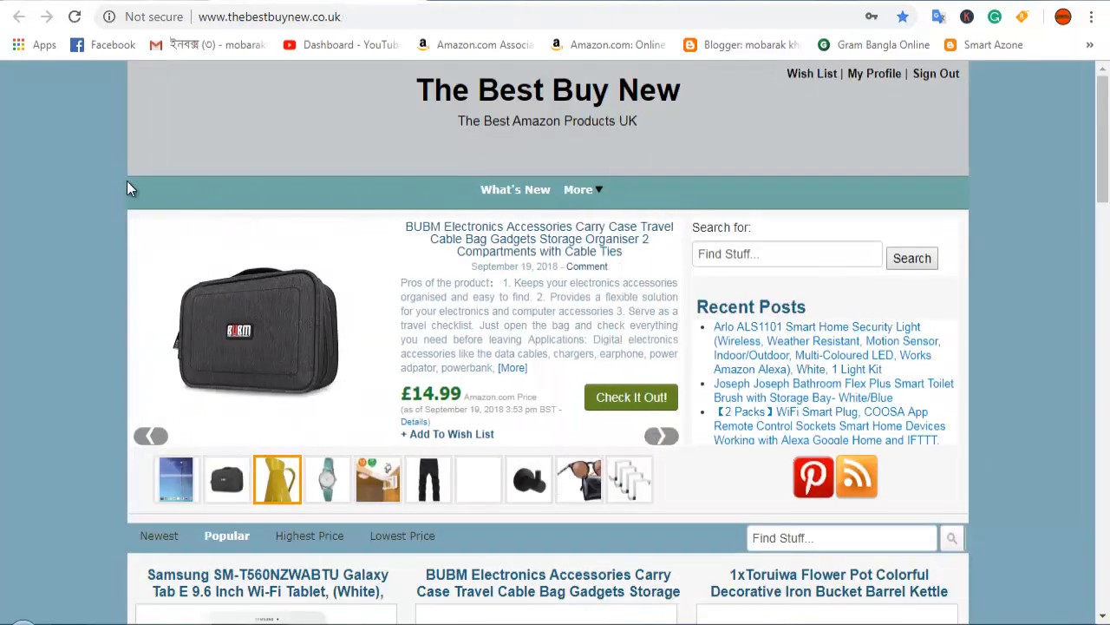
- Set the Menu Text of the Whats New Menu Option to Home in the theme options
left_click(171, 1)
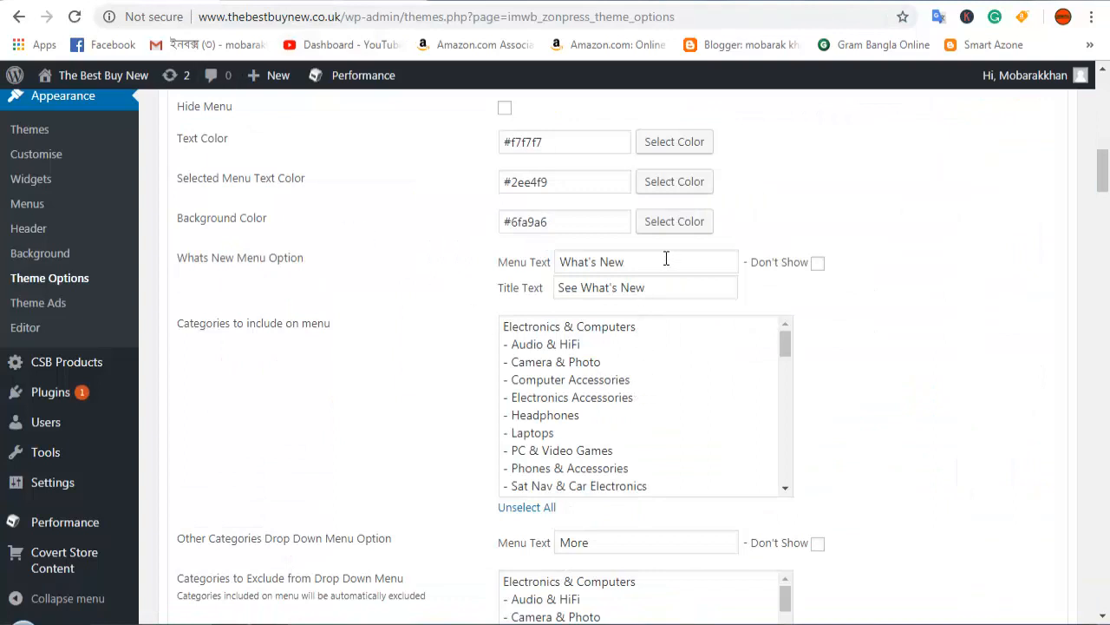
left_click_drag(667, 258, 548, 272)
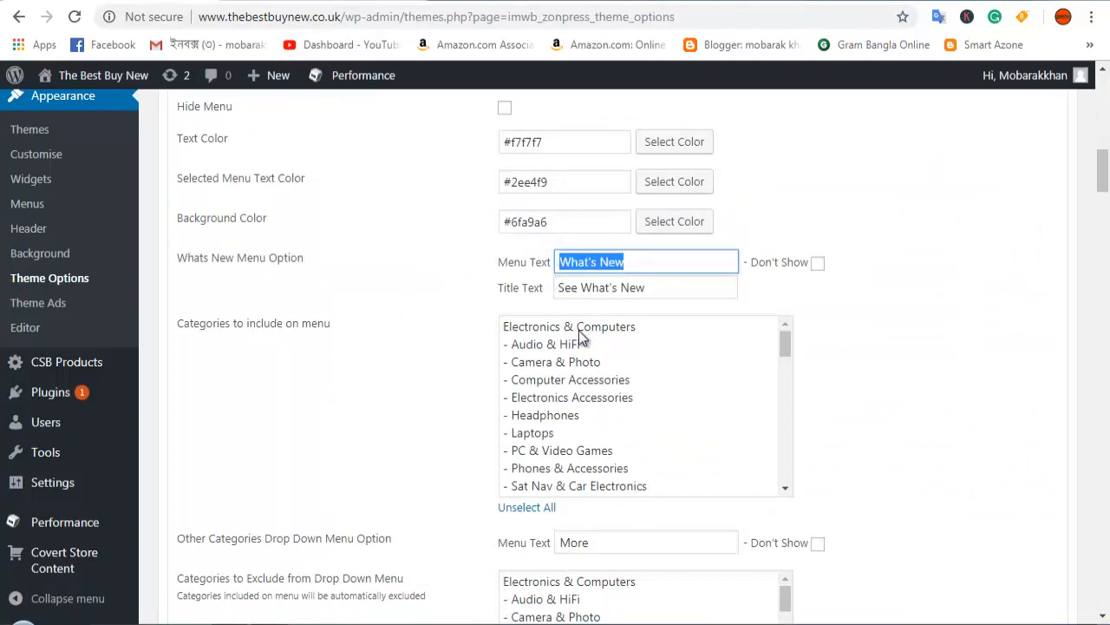
type("Ho")
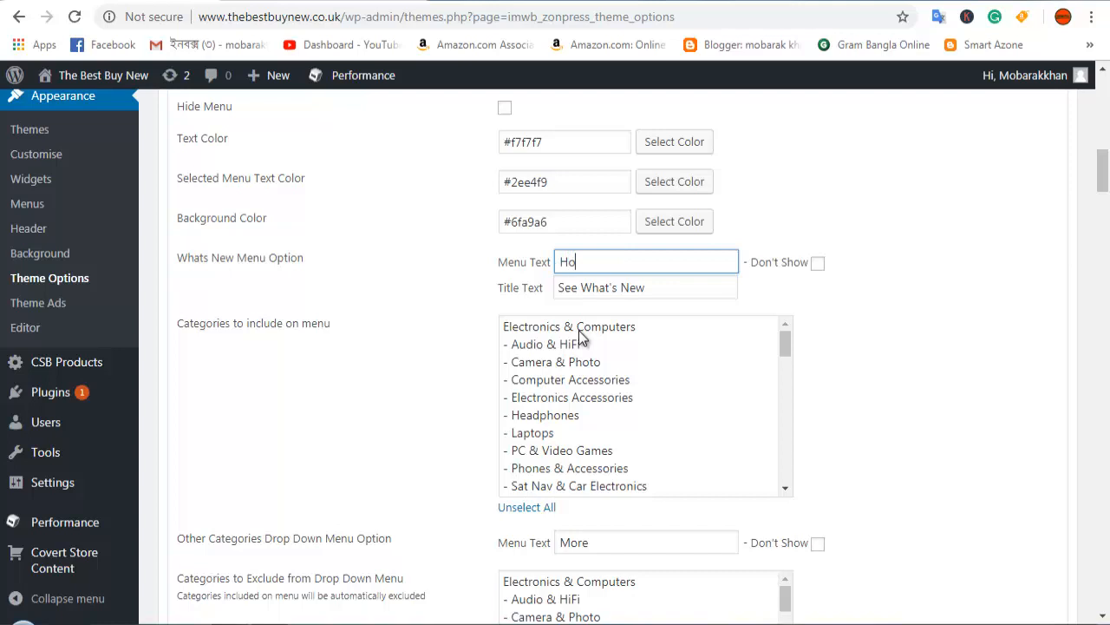
type("me")
- Copy the menu text Home over the Title Text of the Whats New Menu Option
double_click(615, 266)
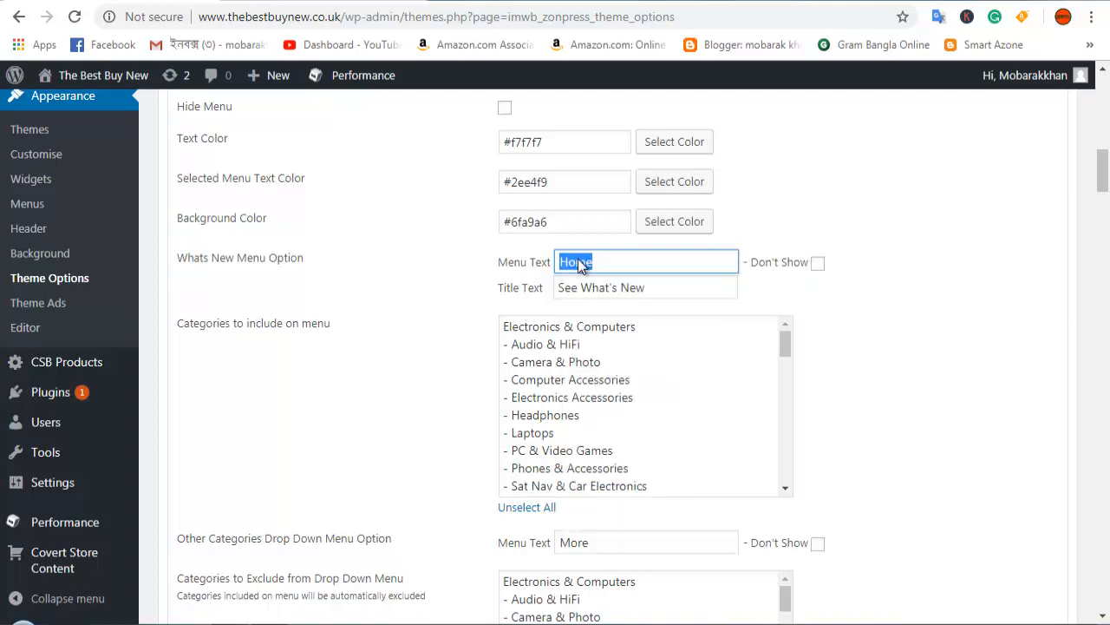
right_click(576, 262)
left_click(614, 291)
triple_click(665, 290)
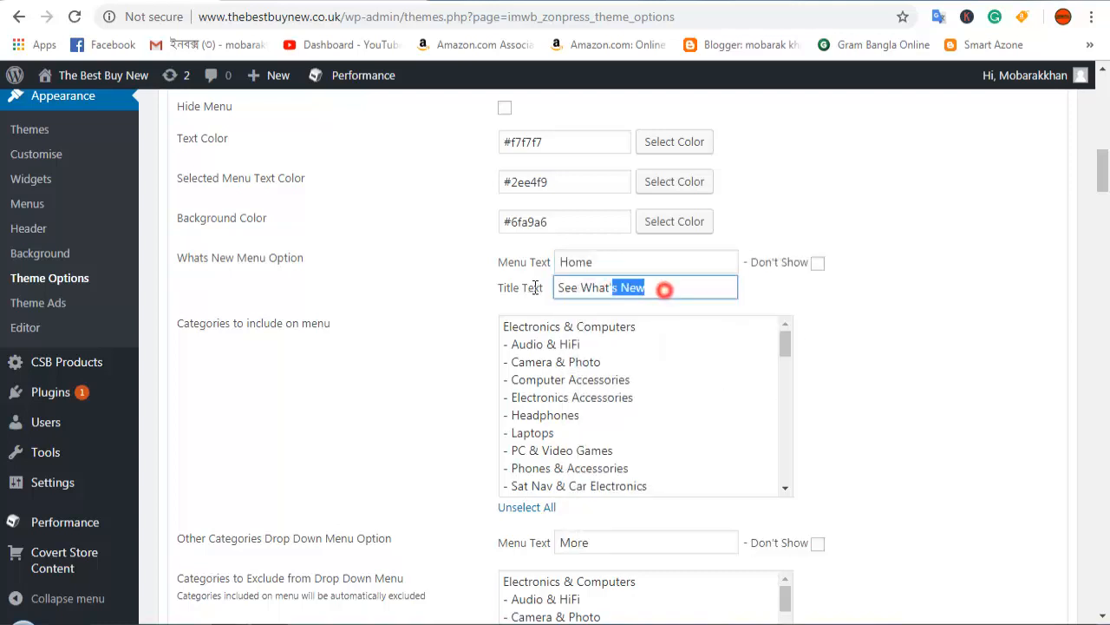
right_click(568, 290)
left_click(619, 340)
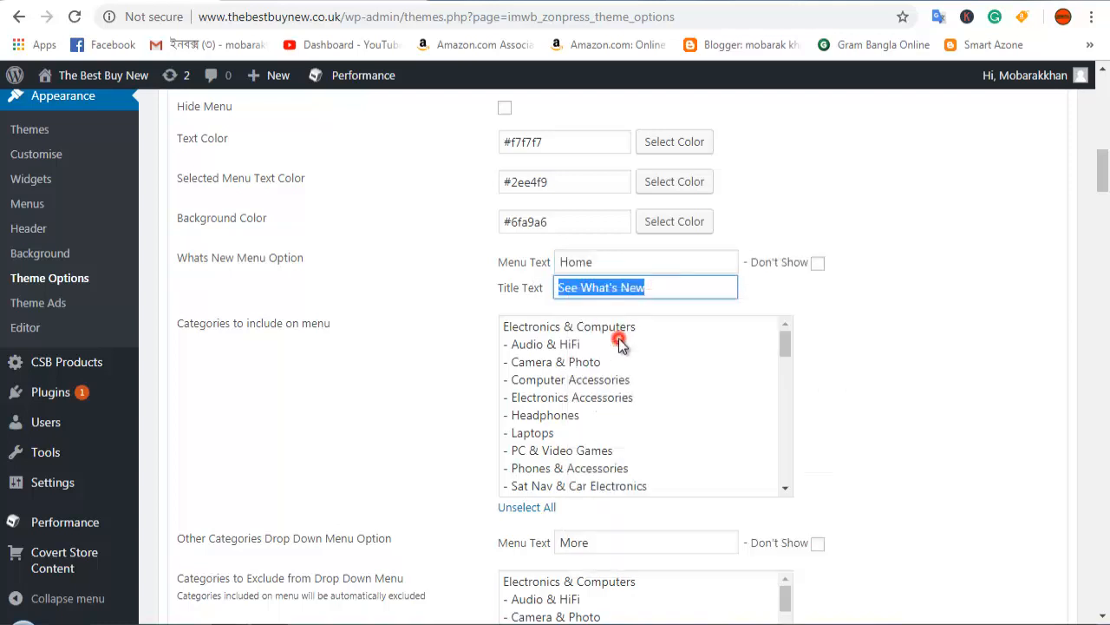
left_click(818, 295)
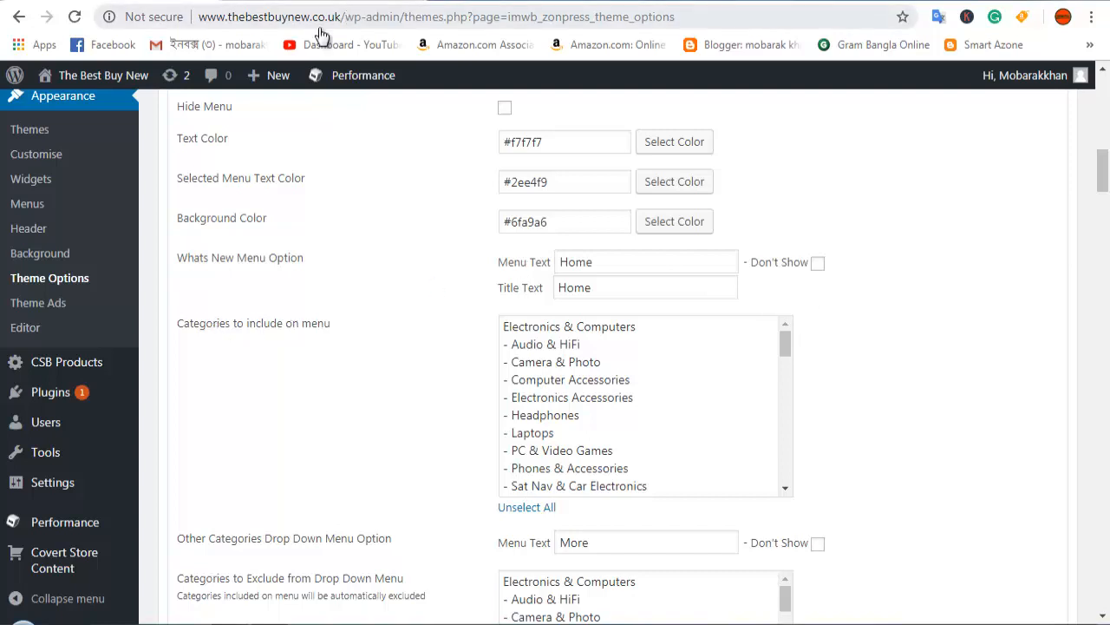
- Select every category from Electronics & Computers through Sports & Outdoors for the main menu, leaving out Uncategorized
left_click(586, 325)
left_click(600, 343, "ctrl")
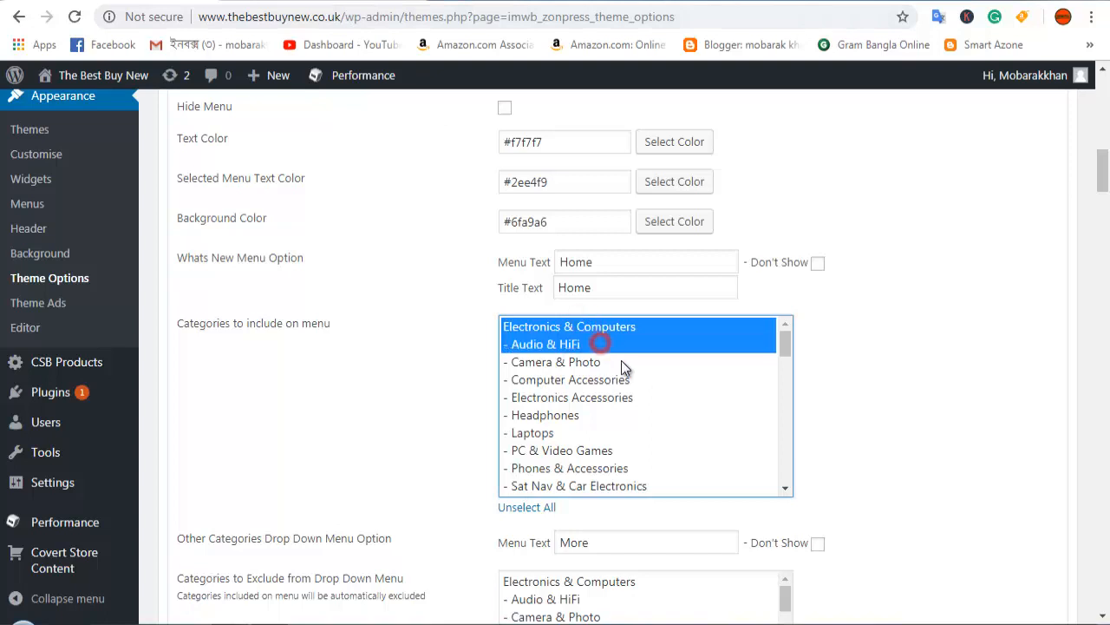
left_click(609, 362, "ctrl")
left_click(630, 379, "ctrl")
left_click(630, 396, "ctrl")
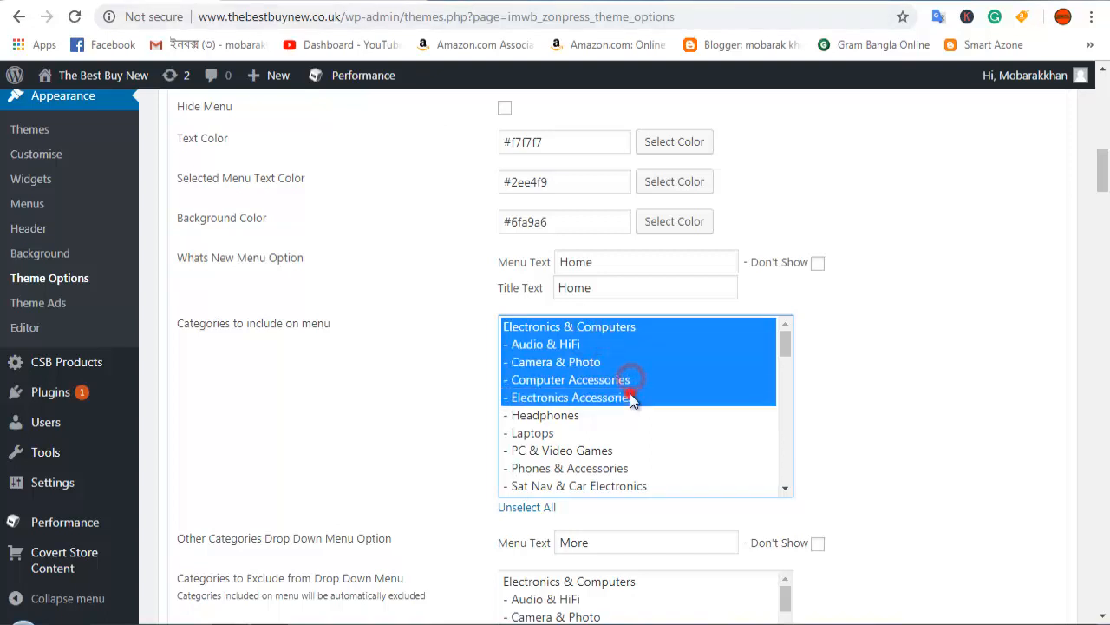
left_click(626, 414, "ctrl")
left_click(621, 433, "ctrl")
left_click(622, 450, "ctrl")
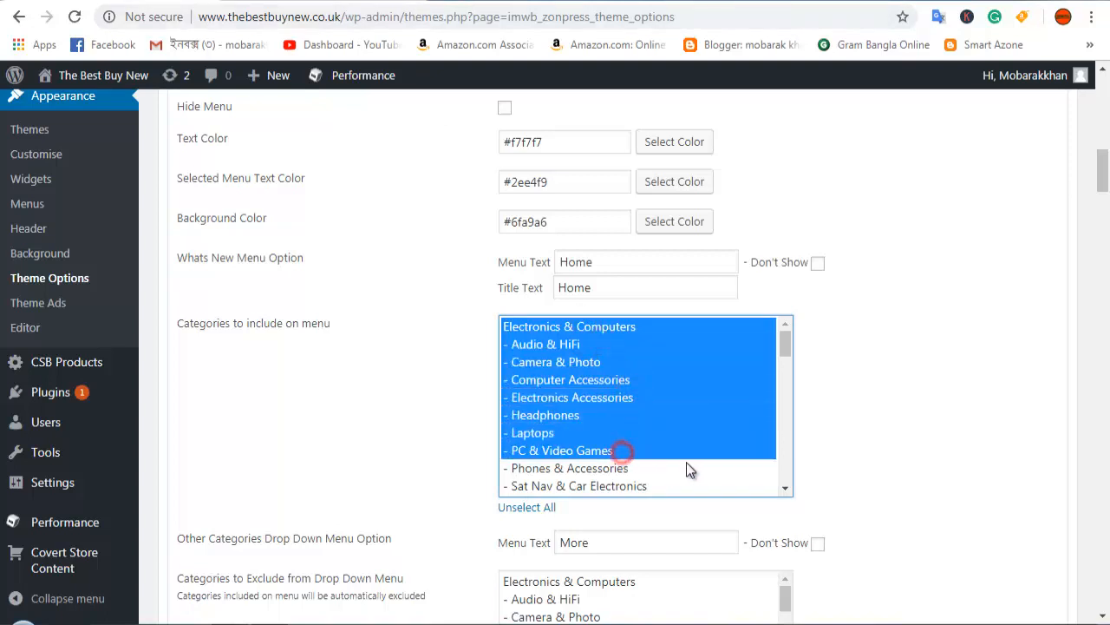
key("ctrl+minus")
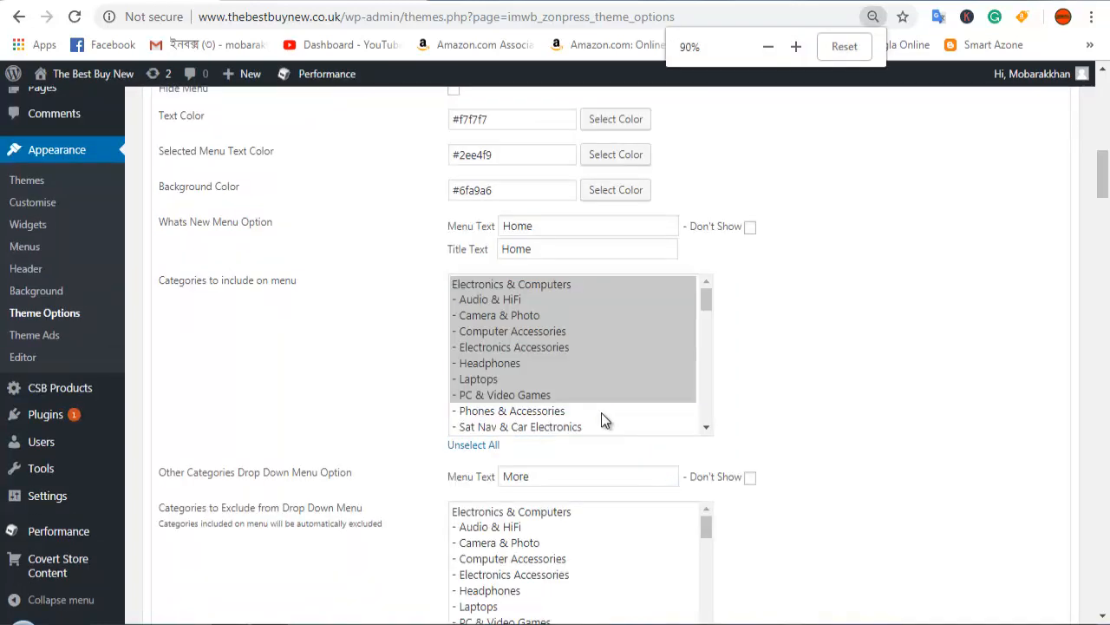
left_click(601, 411, "ctrl")
left_click(595, 426, "ctrl")
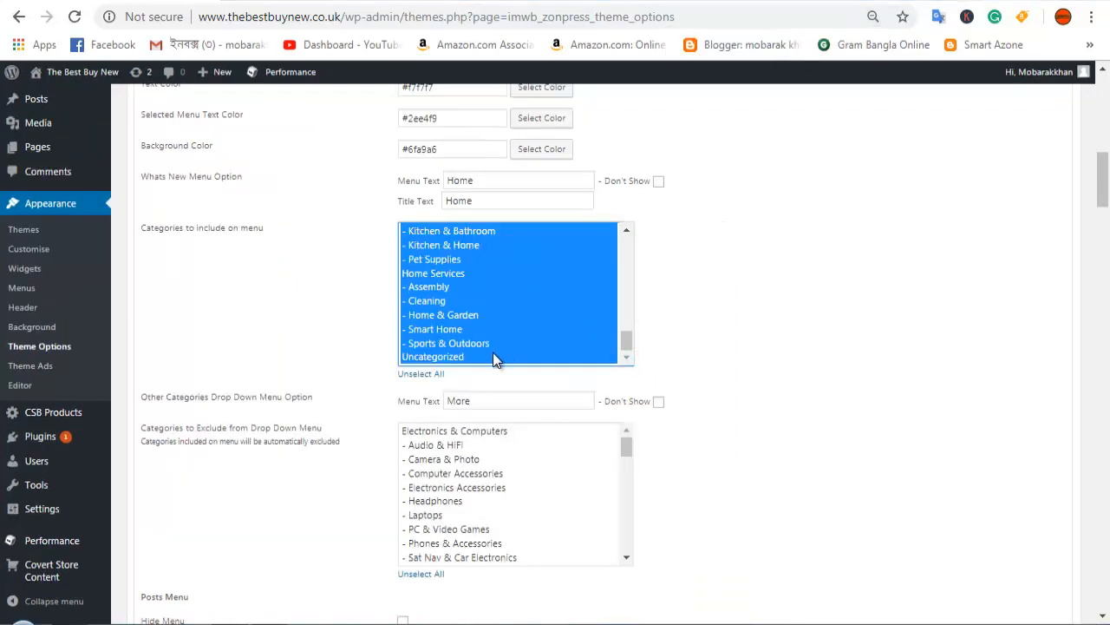
left_click(493, 354, "ctrl")
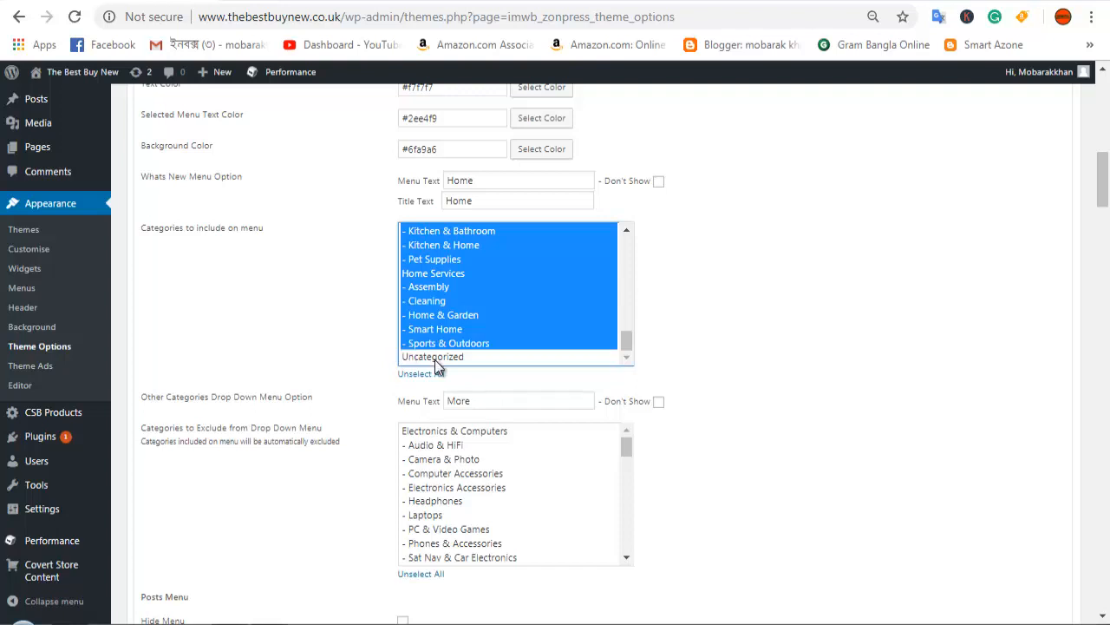
- Review the categories that can be excluded from the drop-down menu and the Posts Menu settings below them
scroll(468, 473, "down", 5)
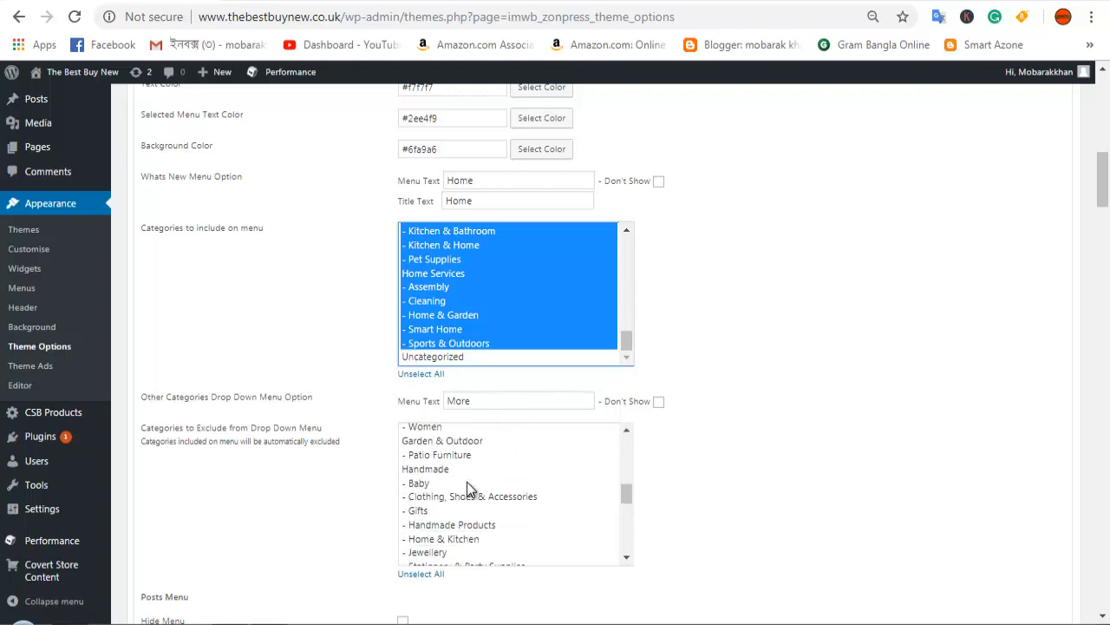
scroll(467, 481, "up", 5)
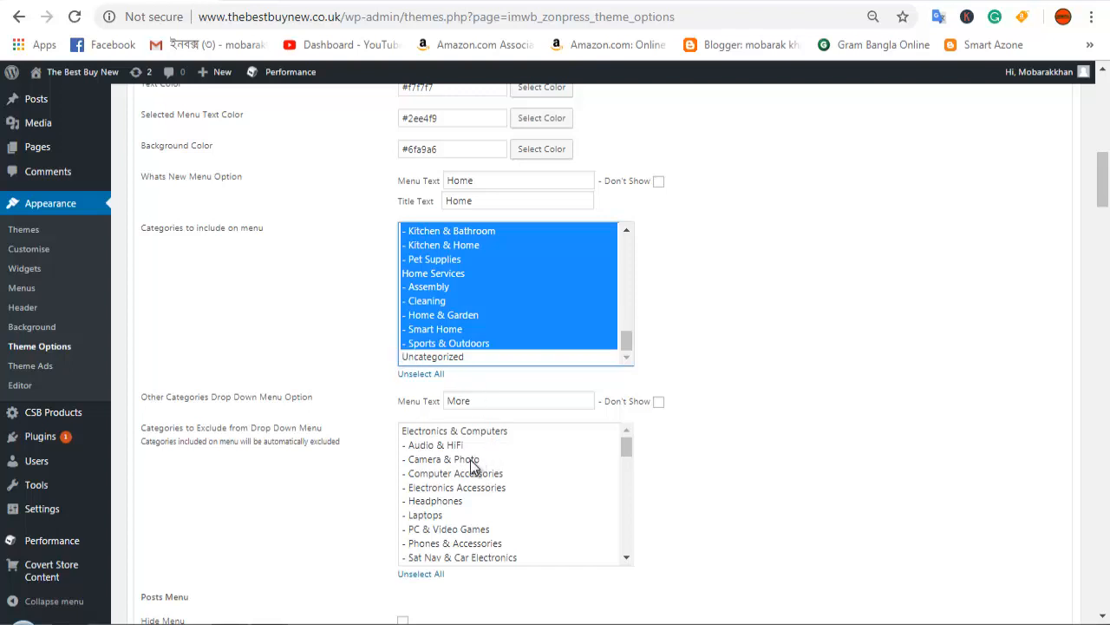
scroll(469, 480, "down", 8)
scroll(486, 478, "up", 8)
scroll(466, 480, "down", 8)
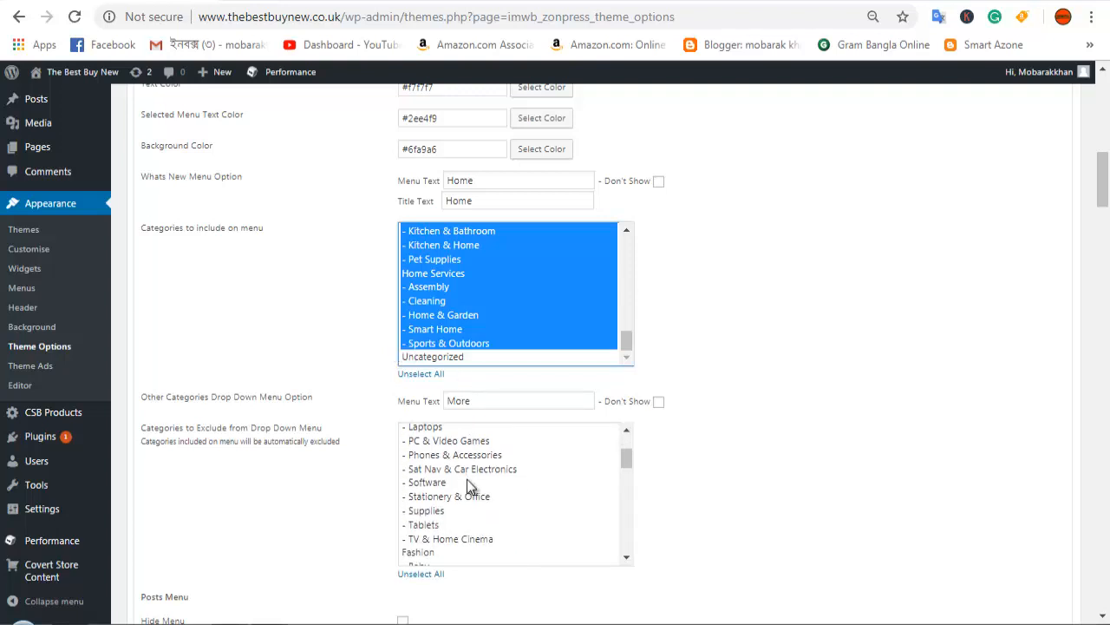
scroll(780, 531, "down", 2)
scroll(798, 521, "down", 3)
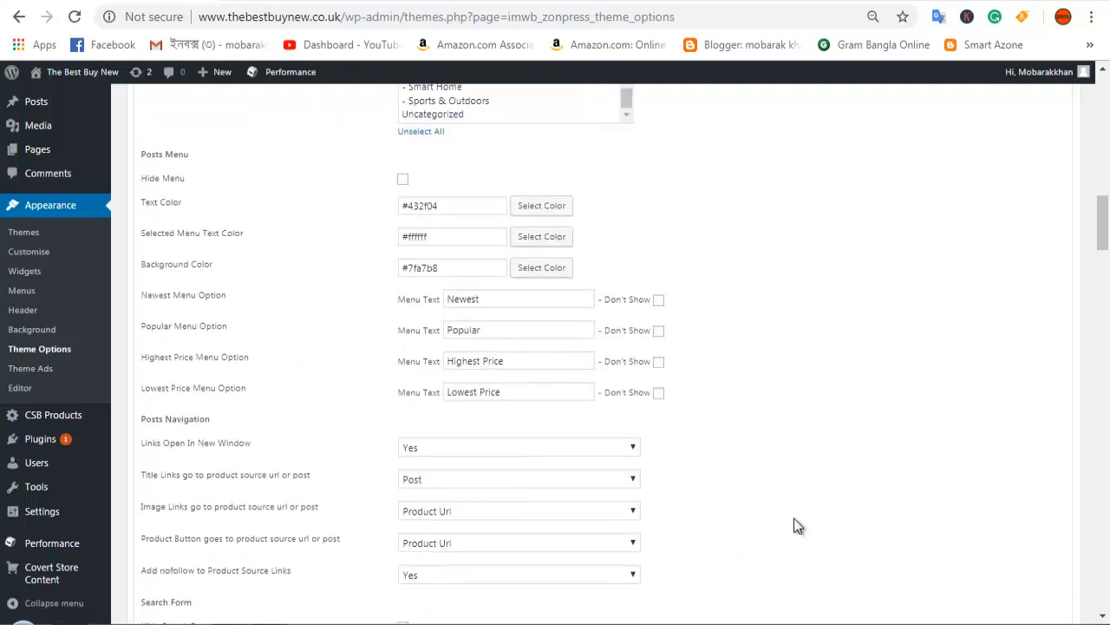
- Save the theme options with the changed main menu settings
scroll(795, 524, "down", 20)
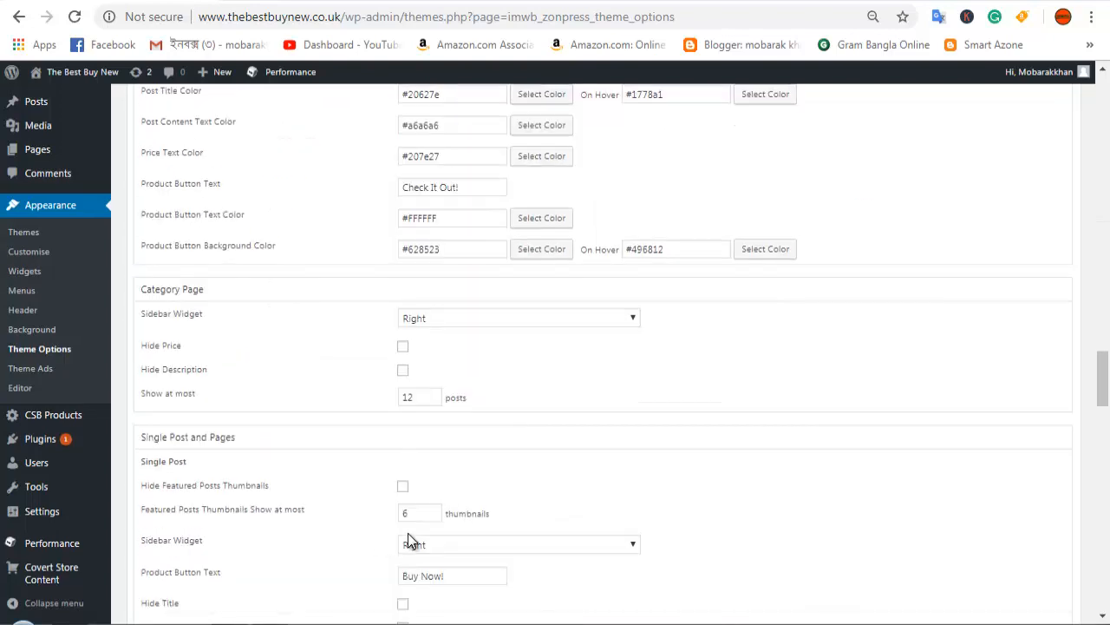
scroll(355, 528, "down", 18)
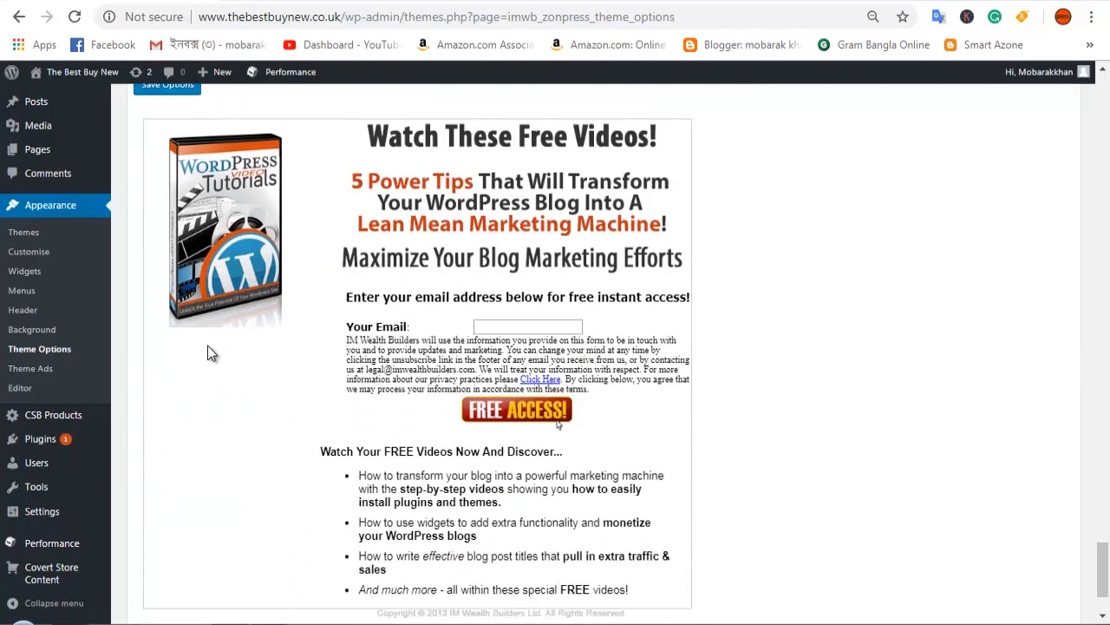
scroll(208, 345, "up", 2)
left_click(168, 356)
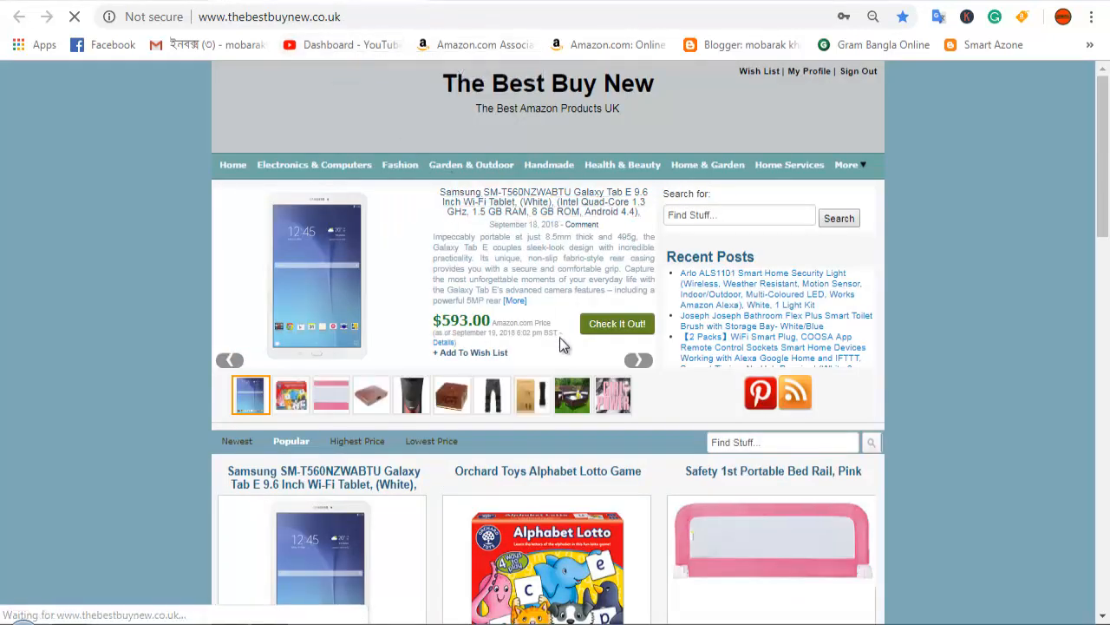
- Check the Home item and the category drop-downs in the storefront's main menu on an enlarged page
key("ctrl+minus")
key("ctrl+minus")
key("ctrl+plus")
key("ctrl+plus")
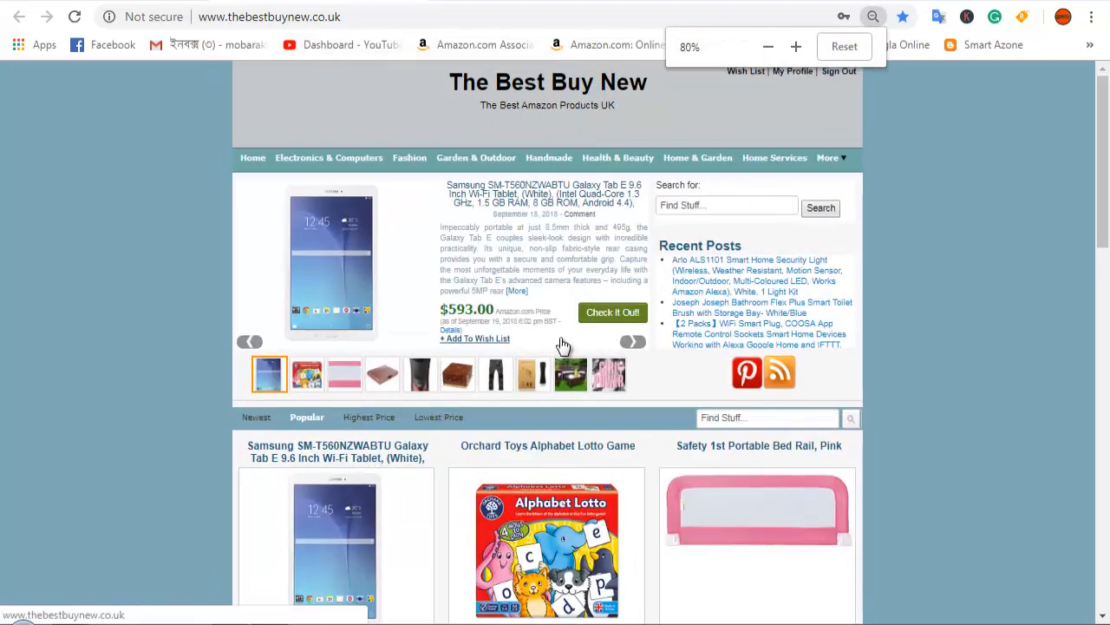
key("ctrl+plus")
key("ctrl+plus")
key("ctrl+plus")
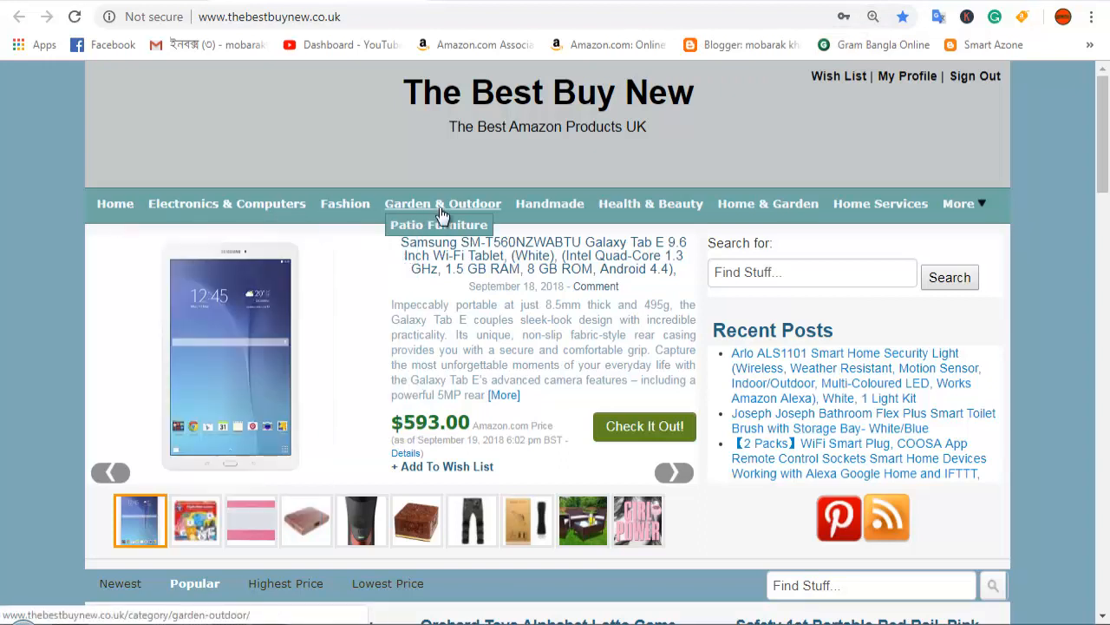
mouse_move(642, 215)
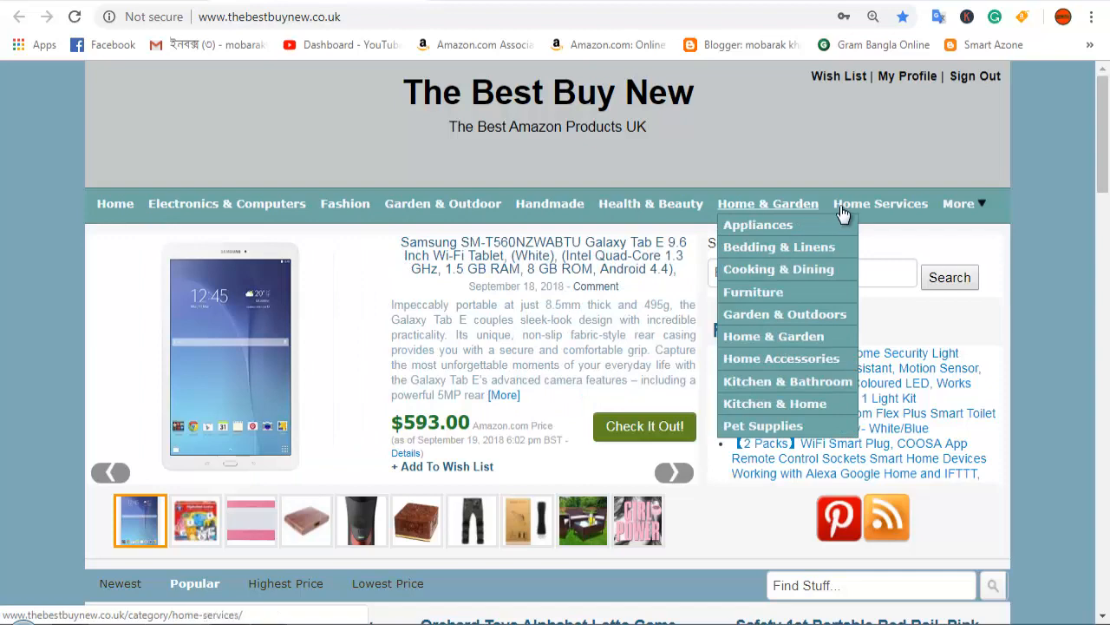
mouse_move(982, 209)
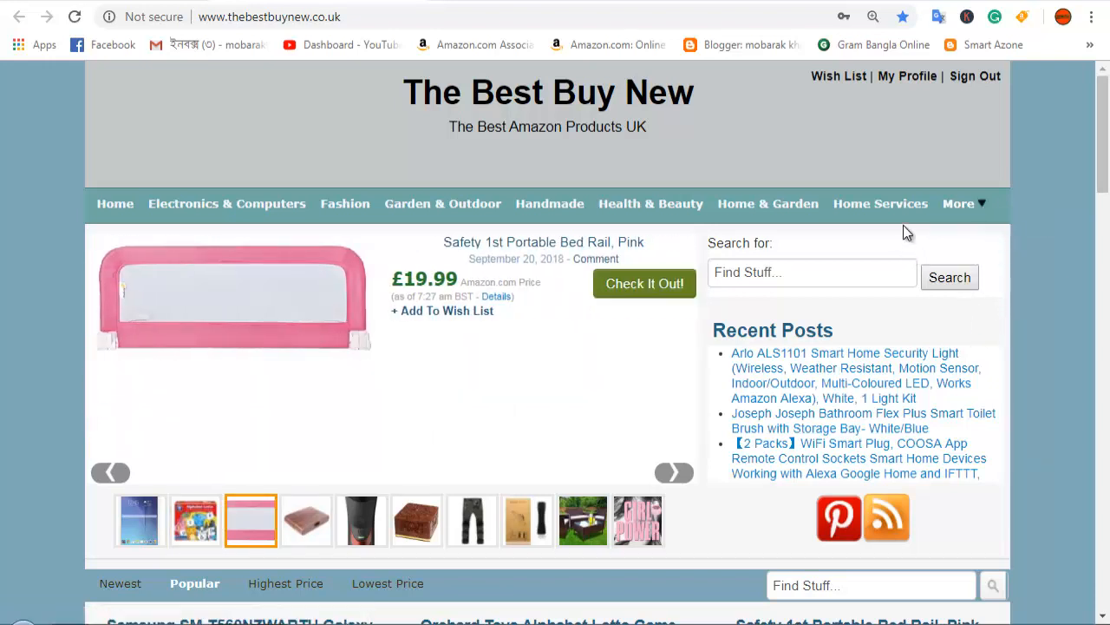
mouse_move(716, 216)
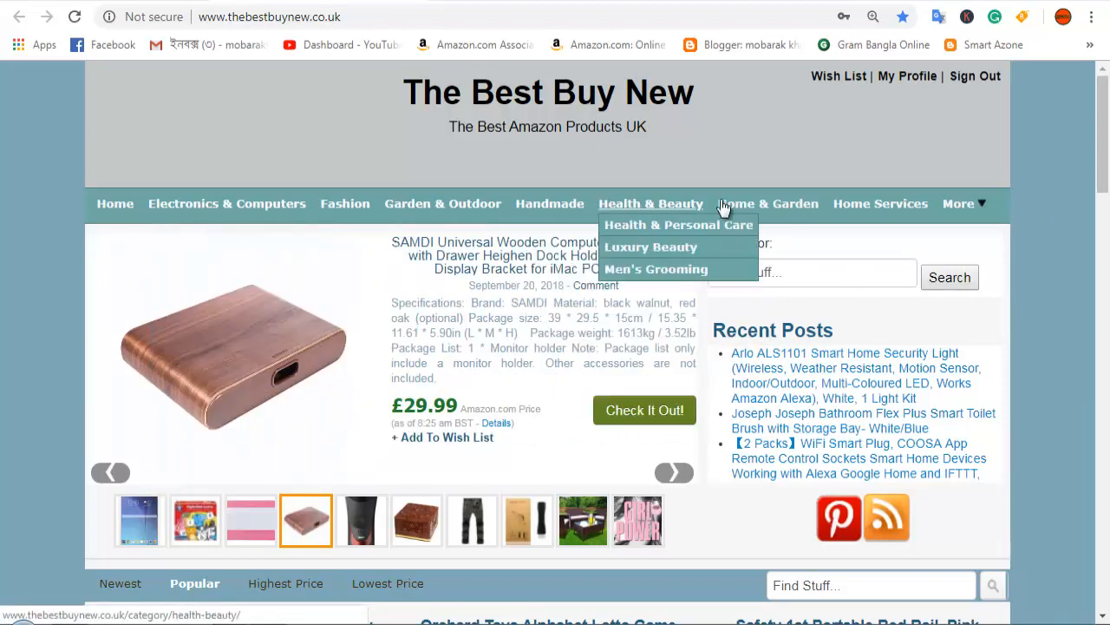
mouse_move(867, 209)
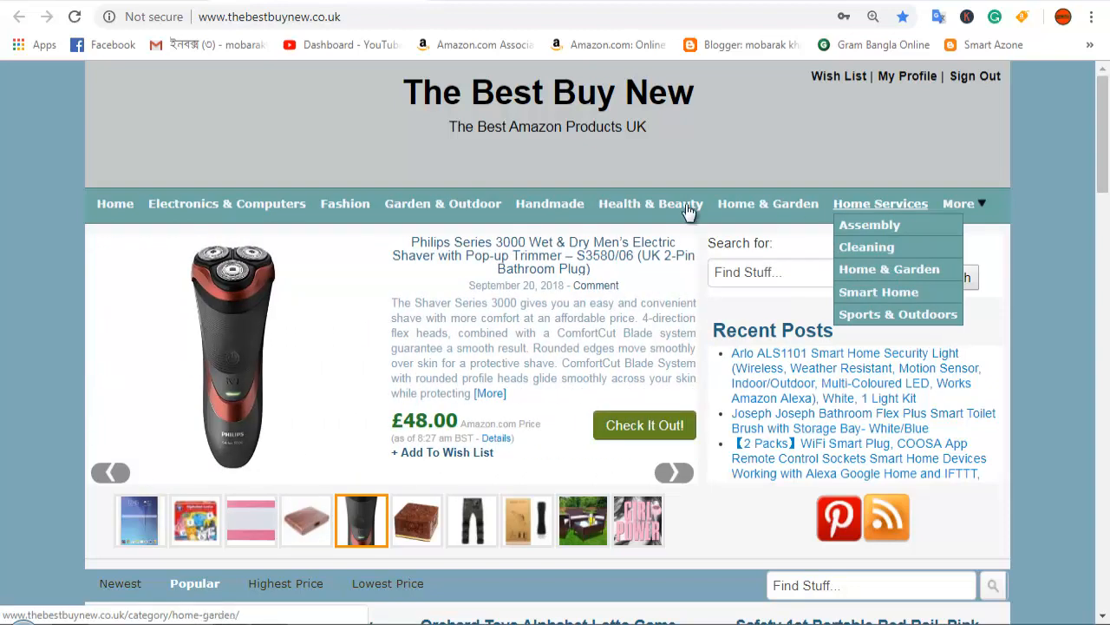
mouse_move(255, 206)
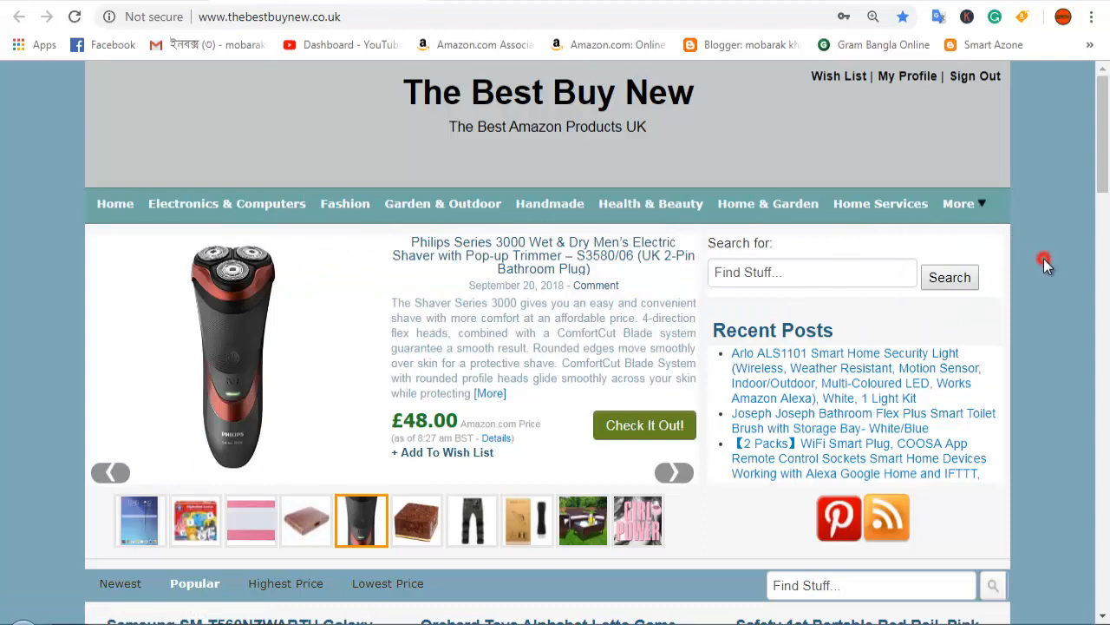
scroll(1043, 261, "down", 1)
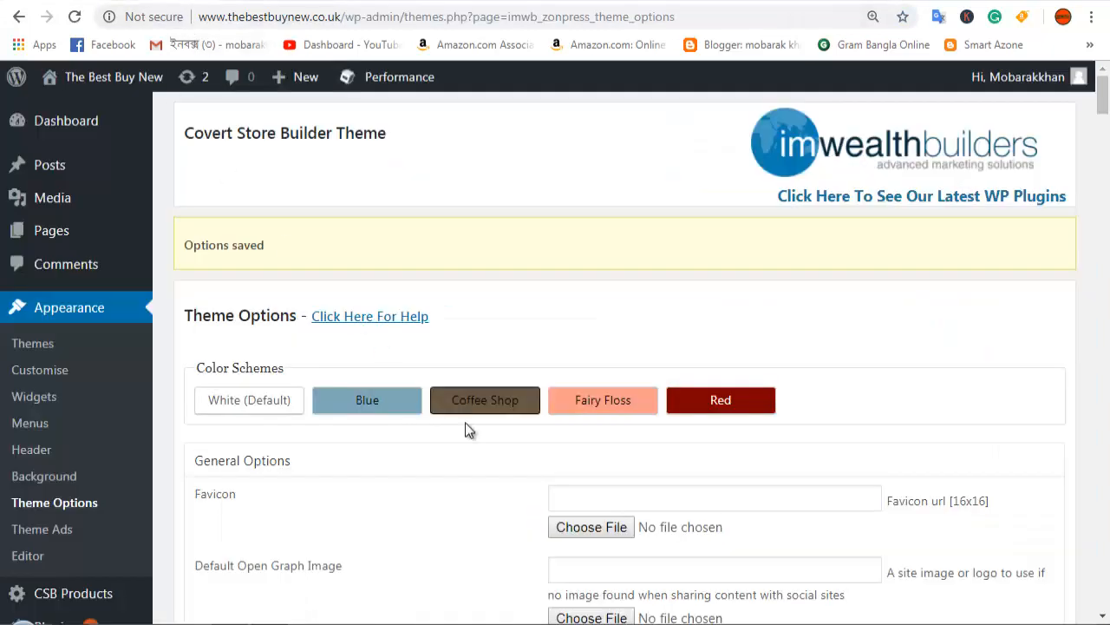
- Copy the page username AmazonproductsshopnowUK from the Facebook page's web address for the Social Buttons settings
scroll(465, 422, "down", 4)
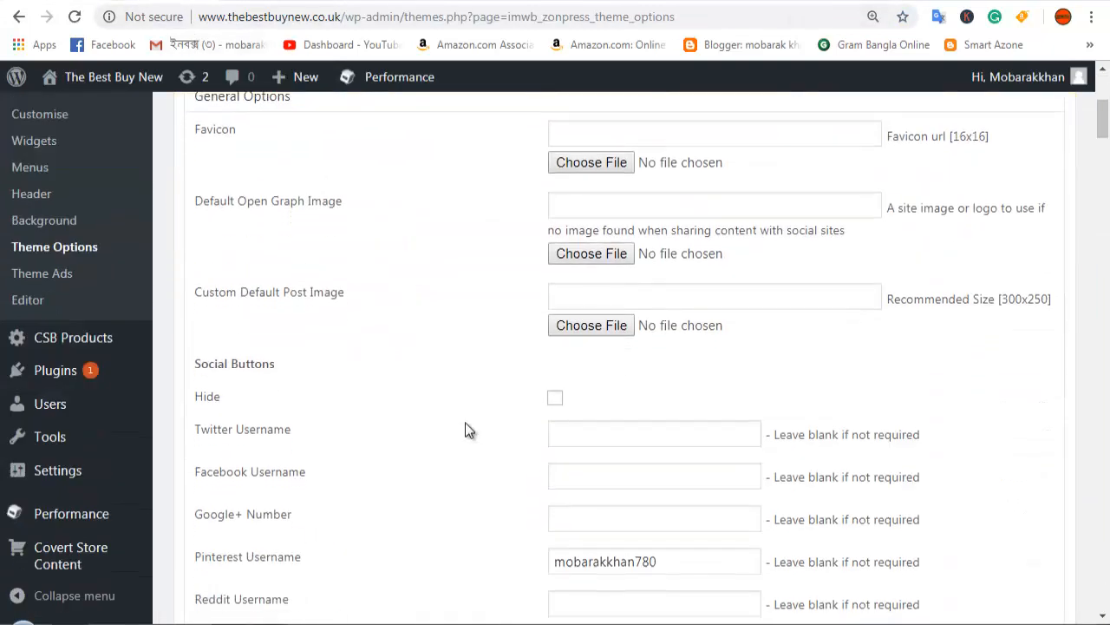
scroll(468, 430, "down", 2)
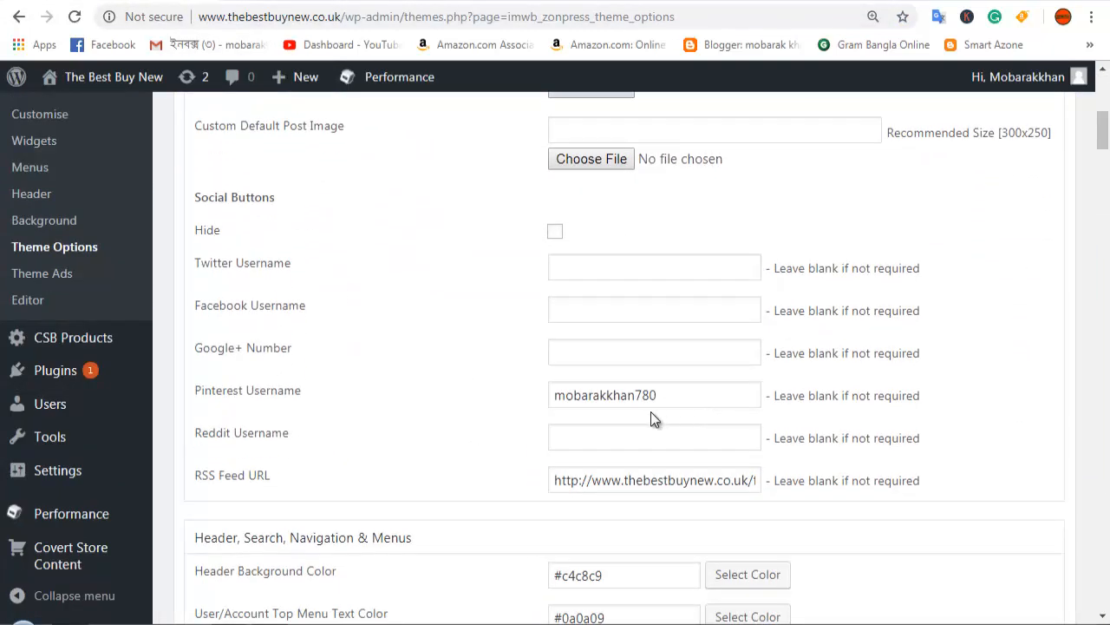
left_click(445, 4)
left_click_drag(433, 16, 285, 16)
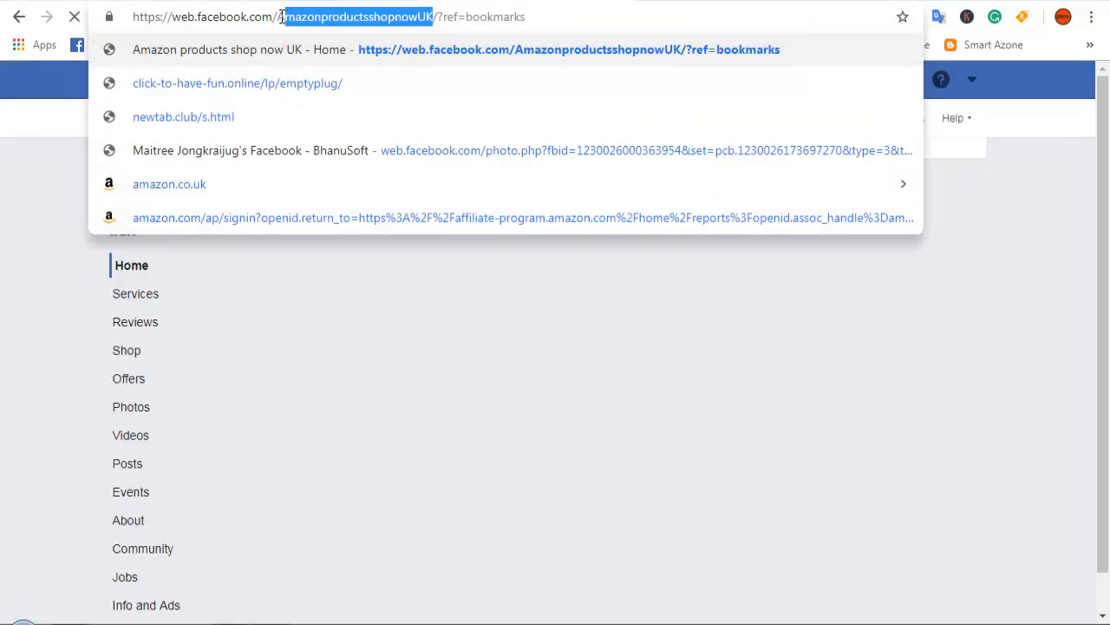
right_click(310, 19)
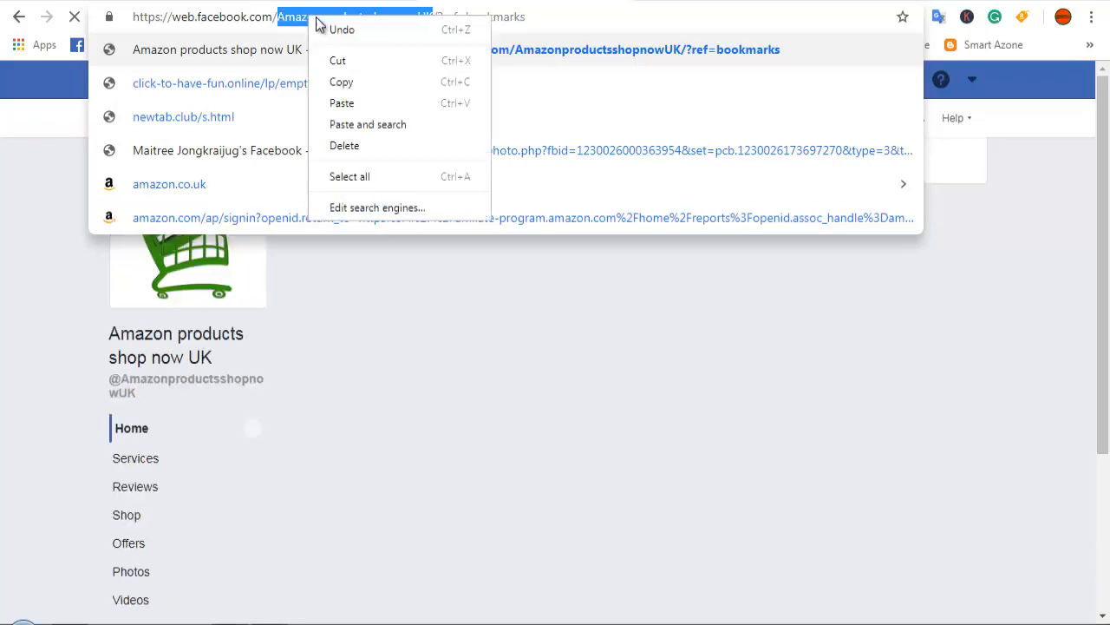
left_click(354, 82)
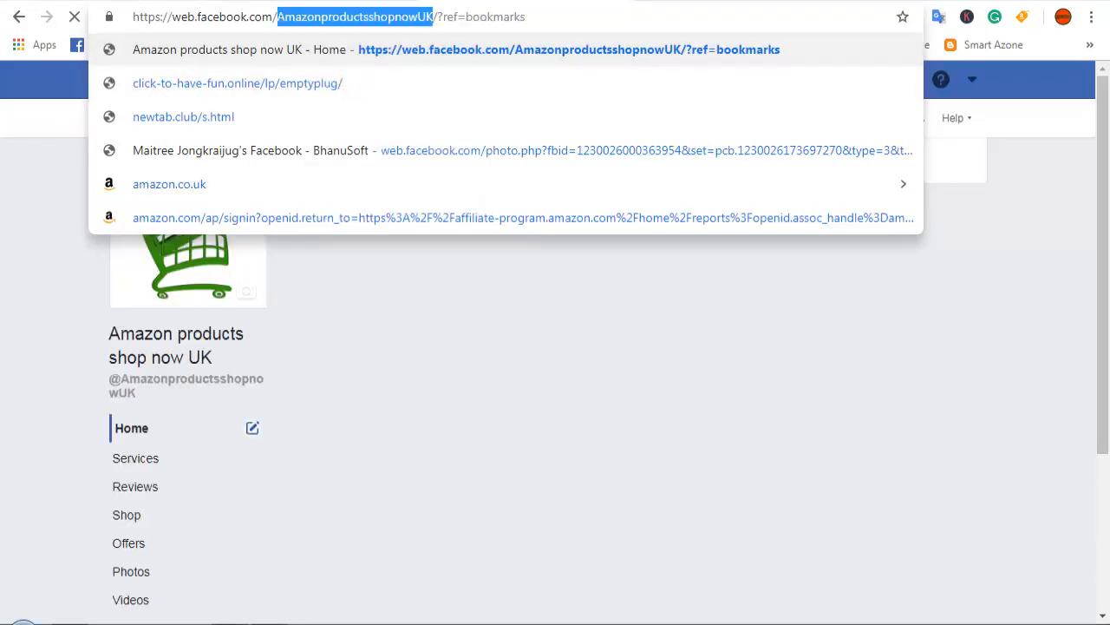
- Paste the copied page username AmazonproductsshopnowUK as the Facebook Username under Social Buttons in the theme options
left_click(179, 1)
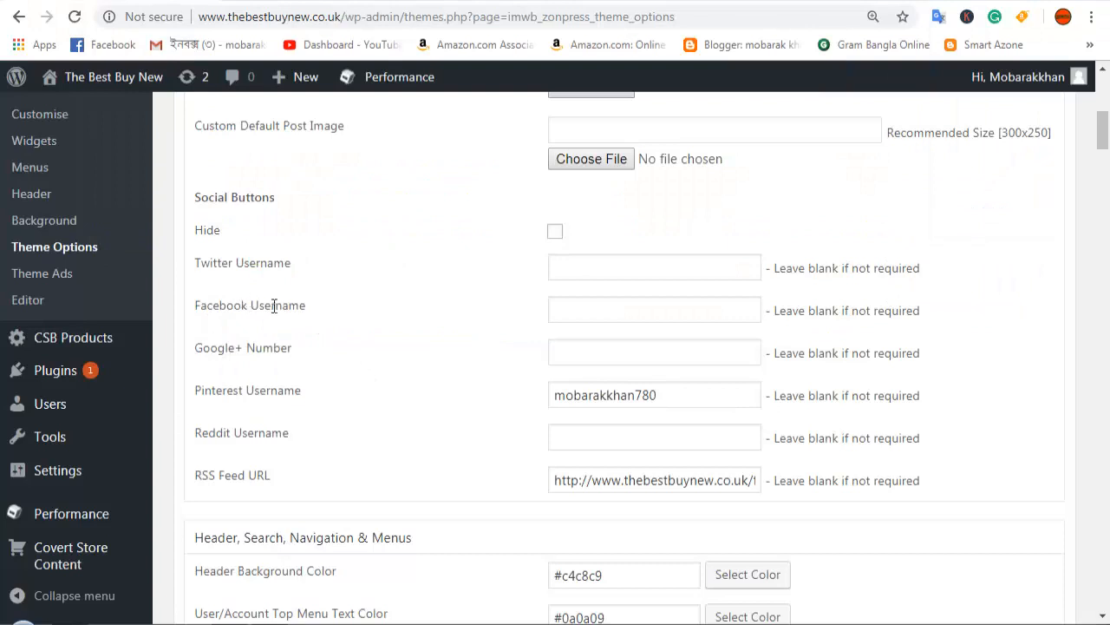
left_click(636, 313)
right_click(625, 307)
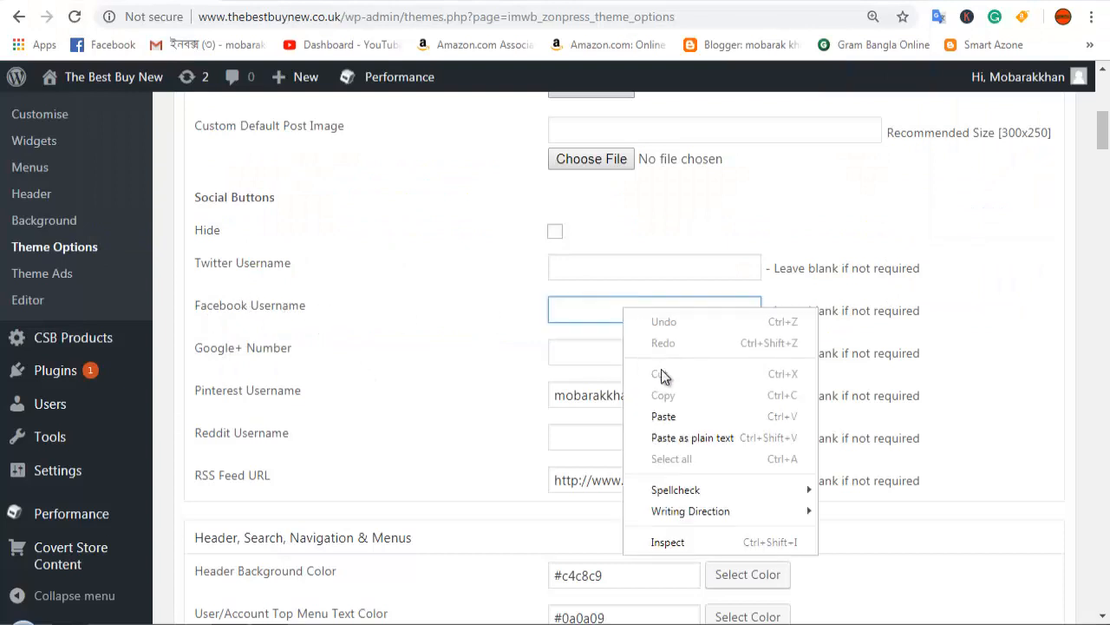
left_click(676, 423)
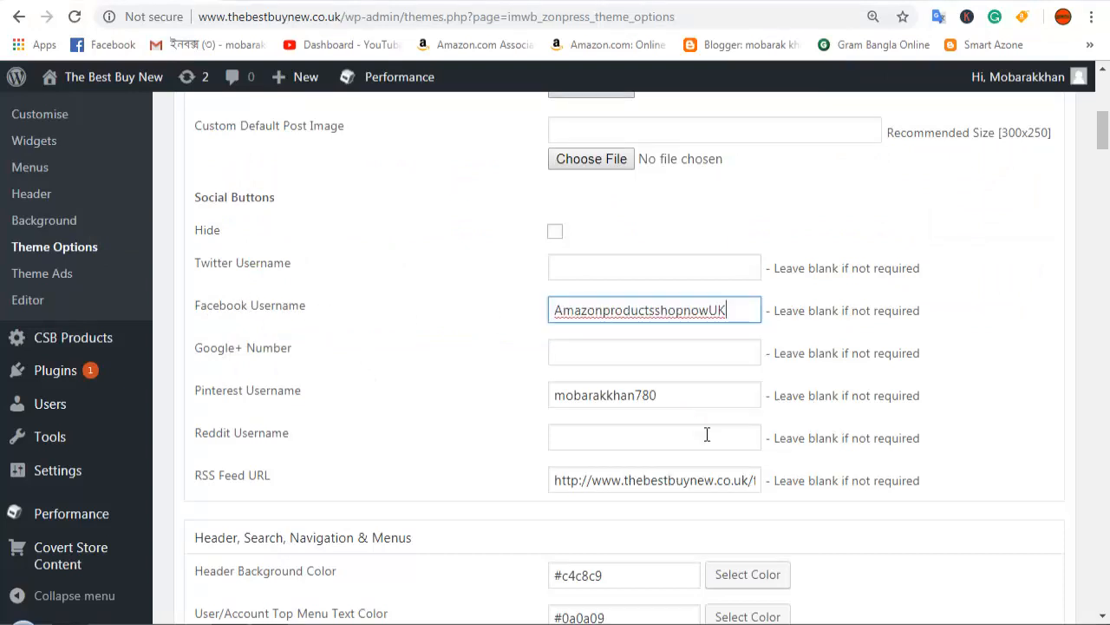
scroll(726, 441, "down", 10)
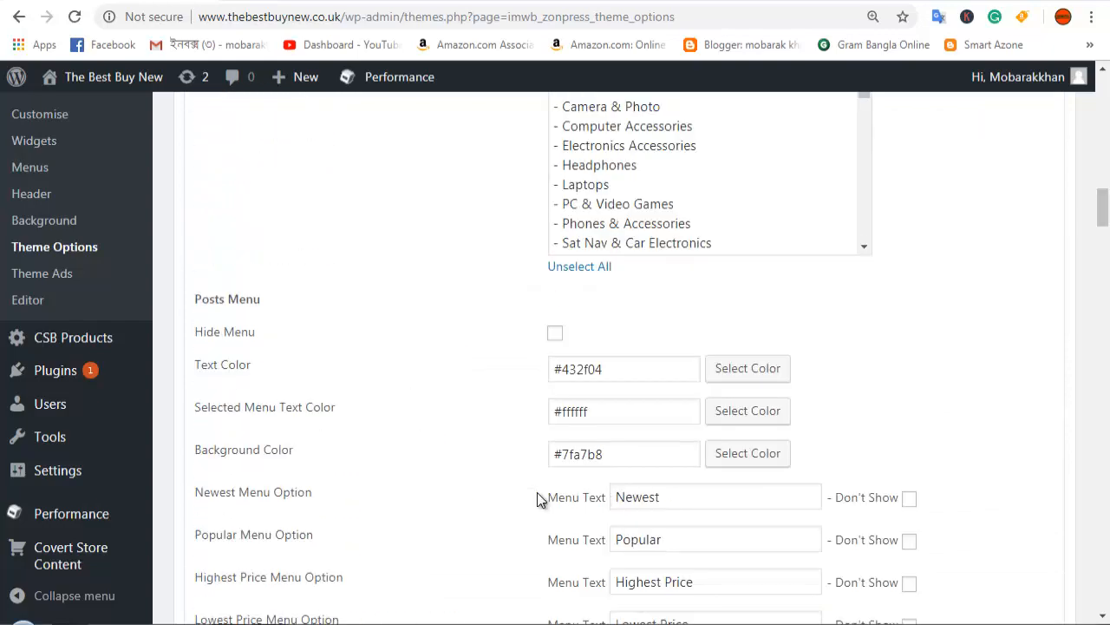
scroll(538, 499, "down", 20)
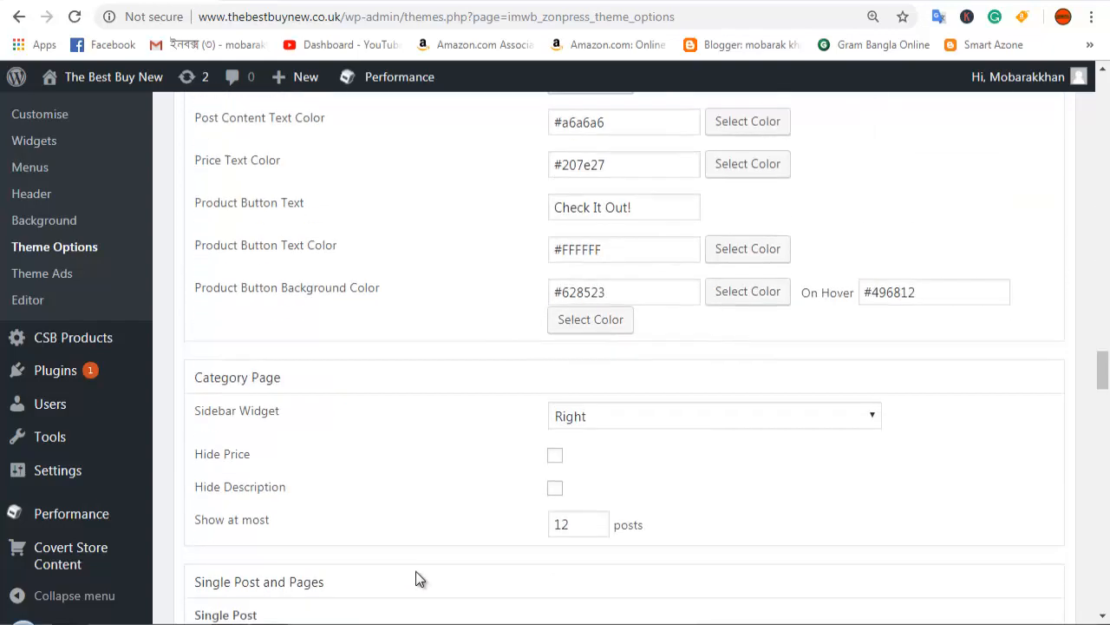
scroll(416, 570, "down", 20)
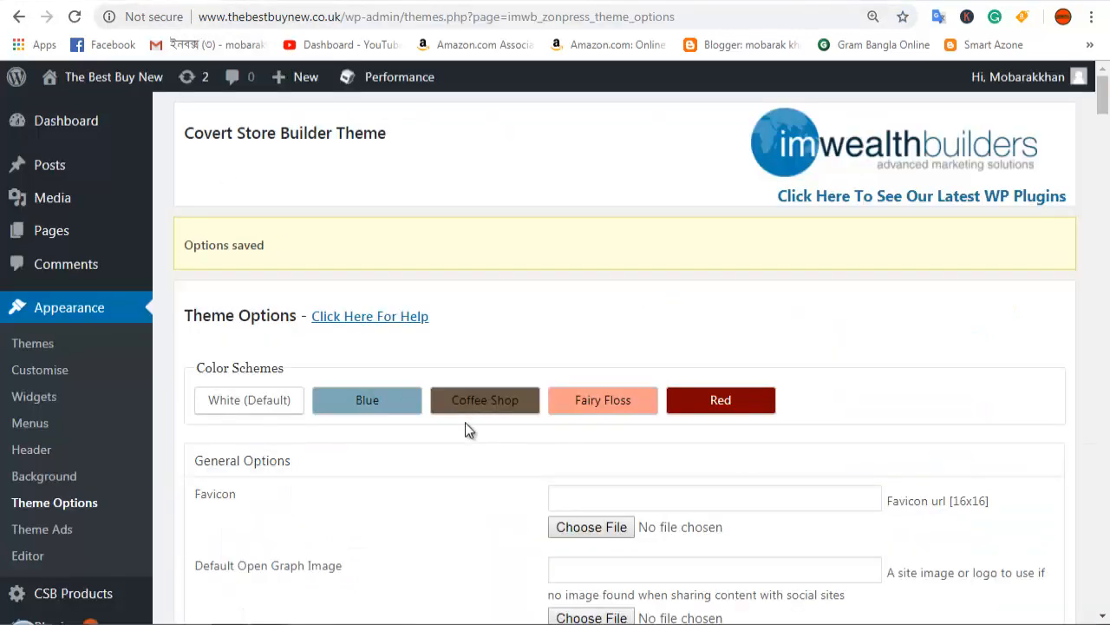
- Set the Facebook Username to AmazonproductsshopnowUK, taken from the Facebook page's web address, and save the theme options
scroll(465, 423, "down", 5)
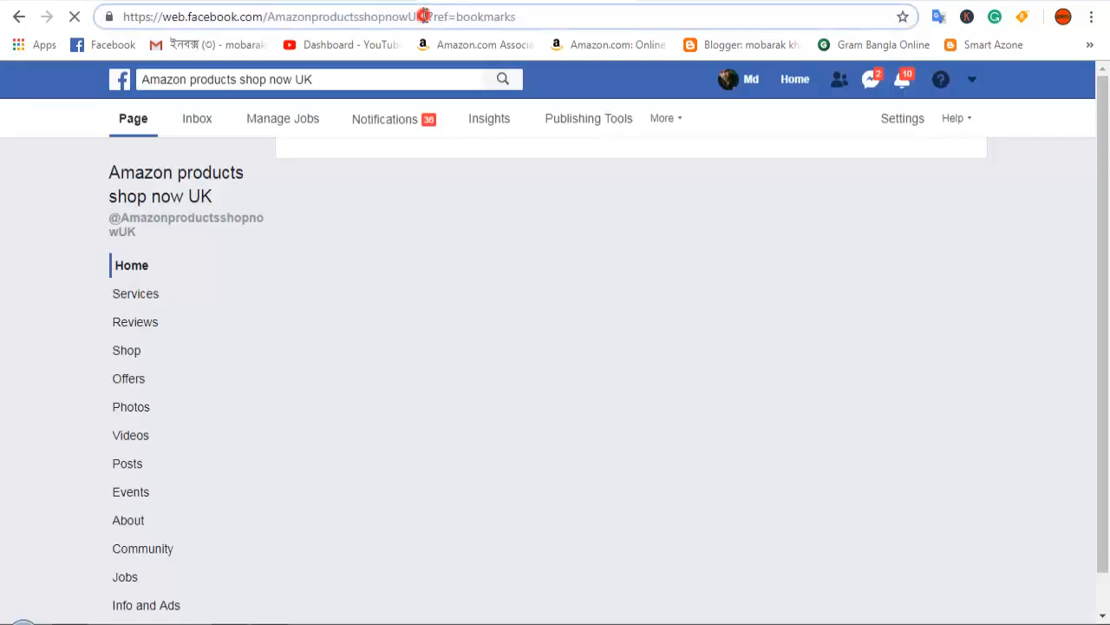
left_click_drag(423, 17, 309, 17)
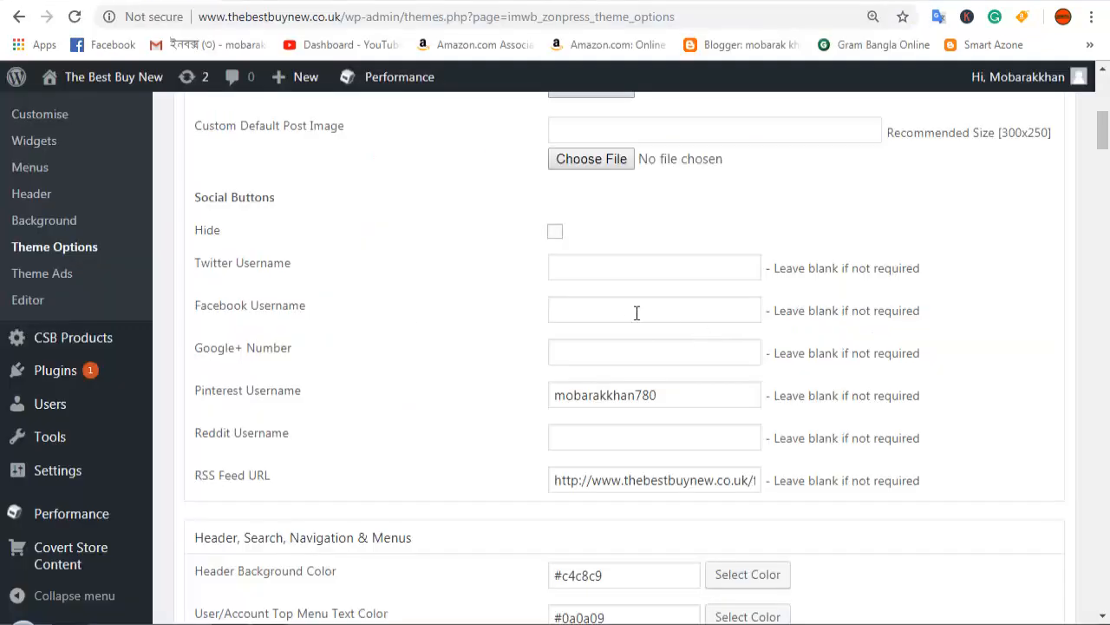
left_click(637, 312)
right_click(638, 310)
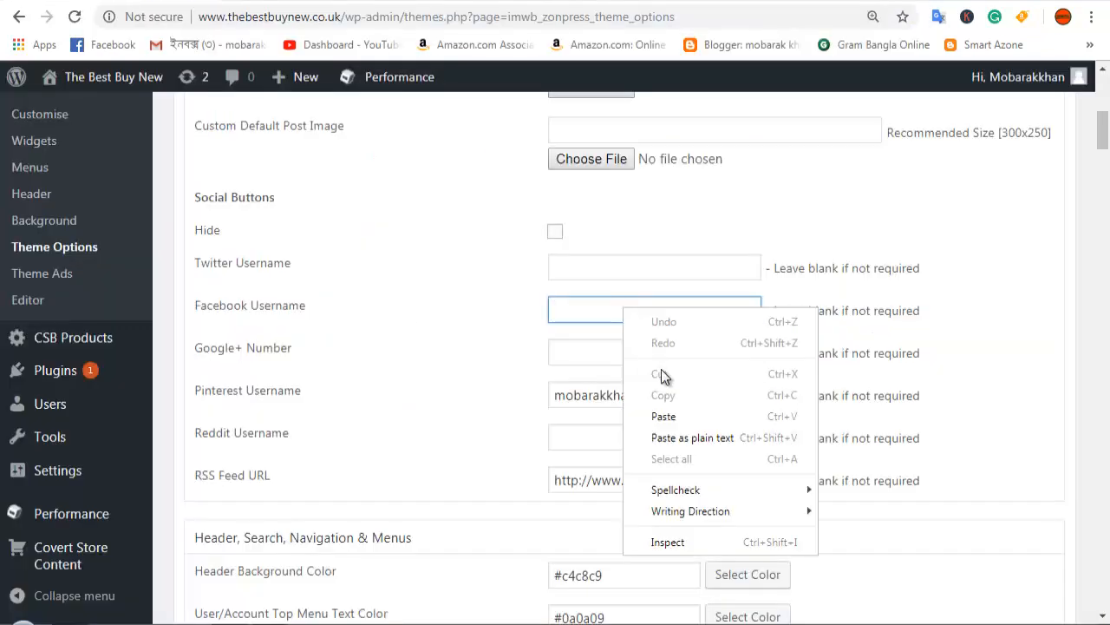
left_click(676, 422)
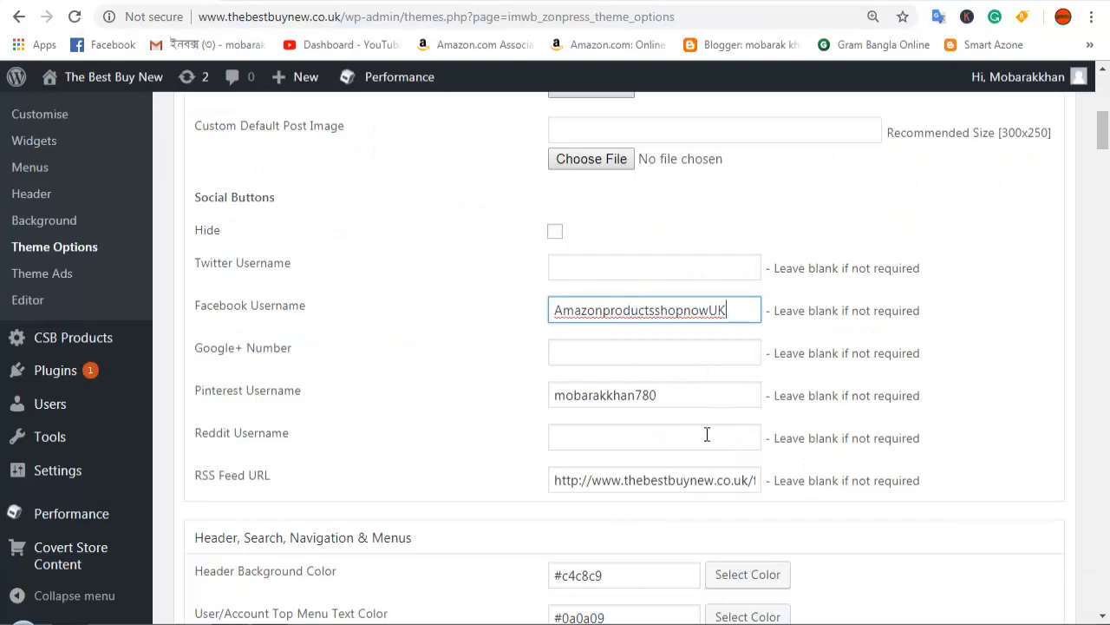
scroll(726, 442, "down", 15)
left_click(233, 124)
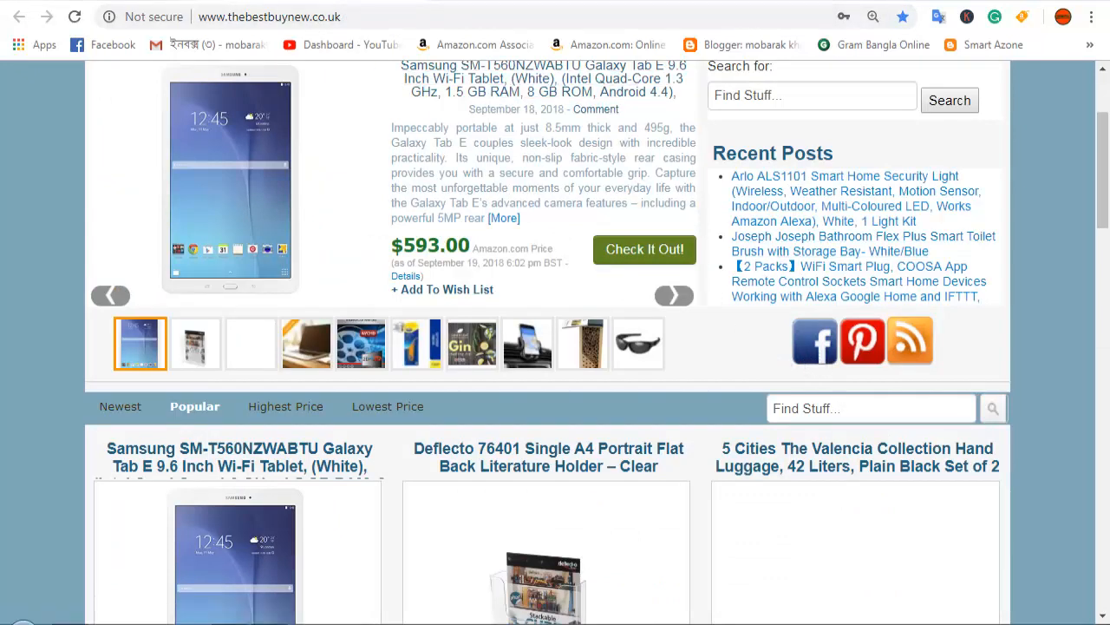
- Return to the theme options and review the Social Buttons, header and main menu settings
left_click(174, 0)
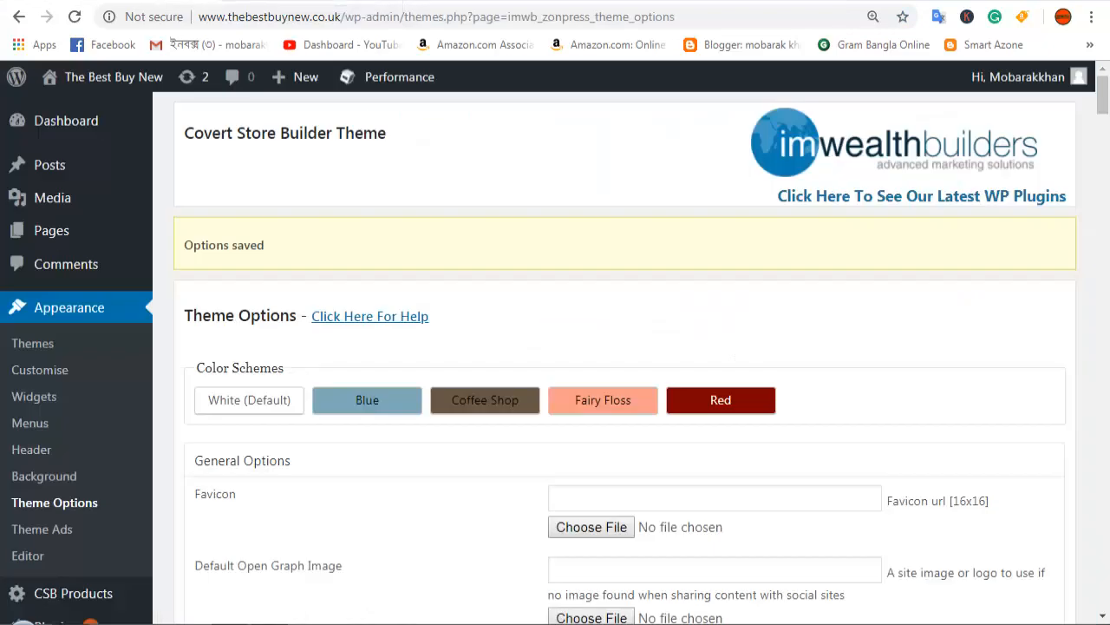
scroll(398, 469, "down", 8)
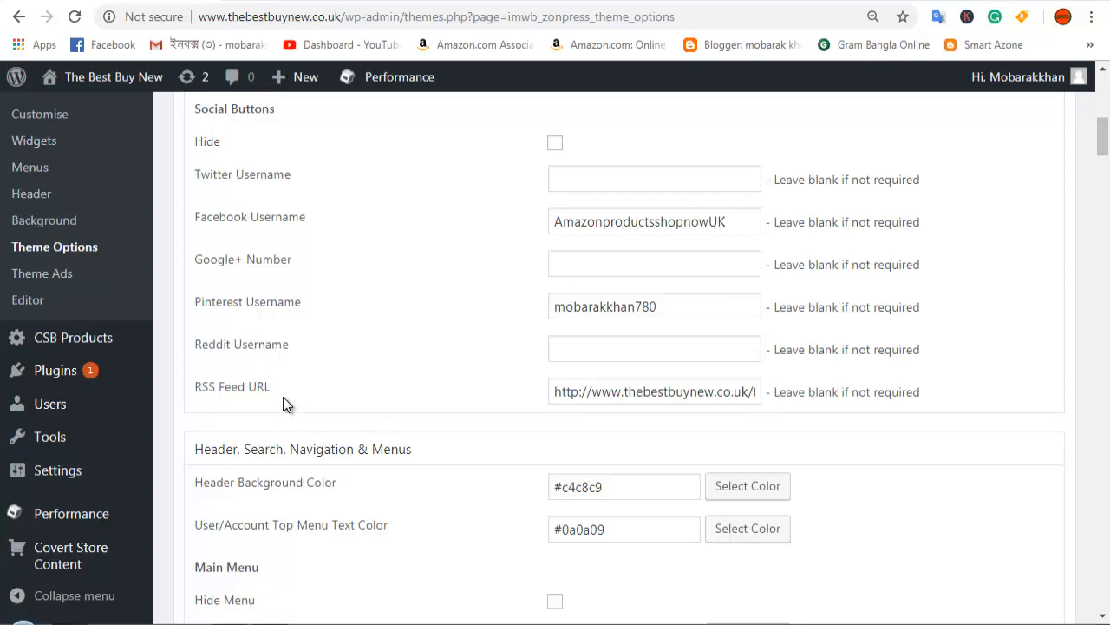
scroll(283, 396, "up", 1)
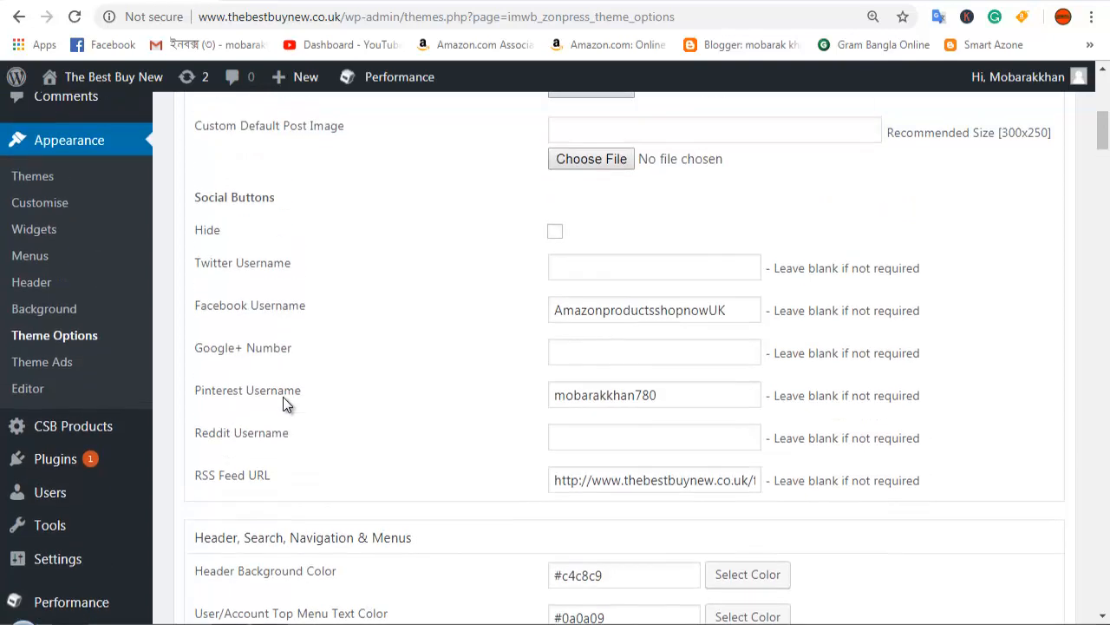
scroll(285, 396, "down", 3)
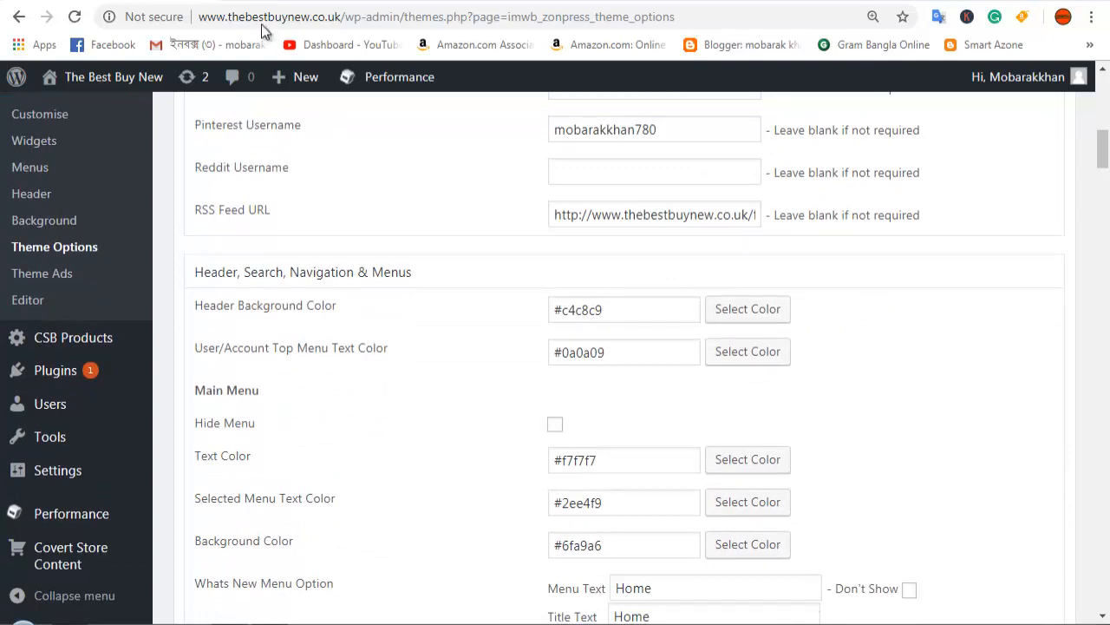
- Check the social icons, posts menu and product listings on the storefront, and return to the theme options
left_click(358, 3)
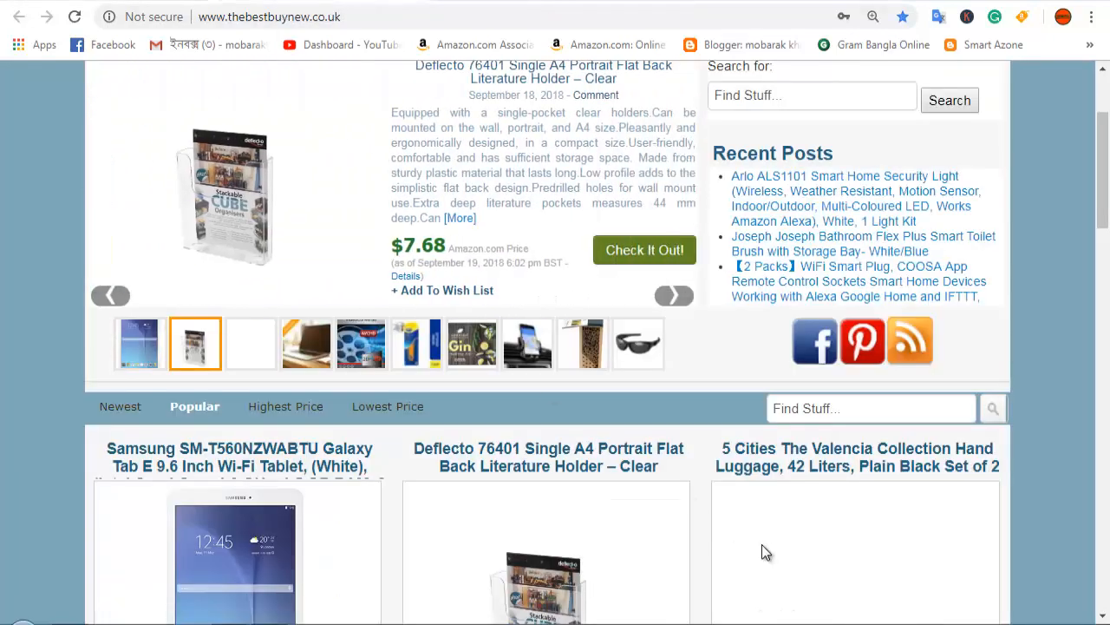
scroll(760, 542, "down", 5)
scroll(761, 540, "up", 3)
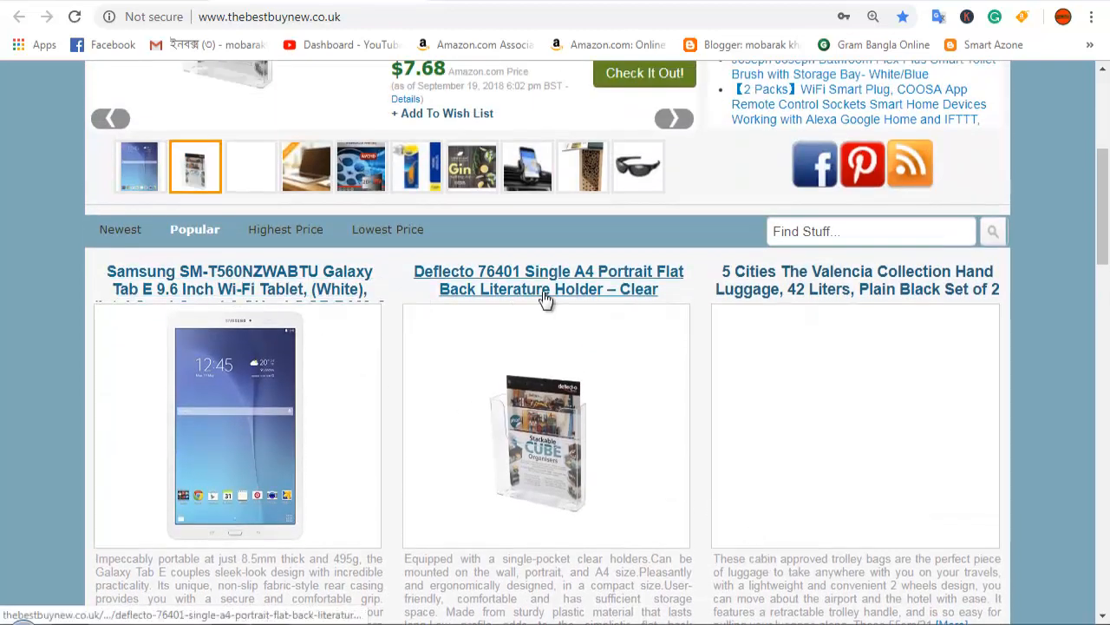
scroll(772, 428, "down", 2)
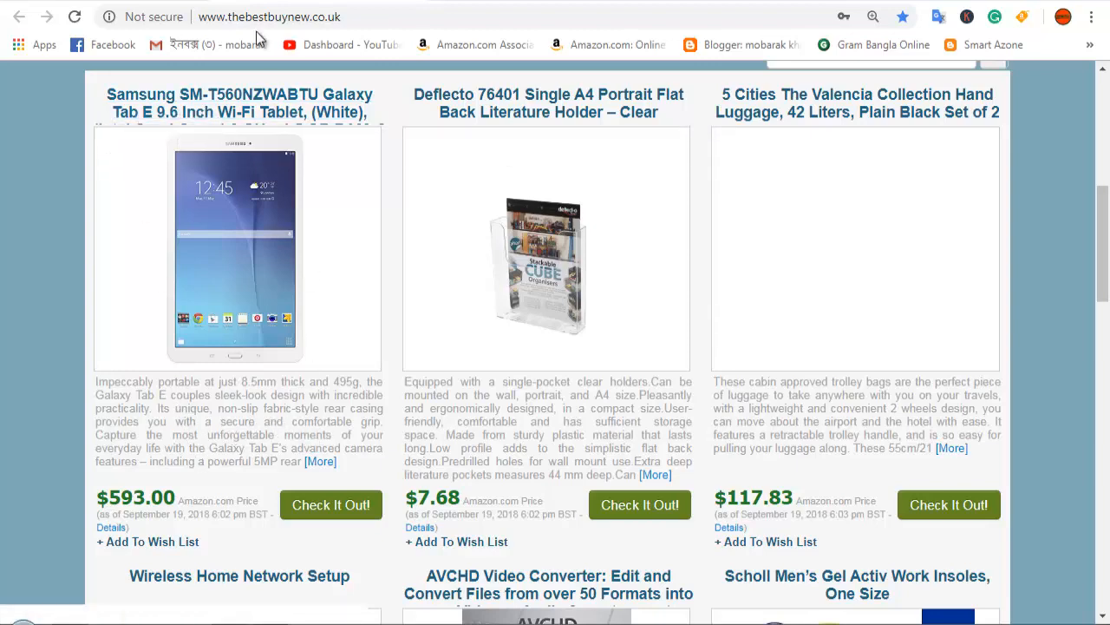
left_click(159, 1)
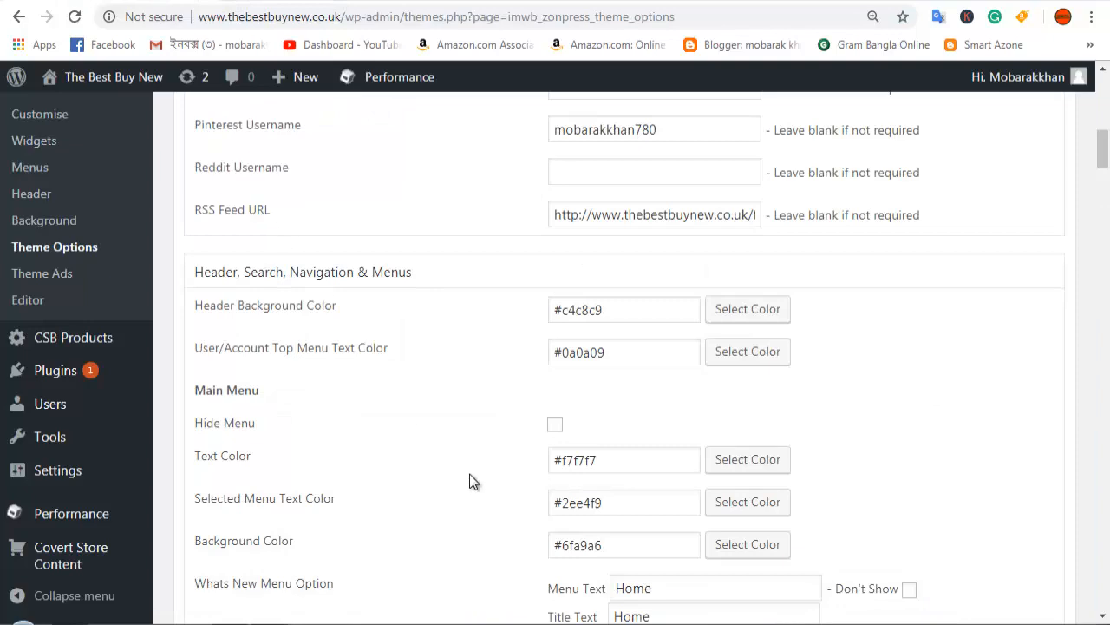
- Set the Main Menu text color to the near-black #0f0d0d in the theme options
scroll(469, 481, "down", 4)
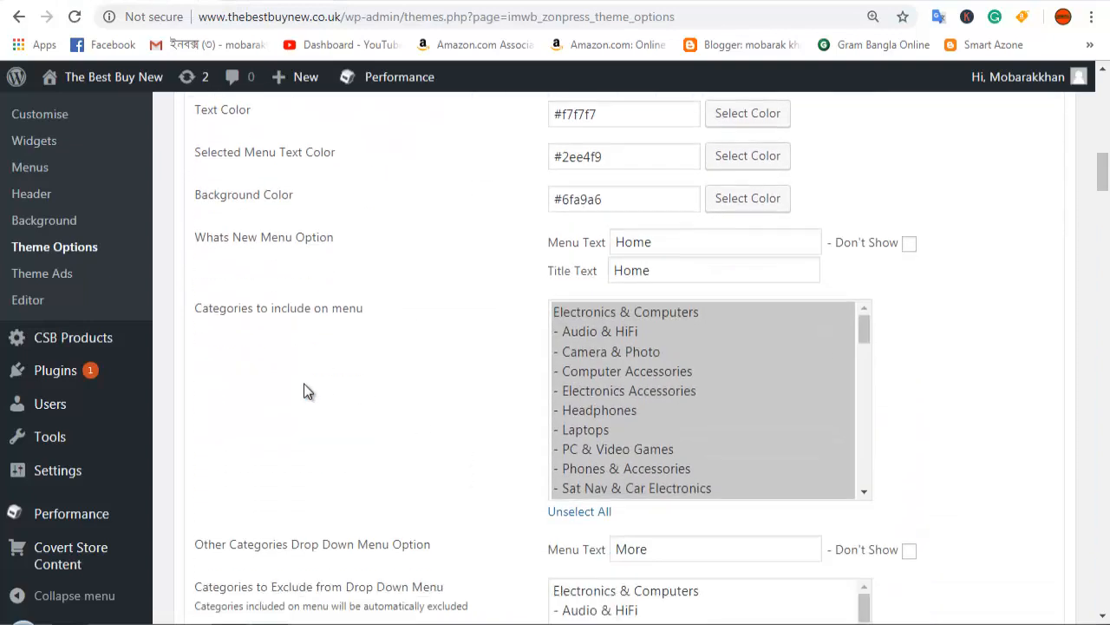
scroll(303, 384, "up", 2)
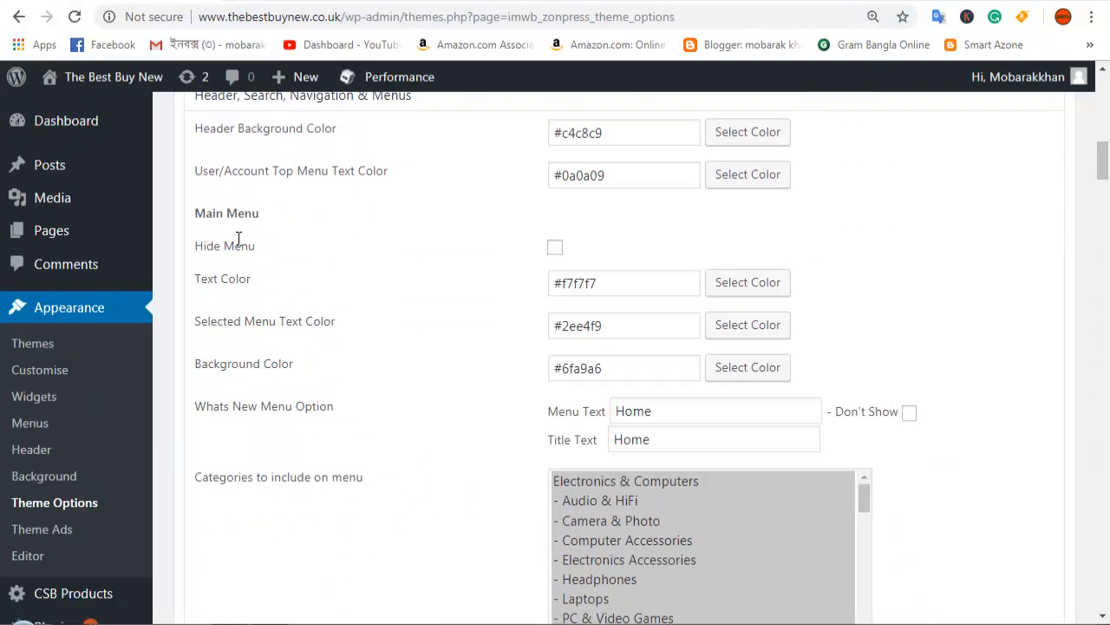
left_click(739, 290)
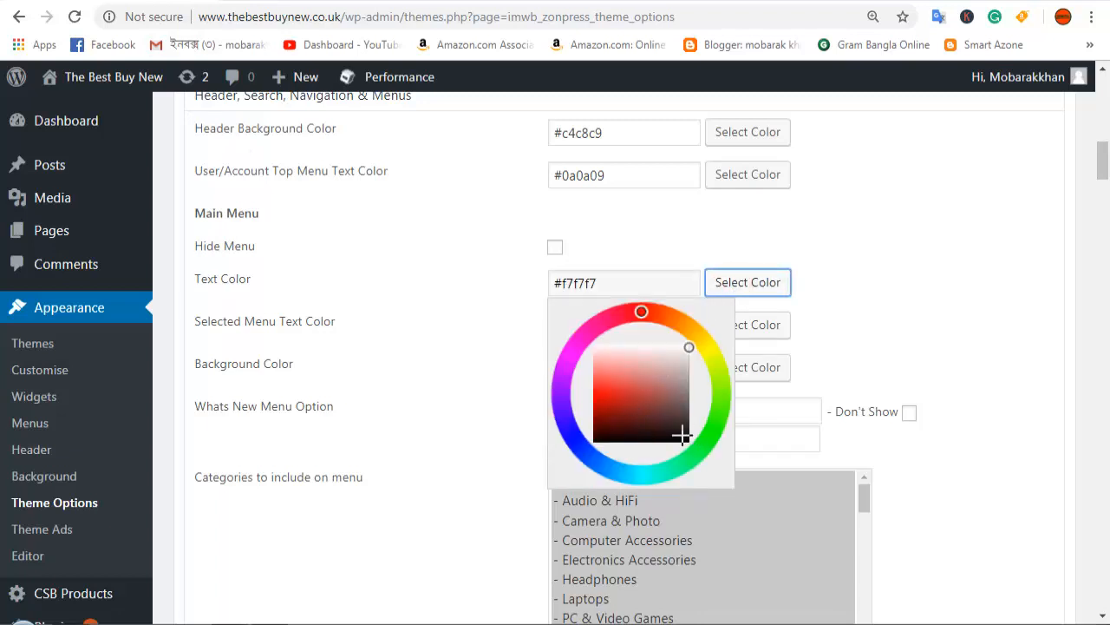
left_click(682, 435)
left_click(863, 331)
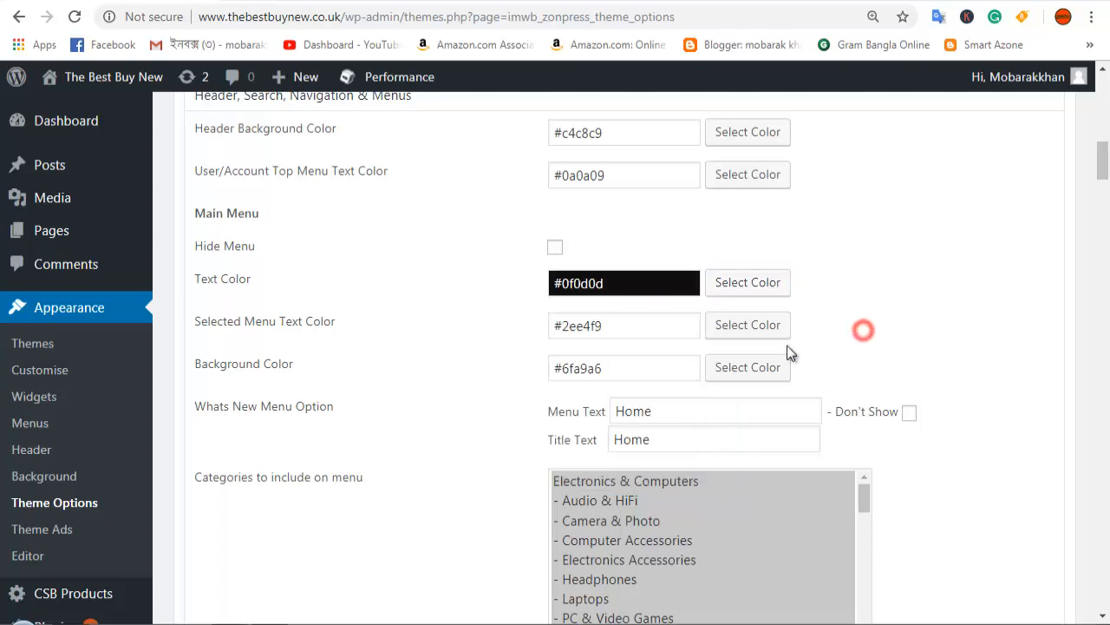
- Examine the color choices for the Posts Menu text, its selected text and the product price text
scroll(263, 467, "down", 5)
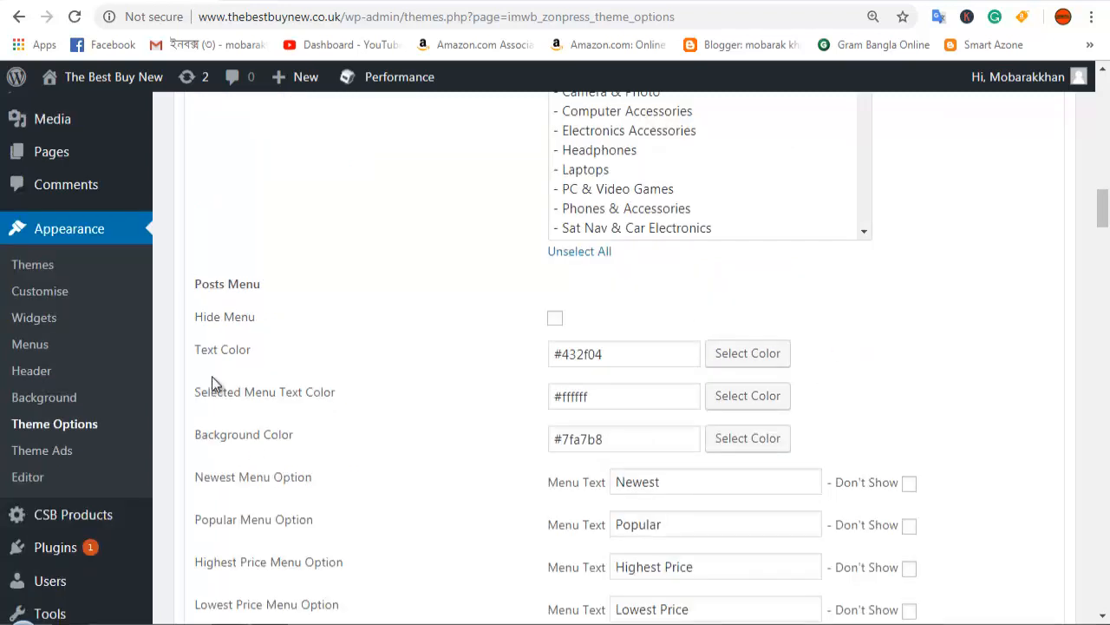
left_click(748, 353)
left_click(857, 360)
left_click(743, 396)
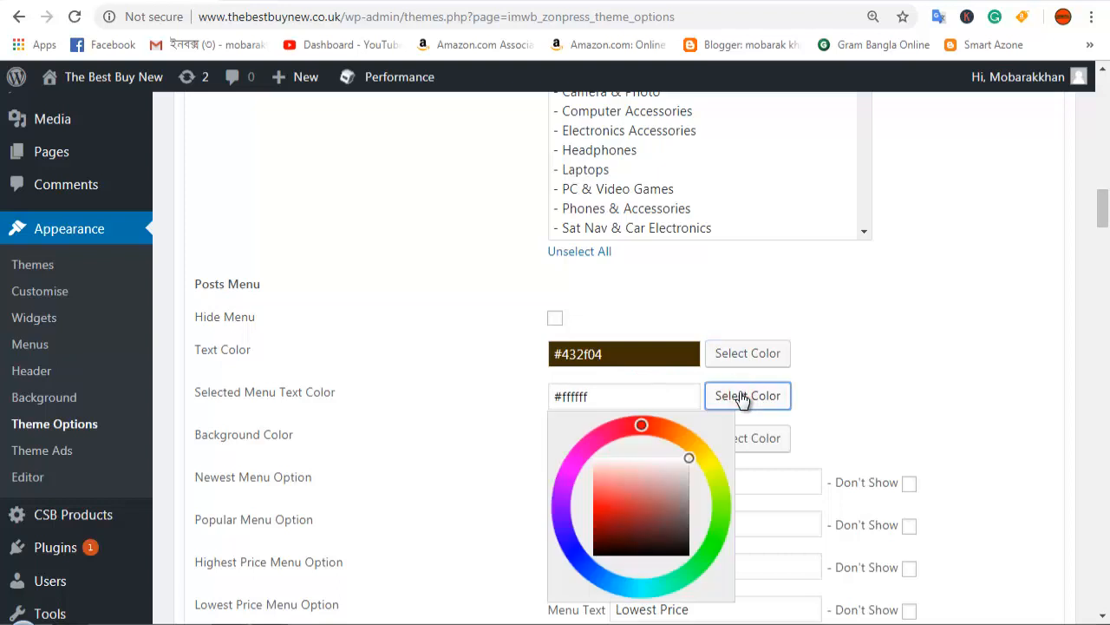
scroll(881, 386, "down", 10)
left_click(740, 345)
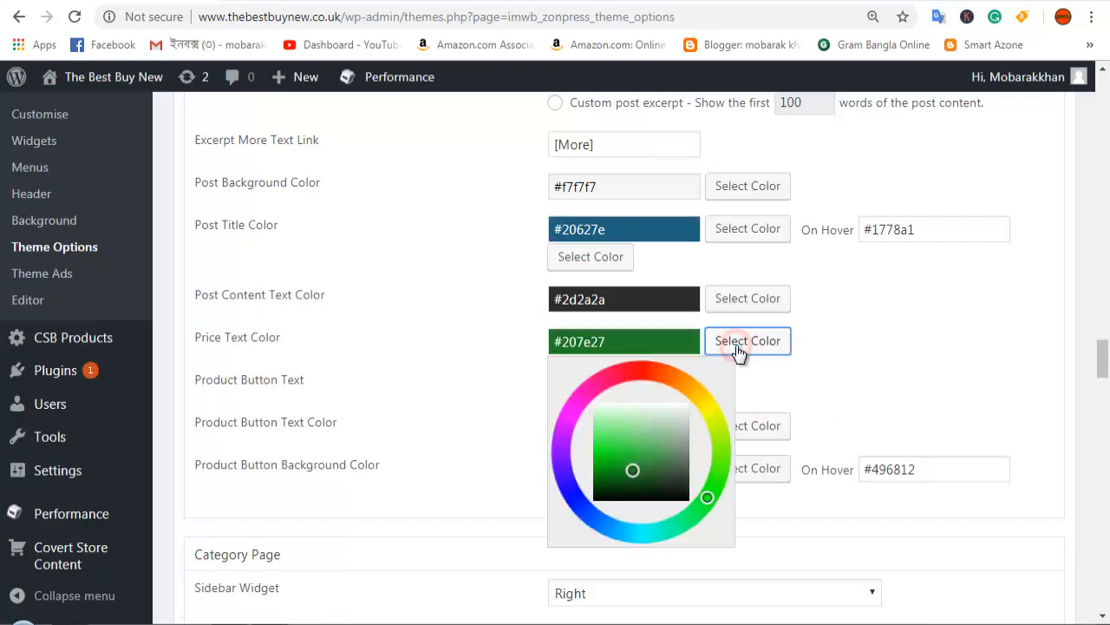
left_click(871, 341)
- Enable LinkedIn and Google+ among the Wish List social sharing buttons and save the theme options
scroll(455, 405, "down", 15)
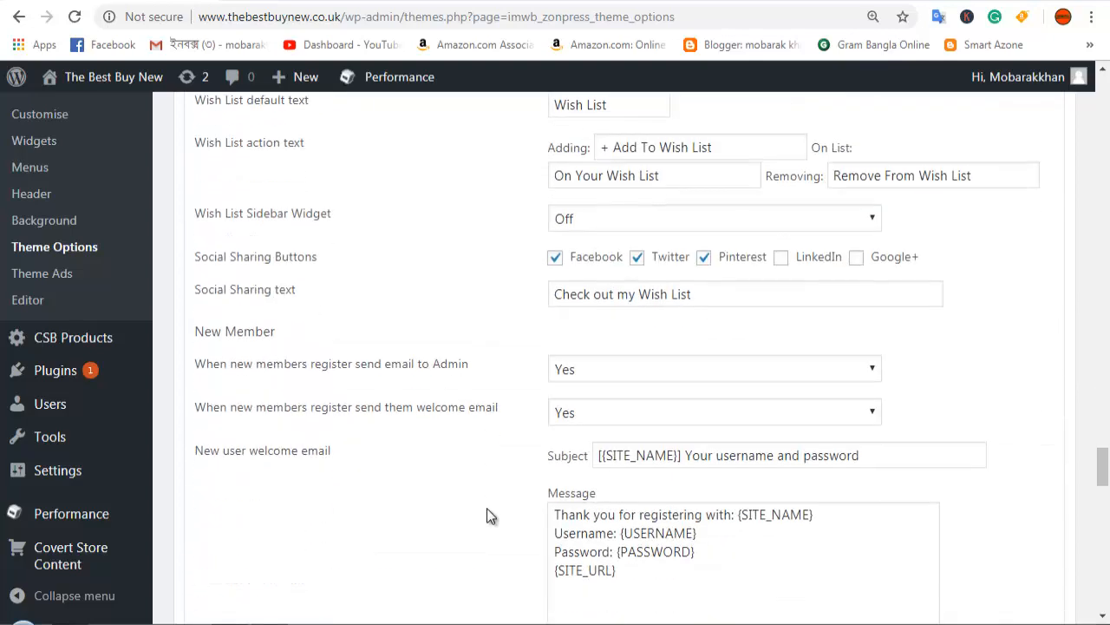
left_click(783, 260)
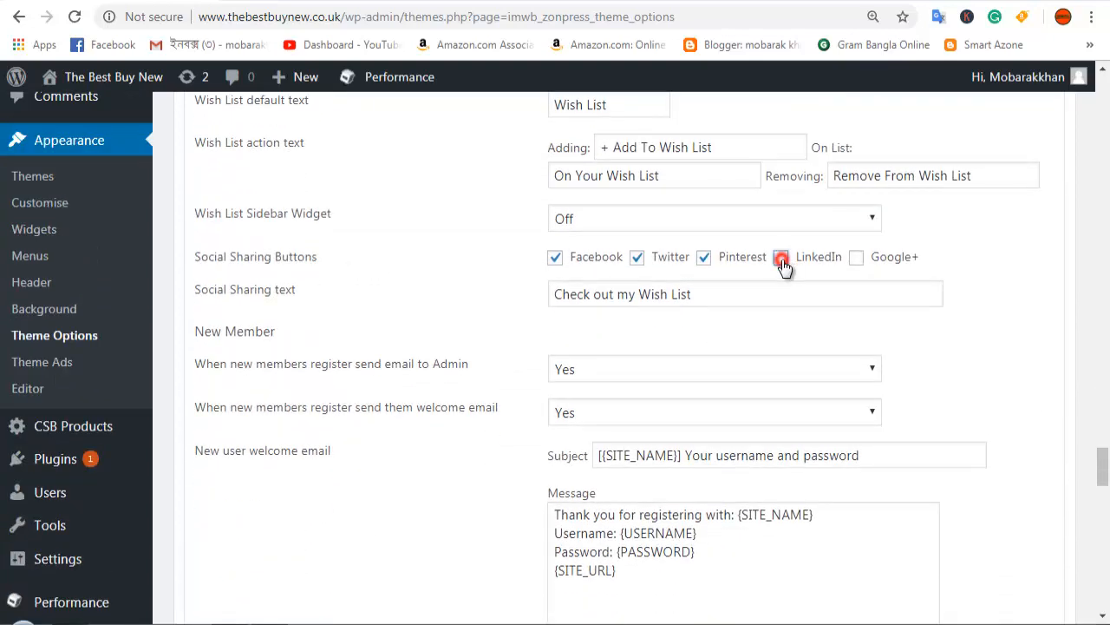
left_click(858, 260)
scroll(948, 298, "down", 8)
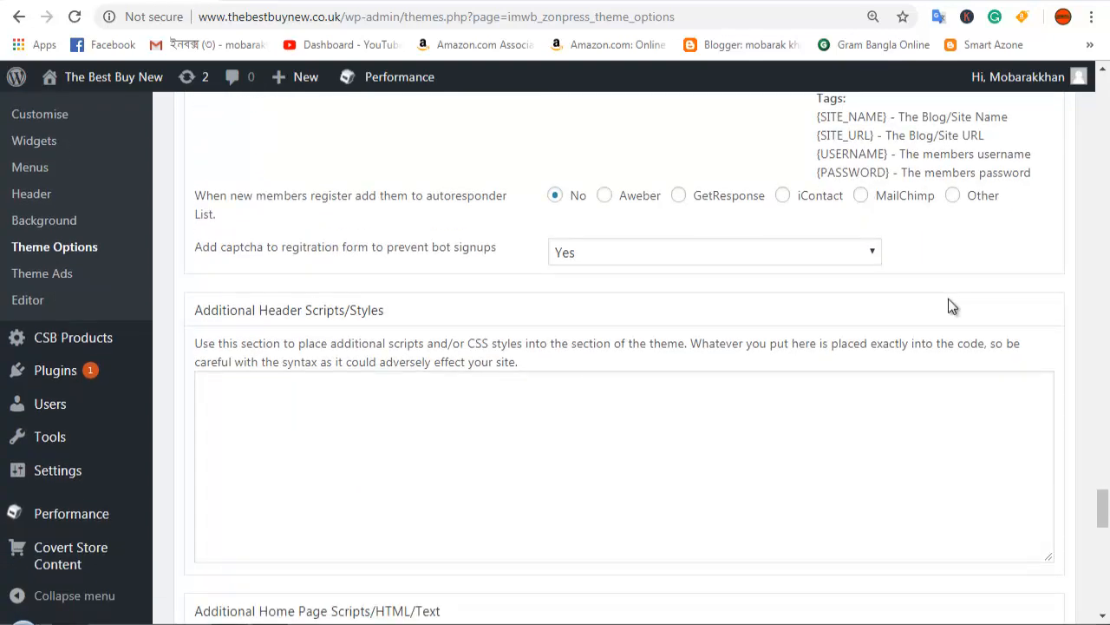
scroll(948, 299, "down", 7)
left_click(239, 300)
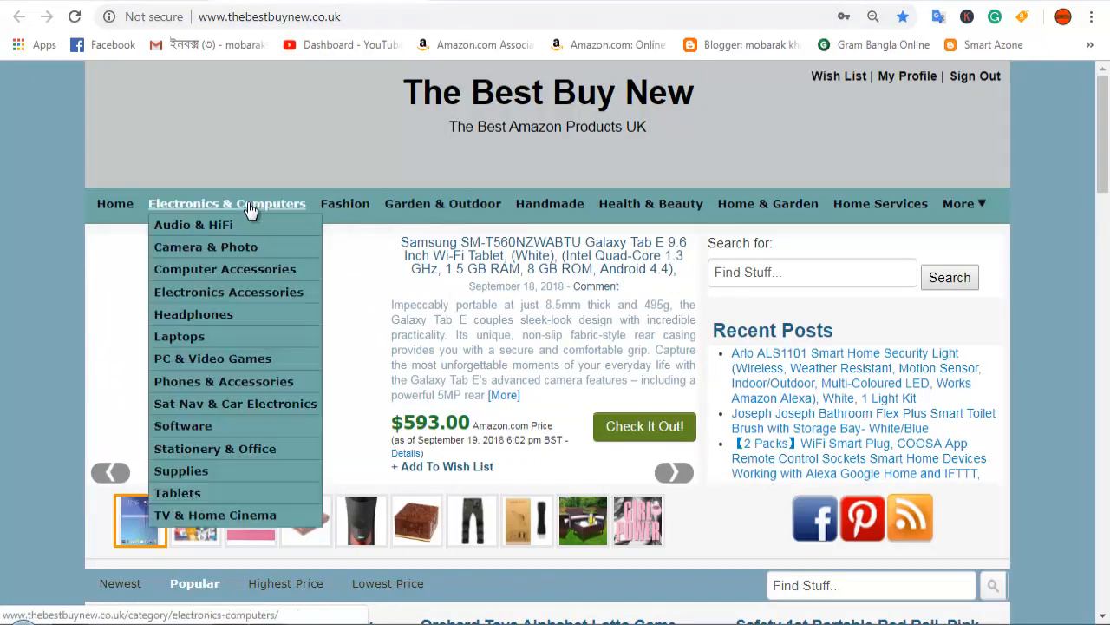
- Check the main menu text and the product listings on the storefront
scroll(960, 330, "down", 6)
scroll(961, 330, "down", 2)
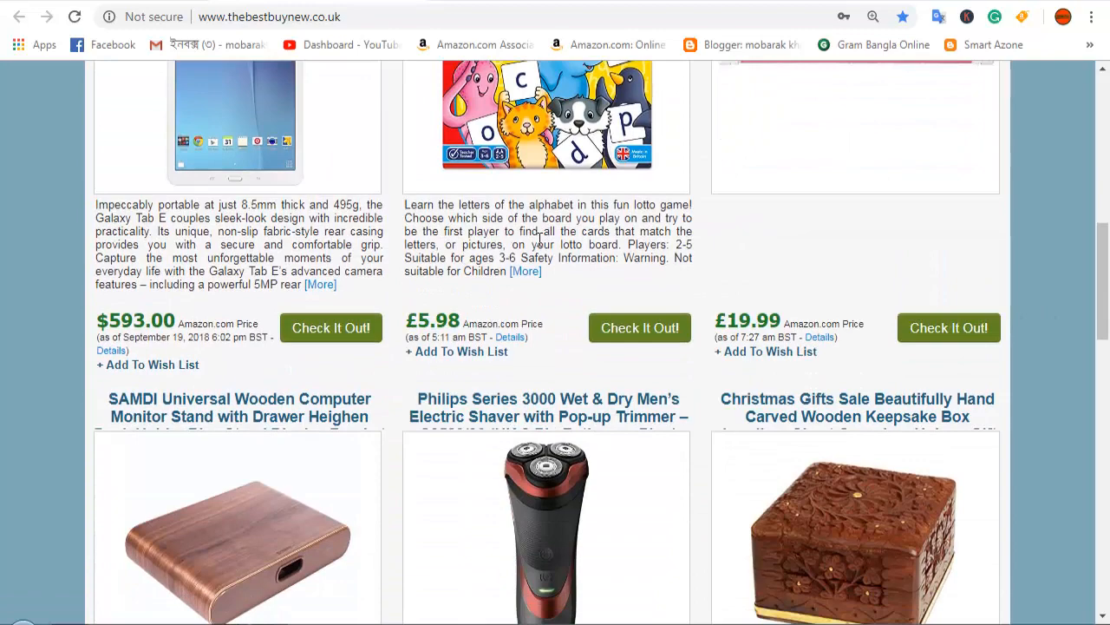
scroll(540, 236, "up", 4)
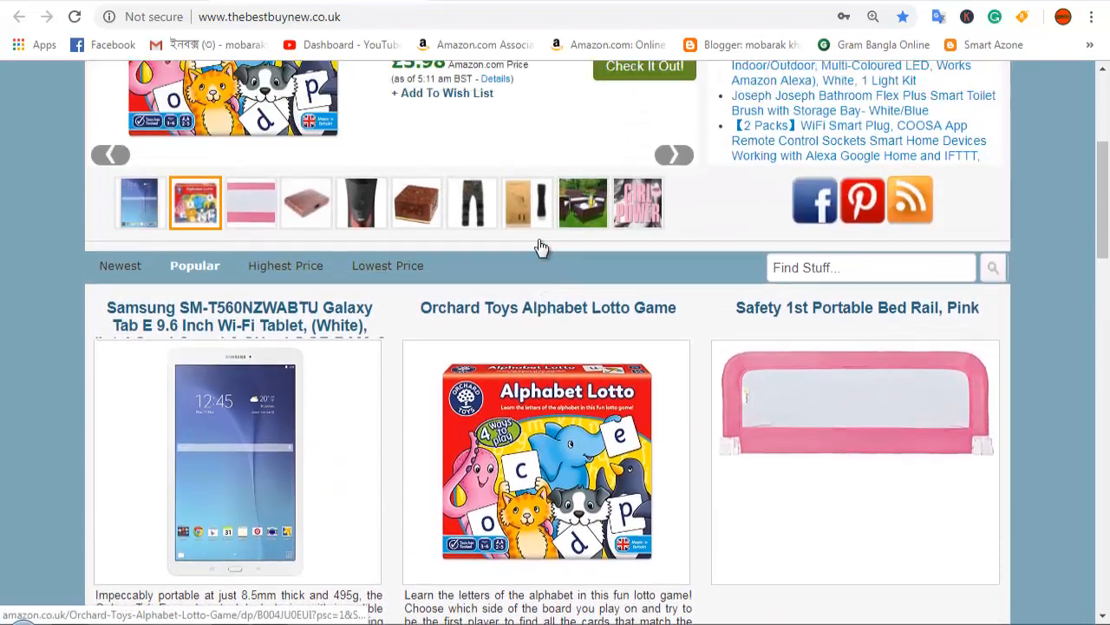
scroll(541, 248, "up", 1)
scroll(539, 248, "up", 1)
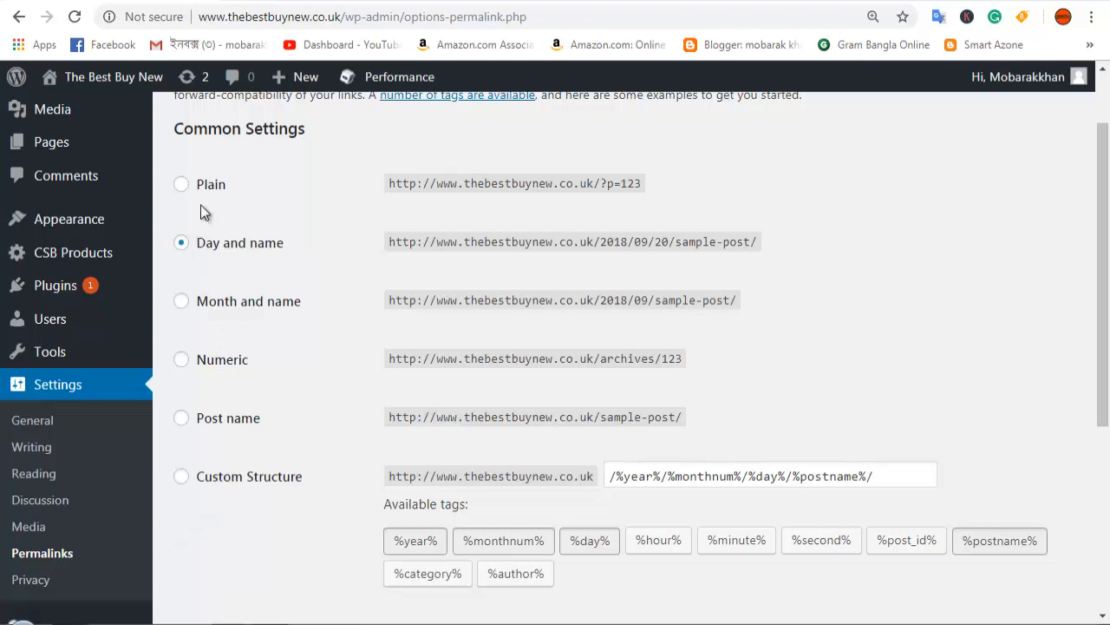
- Set the site's permalink structure to Post name in the Permalink Settings and save the changes
scroll(312, 205, "up", 1)
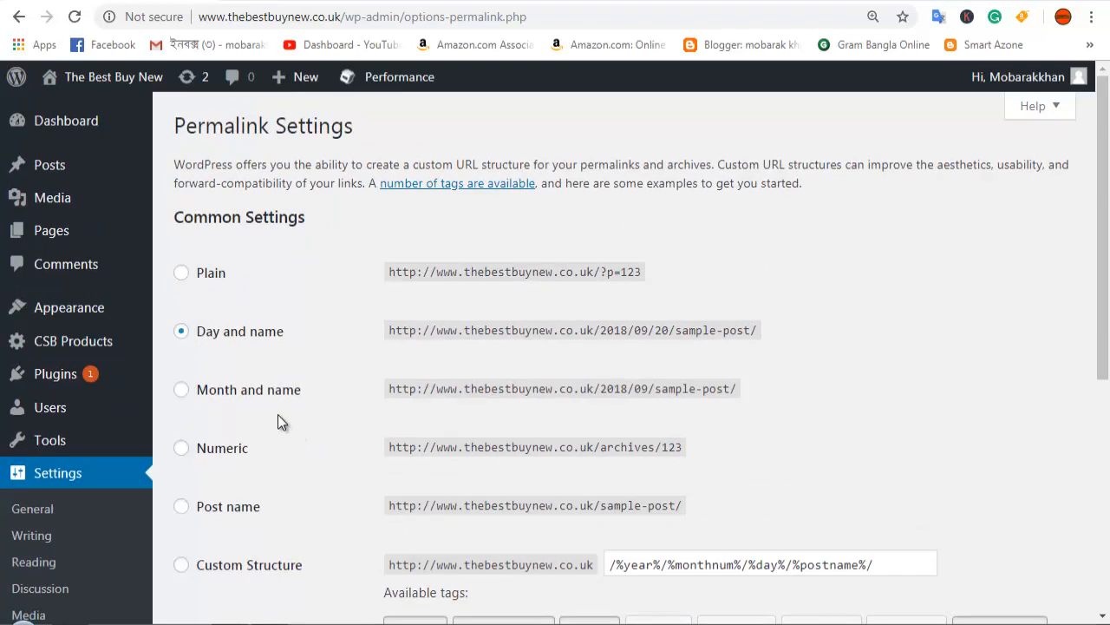
scroll(278, 414, "down", 1)
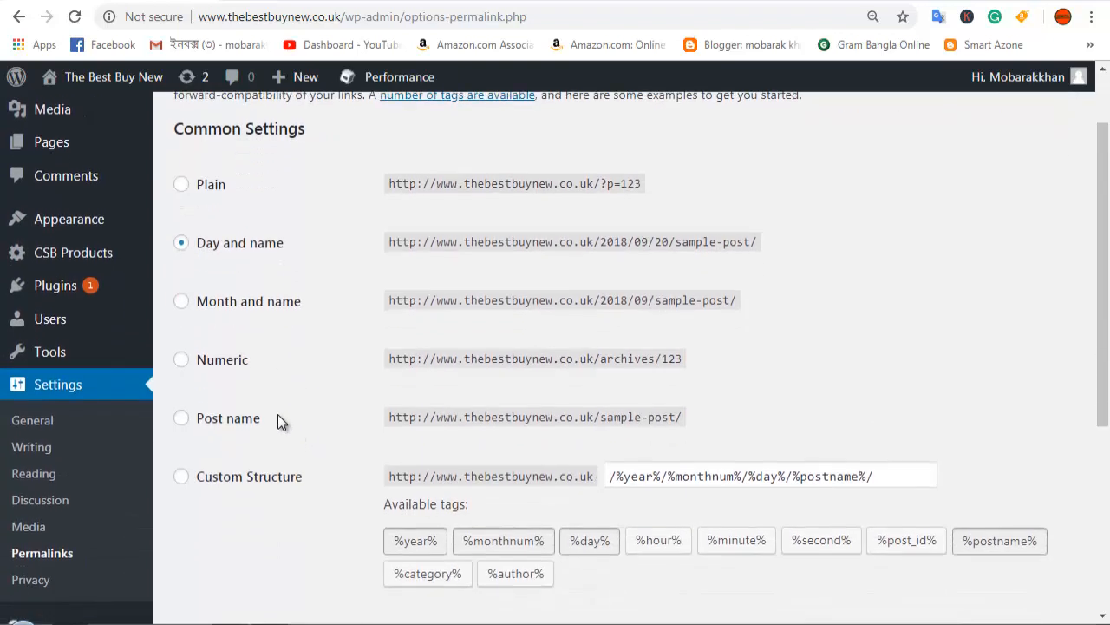
left_click(182, 419)
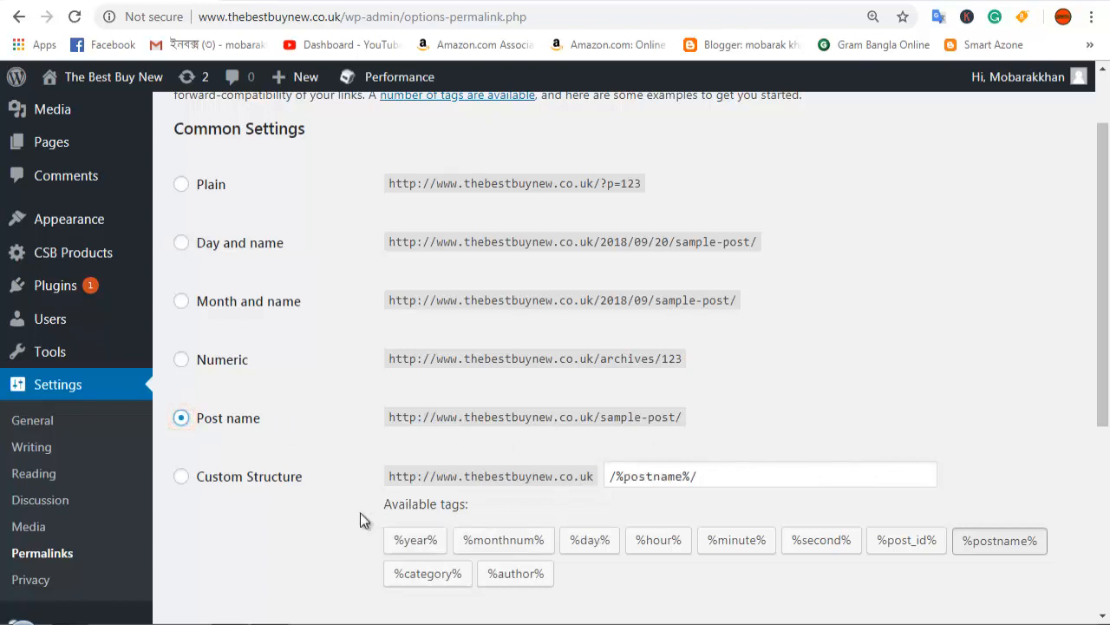
scroll(302, 513, "down", 4)
left_click(230, 527)
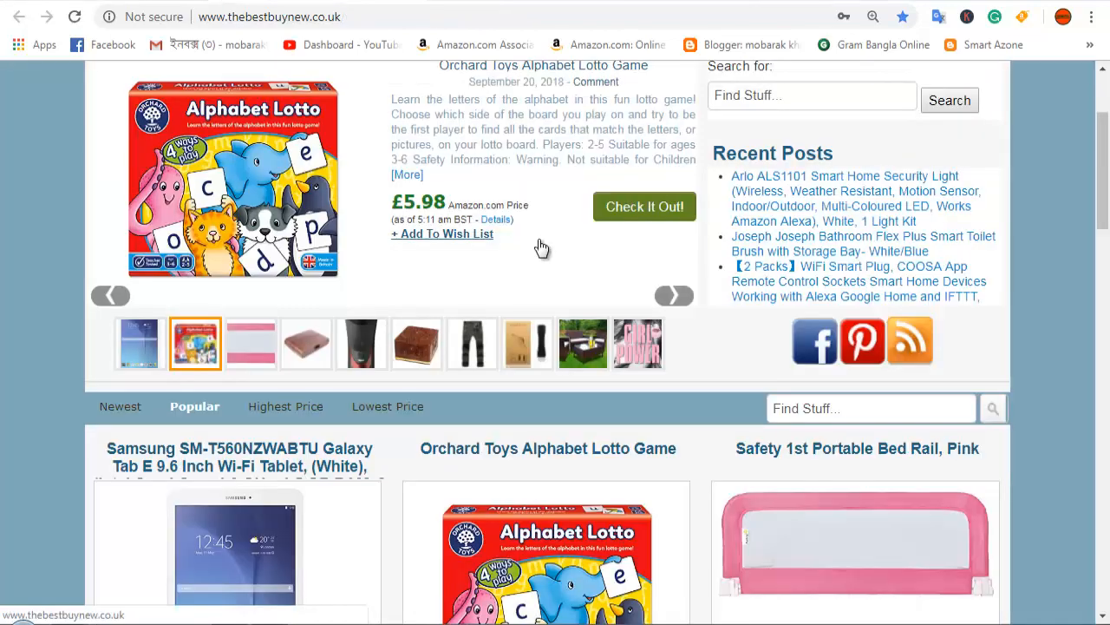
- Examine the storefront's product grid down to its last row and the page navigation
scroll(541, 249, "up", 1)
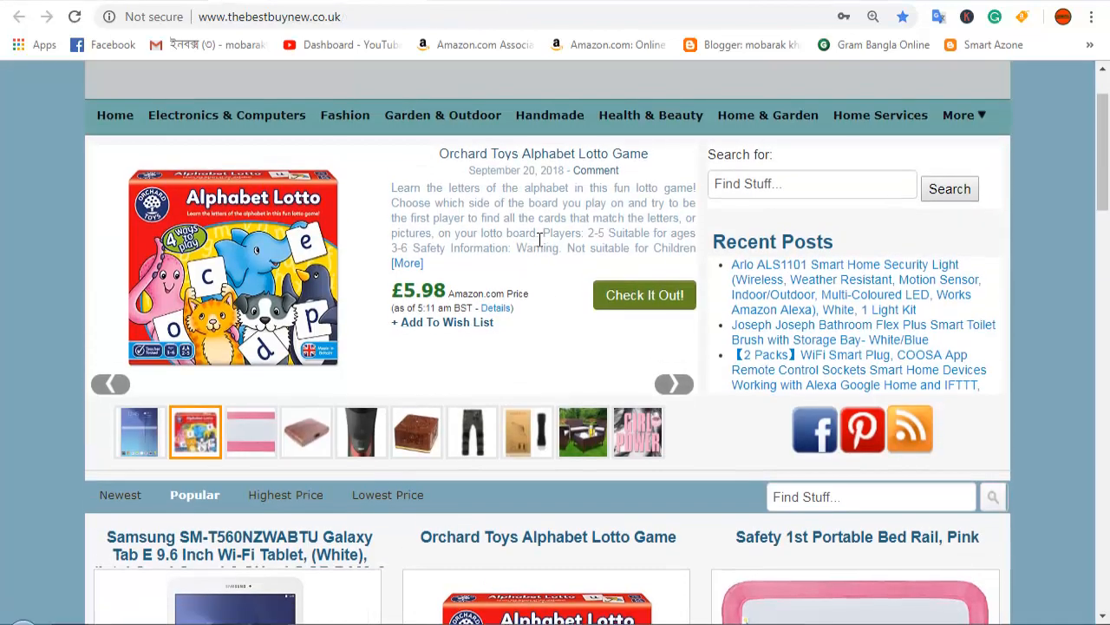
scroll(539, 238, "down", 10)
scroll(565, 316, "down", 10)
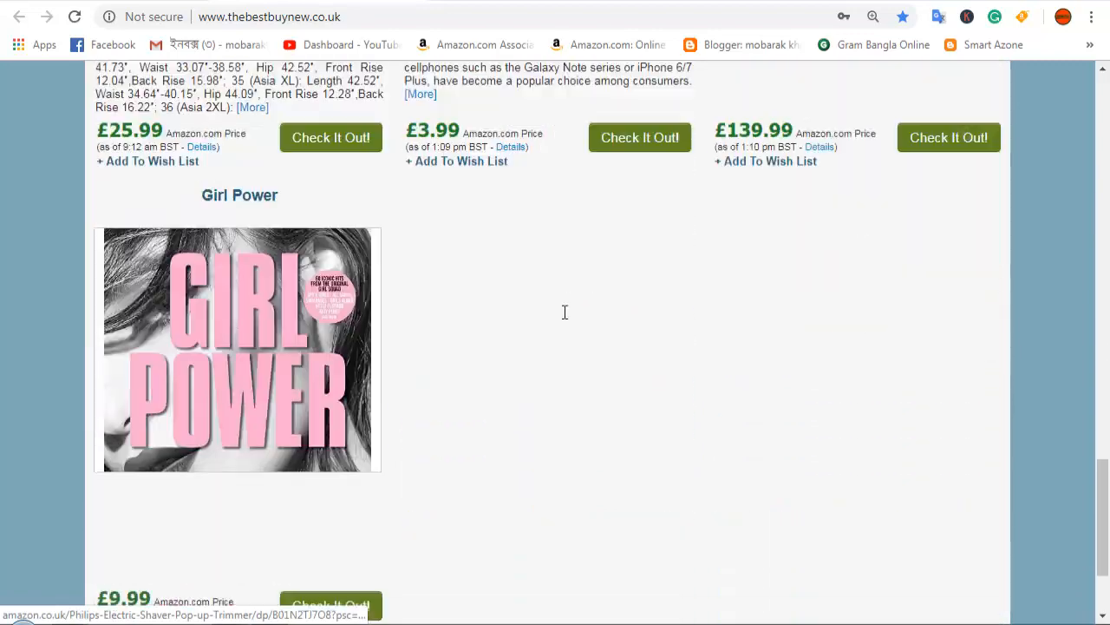
scroll(376, 268, "up", 3)
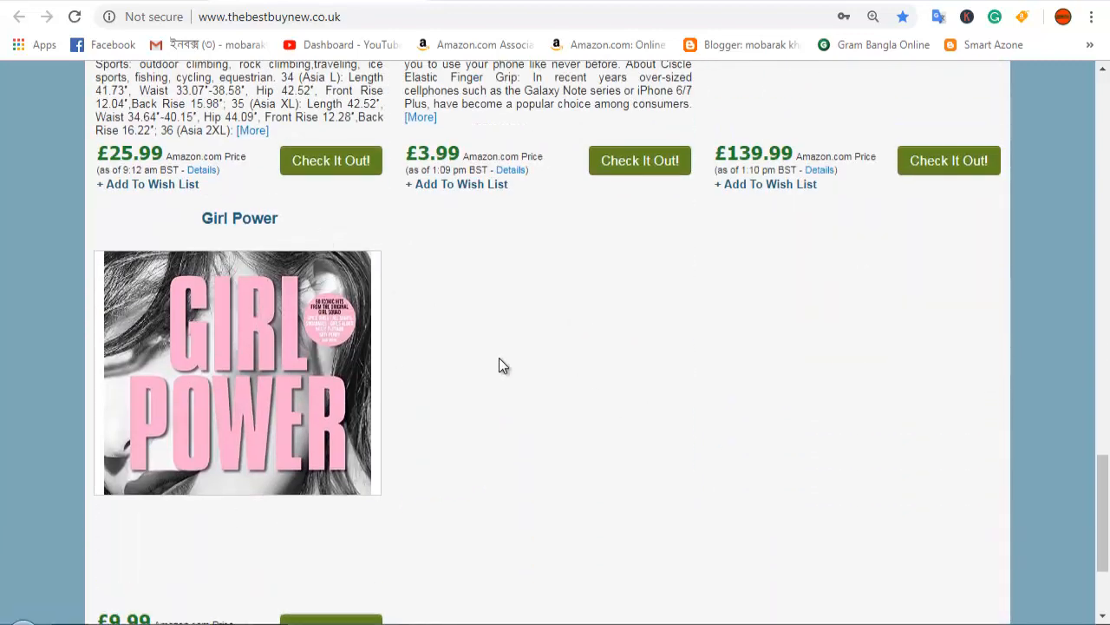
scroll(475, 351, "down", 2)
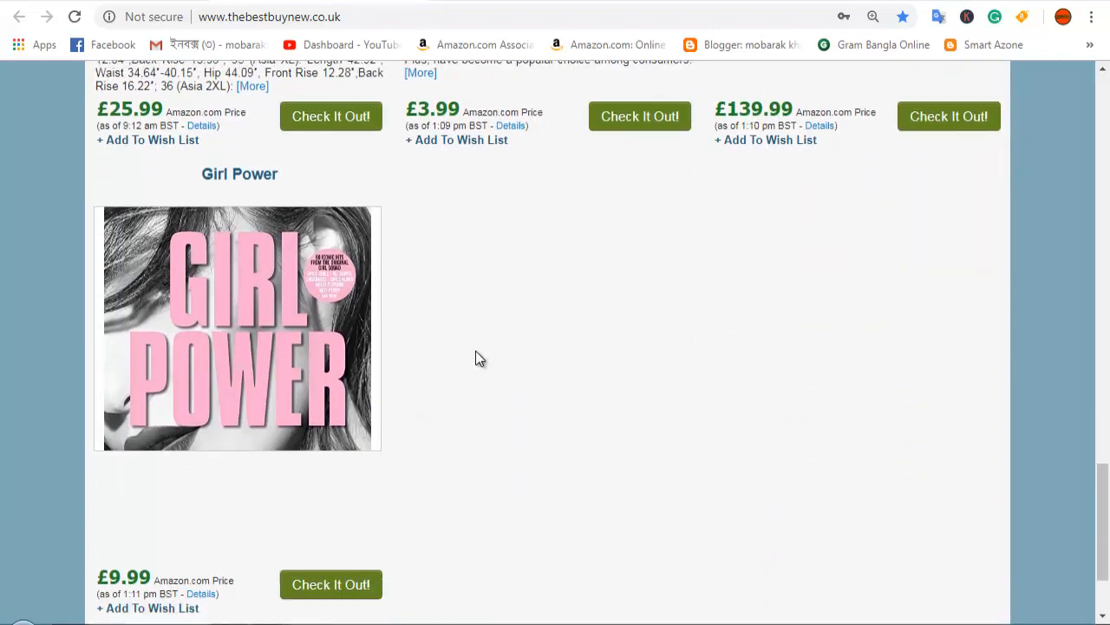
scroll(475, 346, "up", 3)
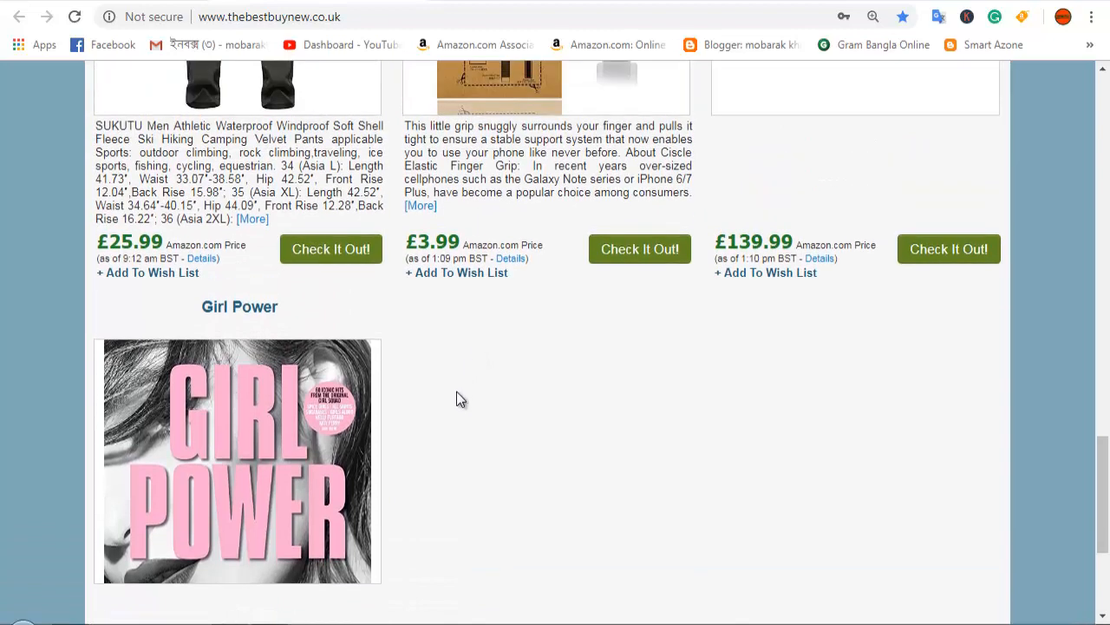
scroll(583, 421, "down", 3)
scroll(475, 350, "up", 2)
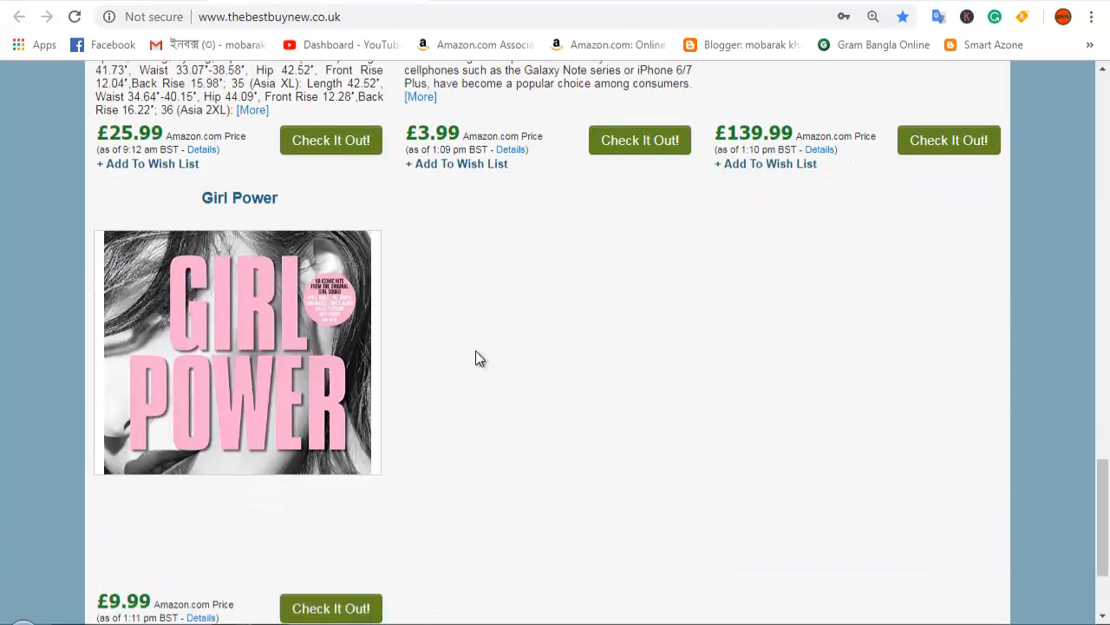
scroll(475, 351, "down", 2)
scroll(475, 347, "up", 2)
scroll(476, 346, "up", 1)
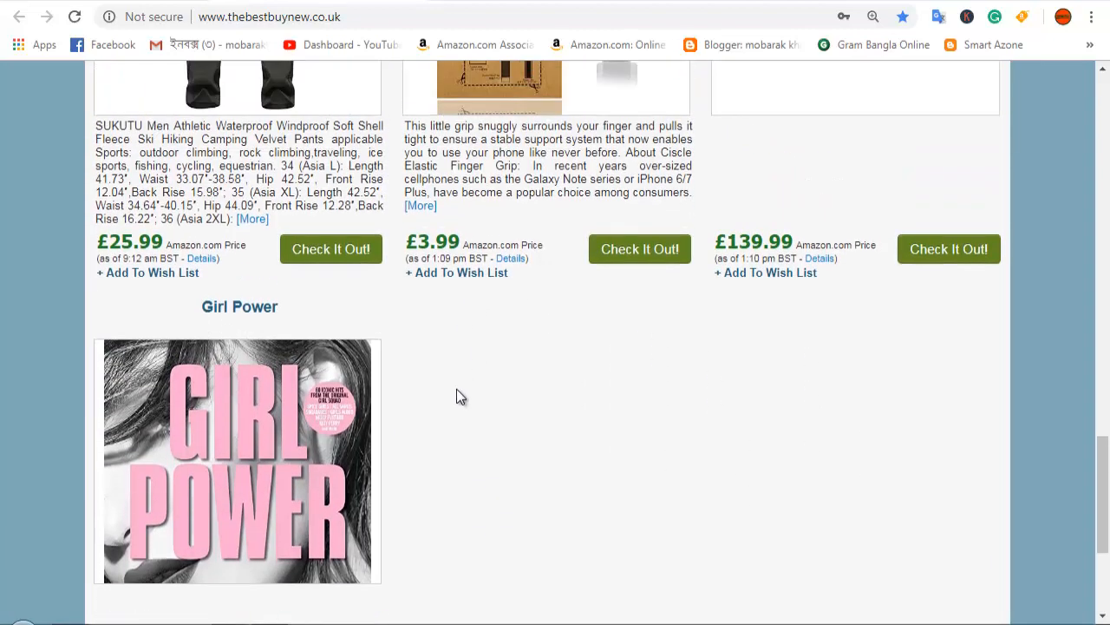
scroll(583, 423, "down", 3)
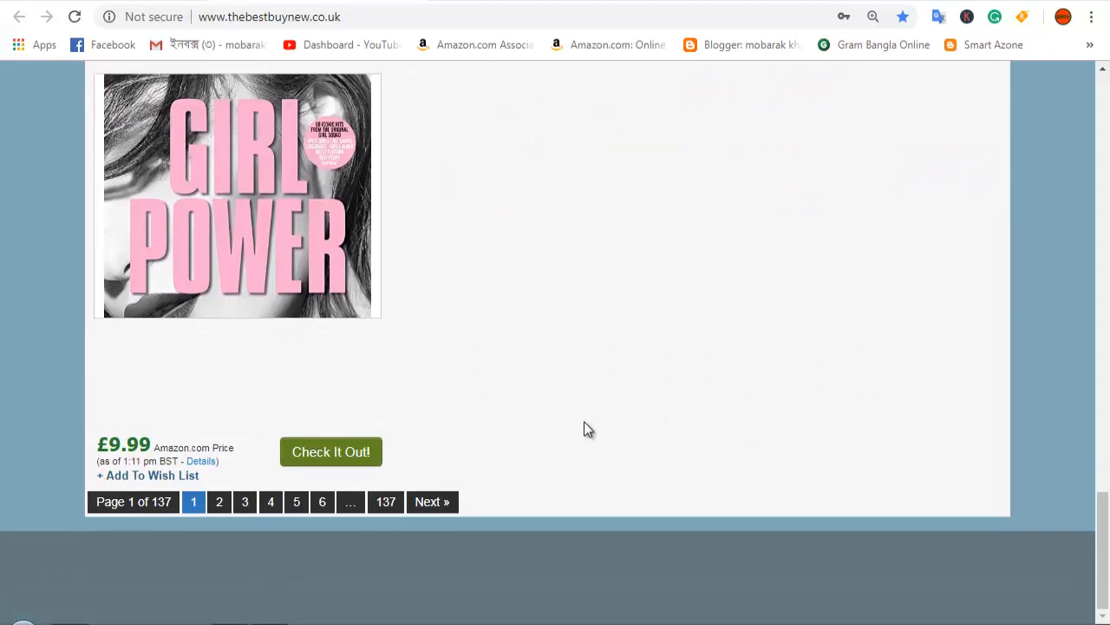
scroll(584, 429, "up", 4)
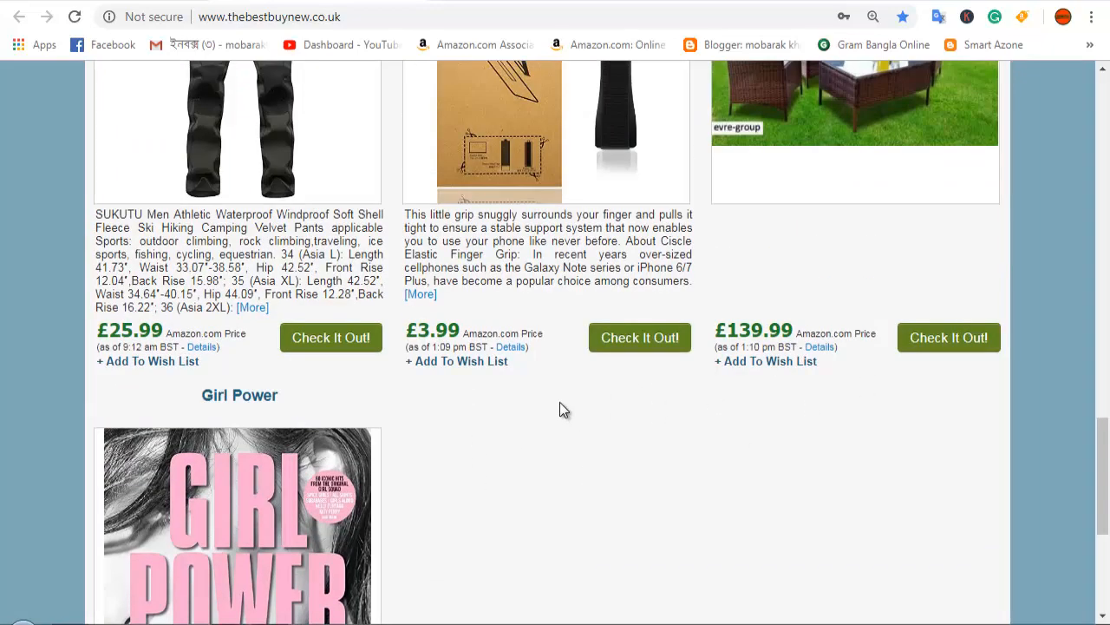
scroll(455, 312, "up", 6)
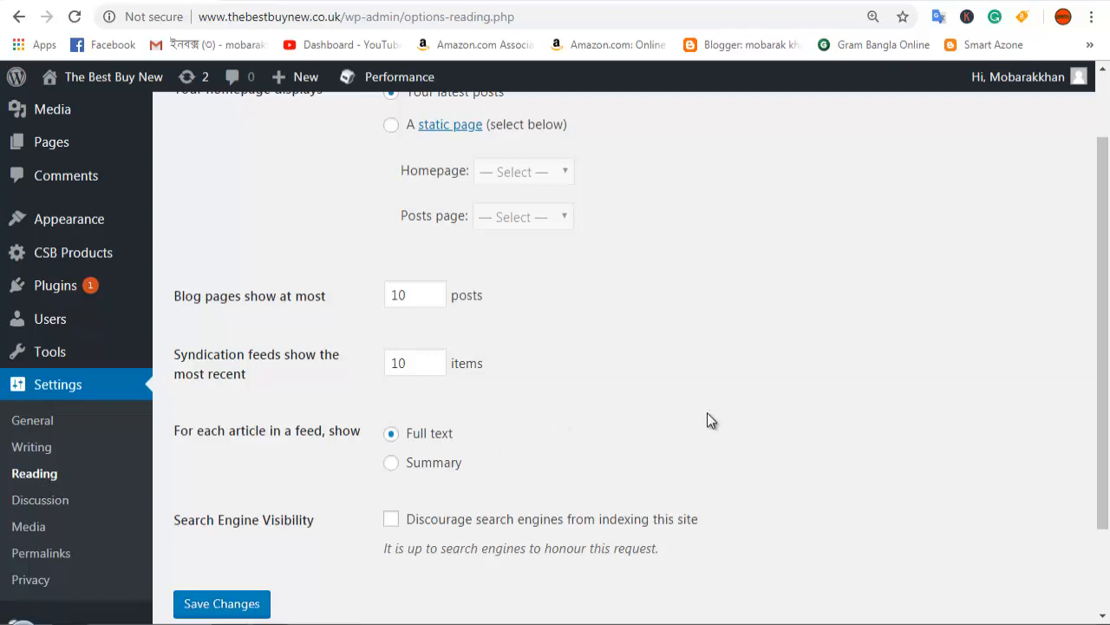
- In the Reading settings, set blog pages to show at most 12 posts and syndication feeds to show 12 items
scroll(707, 412, "up", 2)
scroll(707, 421, "down", 1)
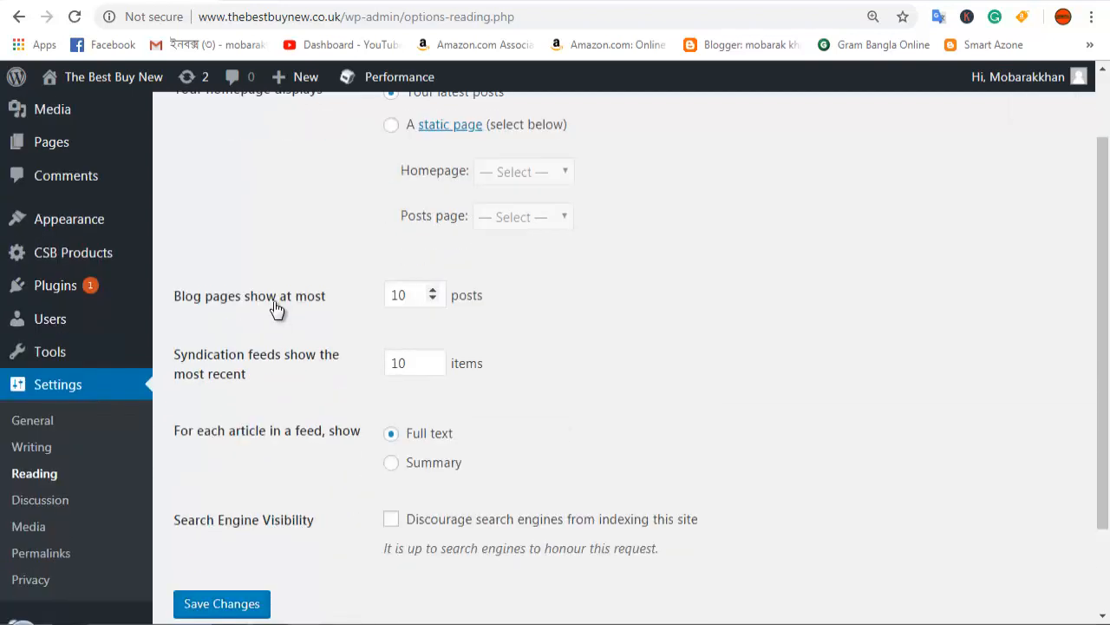
left_click(433, 292)
left_click(432, 293)
left_click(537, 331)
left_click(419, 363)
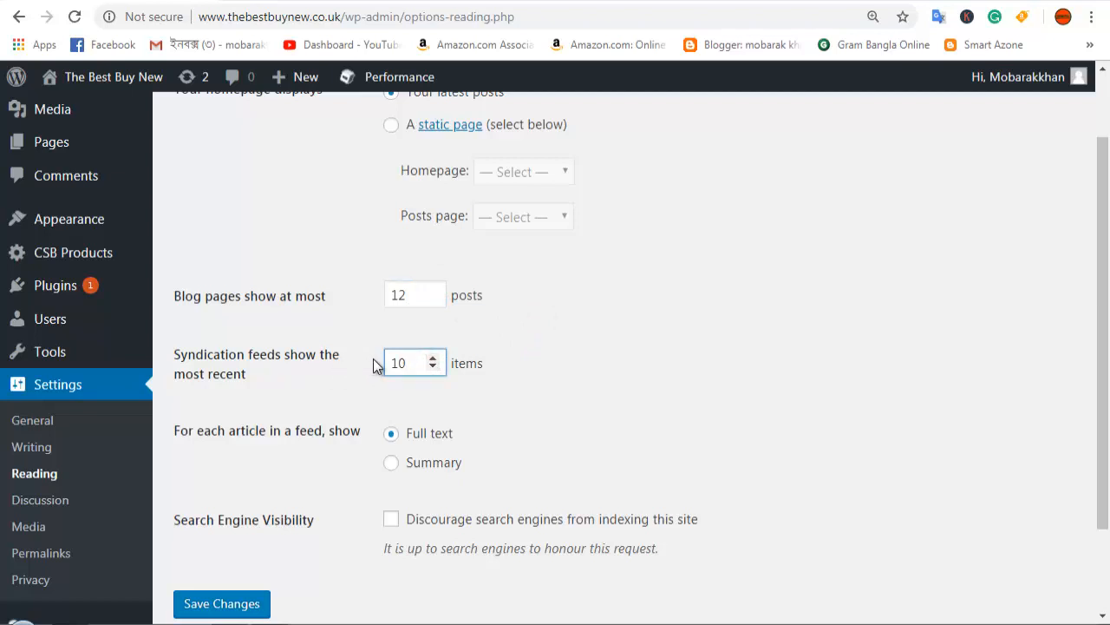
left_click(430, 359)
left_click(430, 359)
left_click(541, 369)
- Turn on discouraging search engines from indexing the site and save the Reading settings
scroll(542, 409, "down", 1)
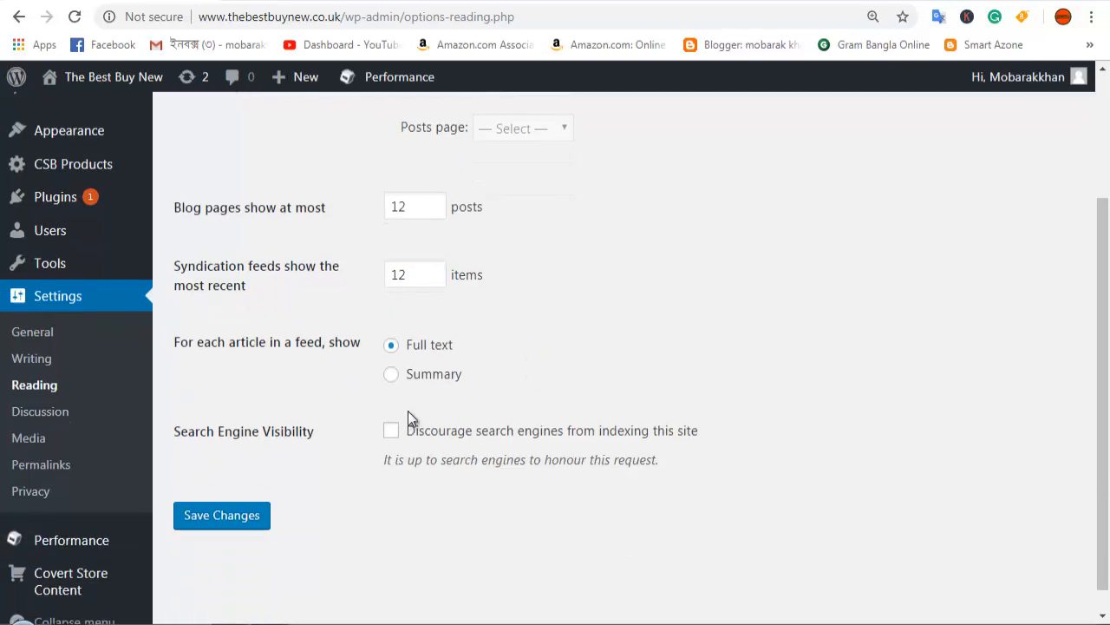
left_click(391, 430)
left_click(202, 519)
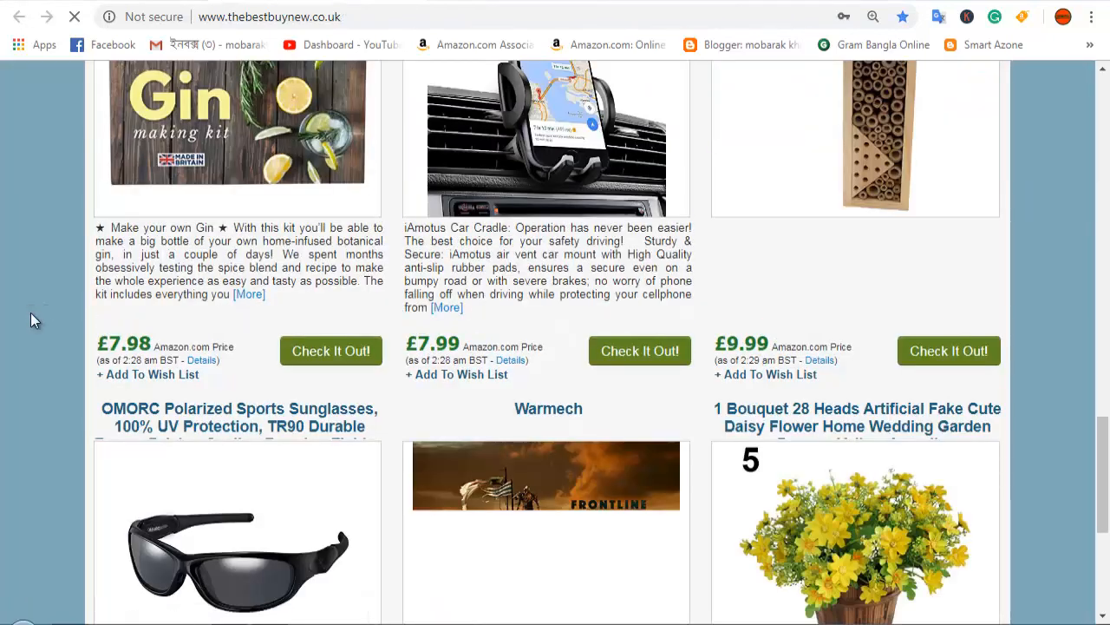
- Check the last product row, the featured slider and the product grid on the reloaded storefront
scroll(273, 348, "down", 4)
scroll(273, 347, "up", 15)
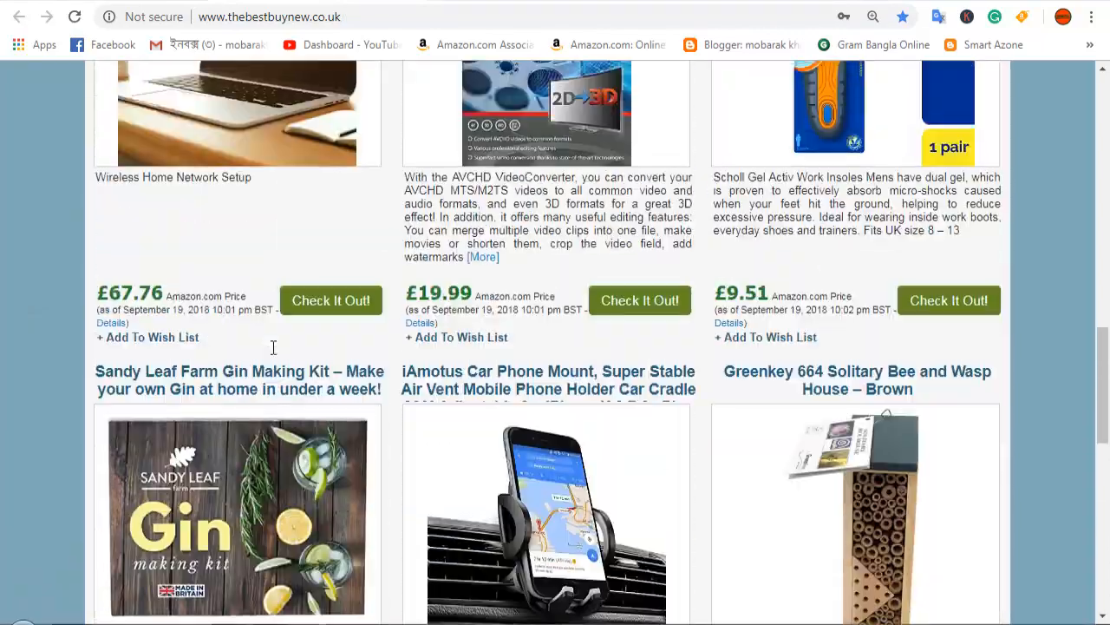
scroll(273, 347, "up", 7)
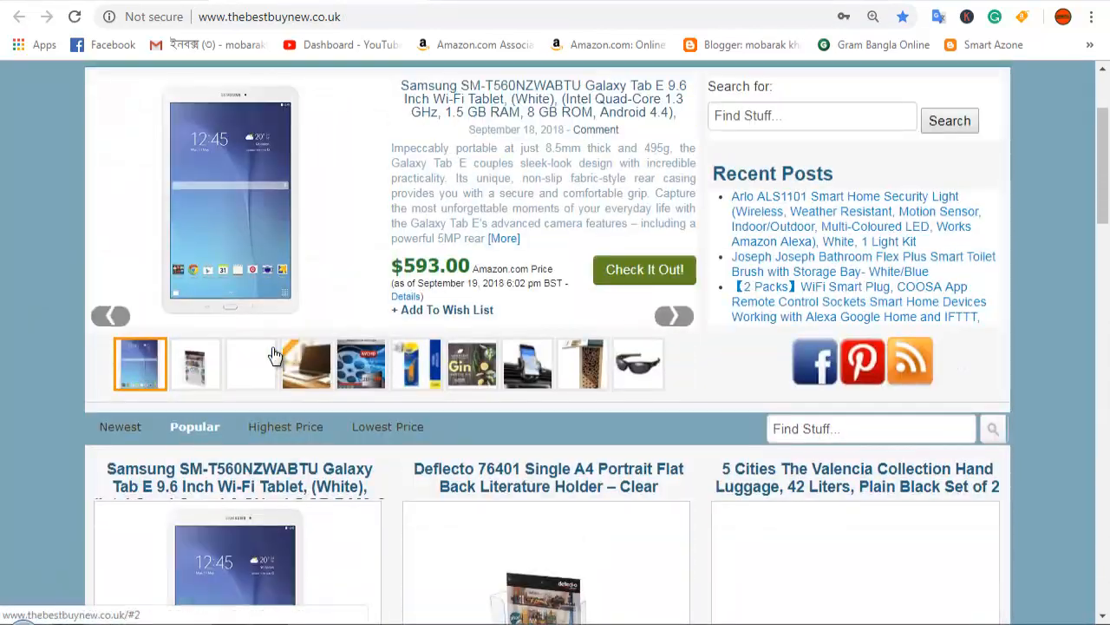
scroll(274, 356, "down", 8)
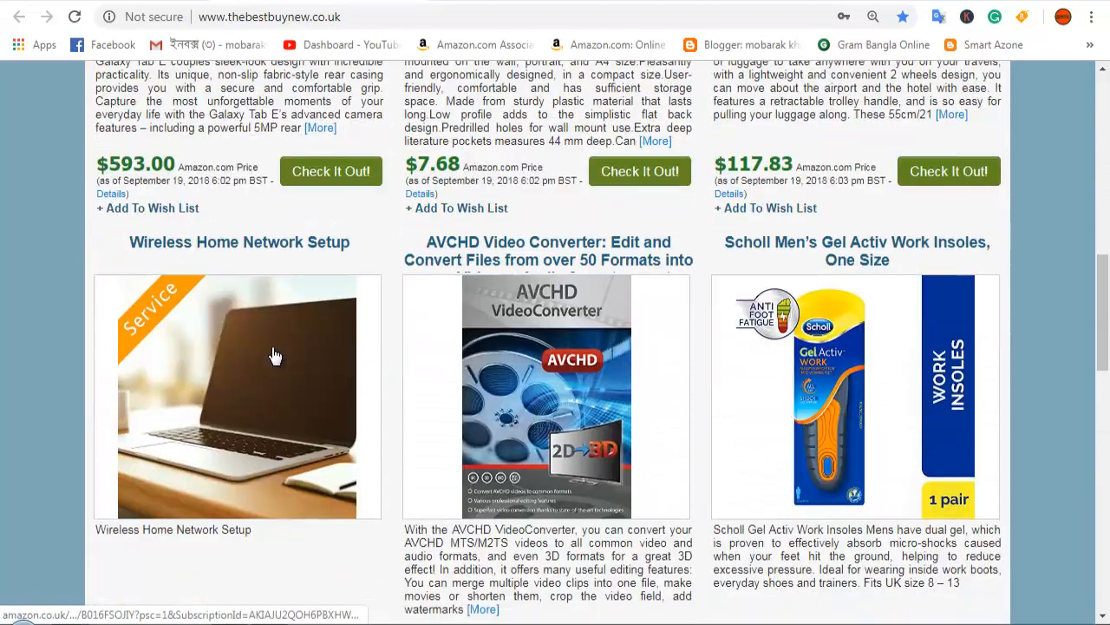
- Examine the final product row and the page navigation at the end of the storefront's first page
scroll(274, 356, "down", 13)
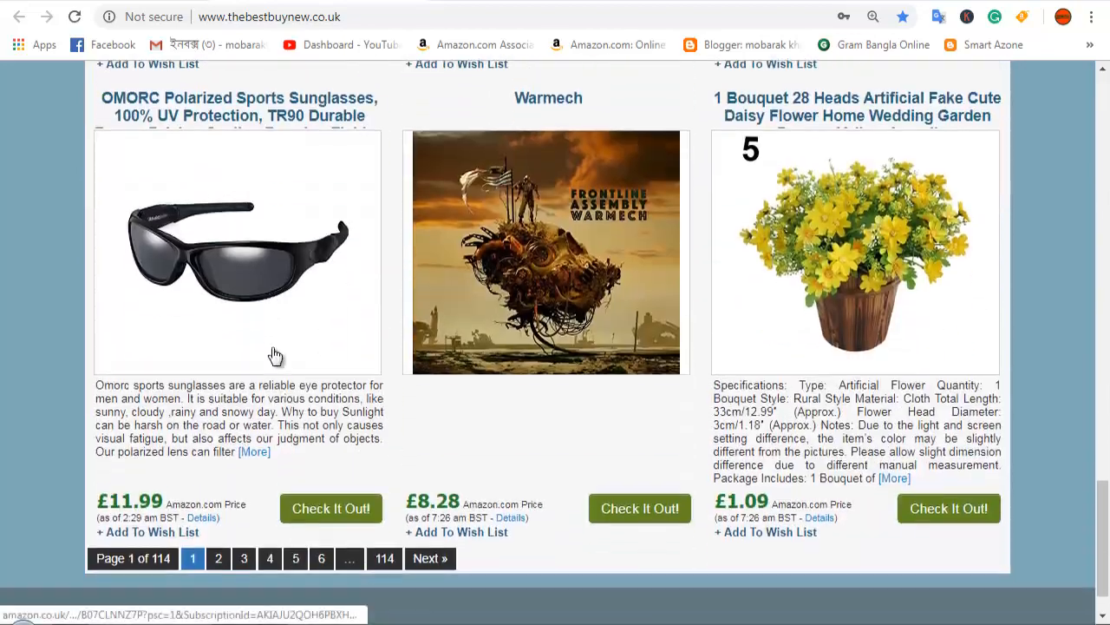
scroll(274, 355, "down", 1)
scroll(274, 356, "up", 1)
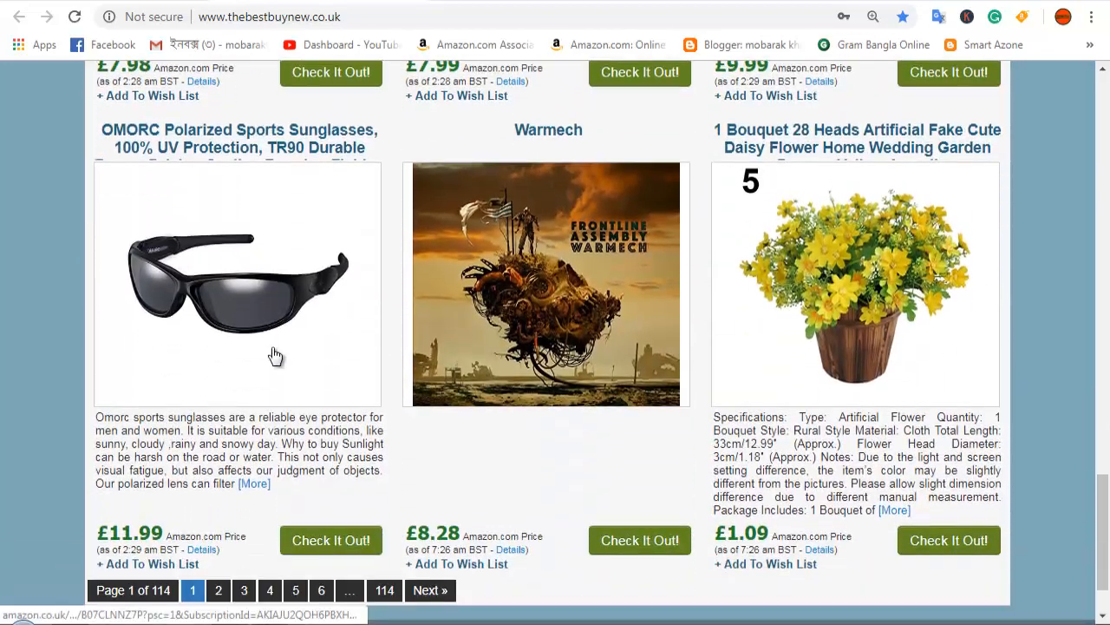
scroll(503, 376, "down", 1)
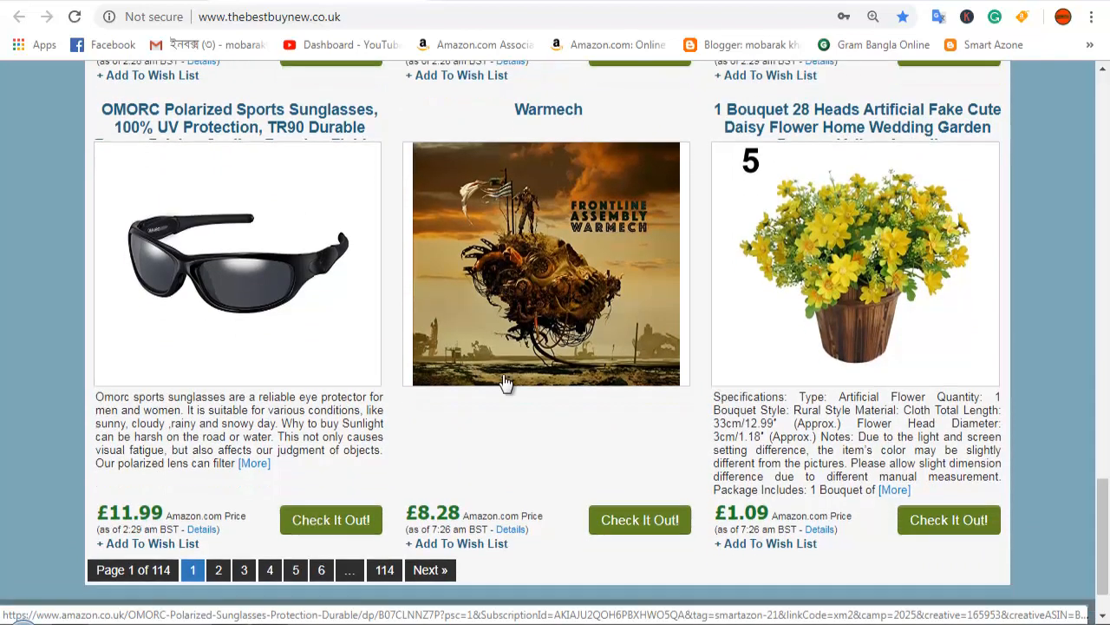
scroll(596, 388, "up", 5)
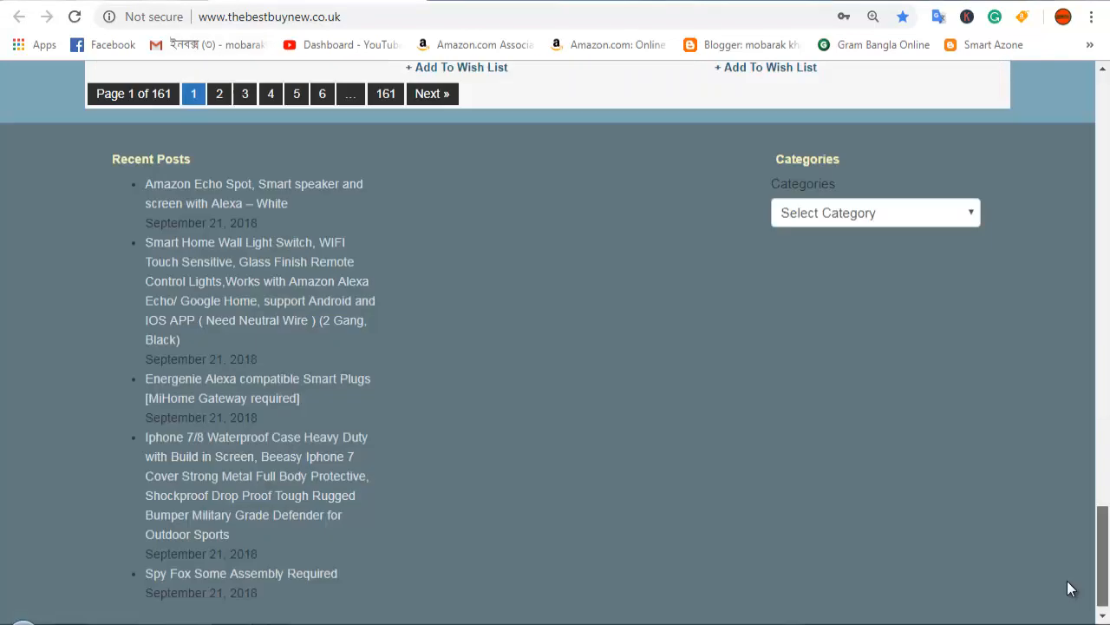
- Examine the storefront footer's Recent Posts list and the options in its Categories list
scroll(1010, 534, "up", 2)
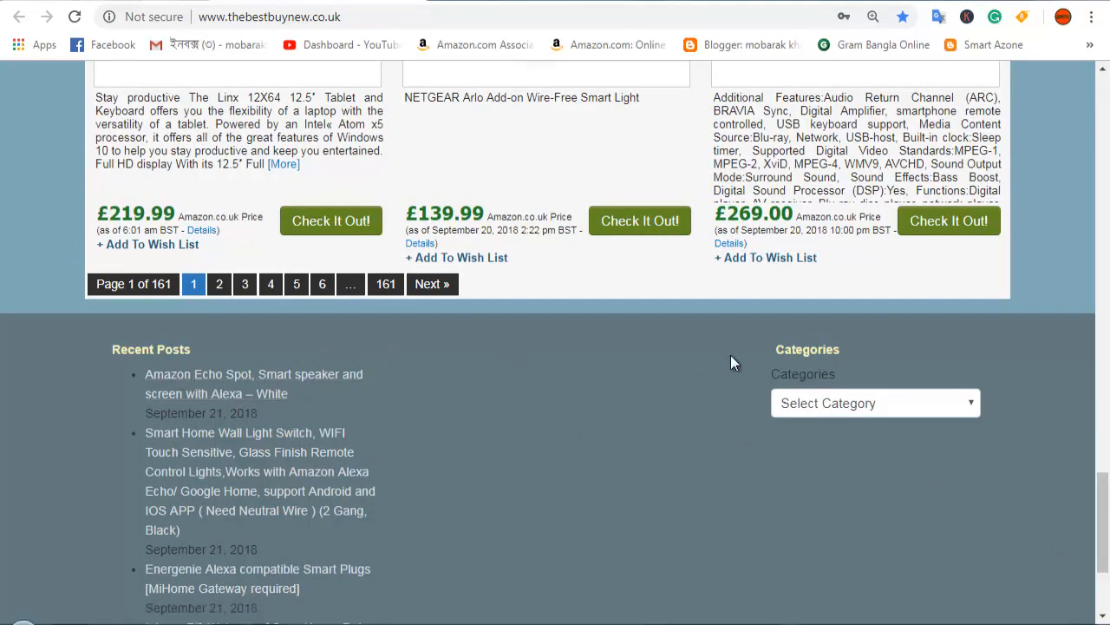
scroll(527, 461, "down", 2)
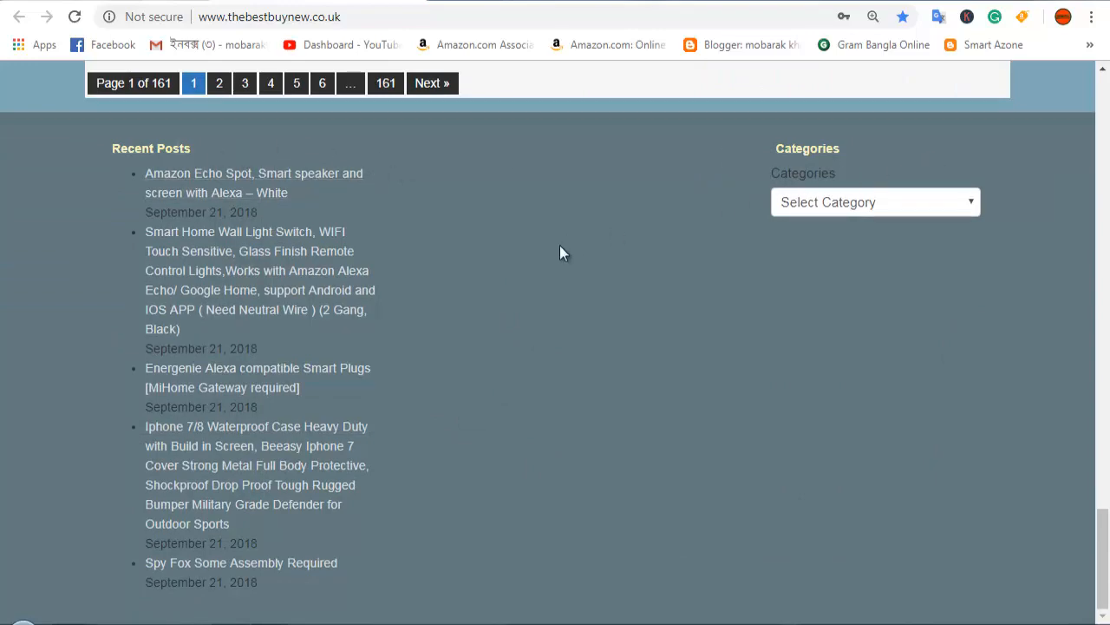
scroll(557, 249, "up", 3)
scroll(557, 249, "down", 3)
scroll(533, 338, "up", 1)
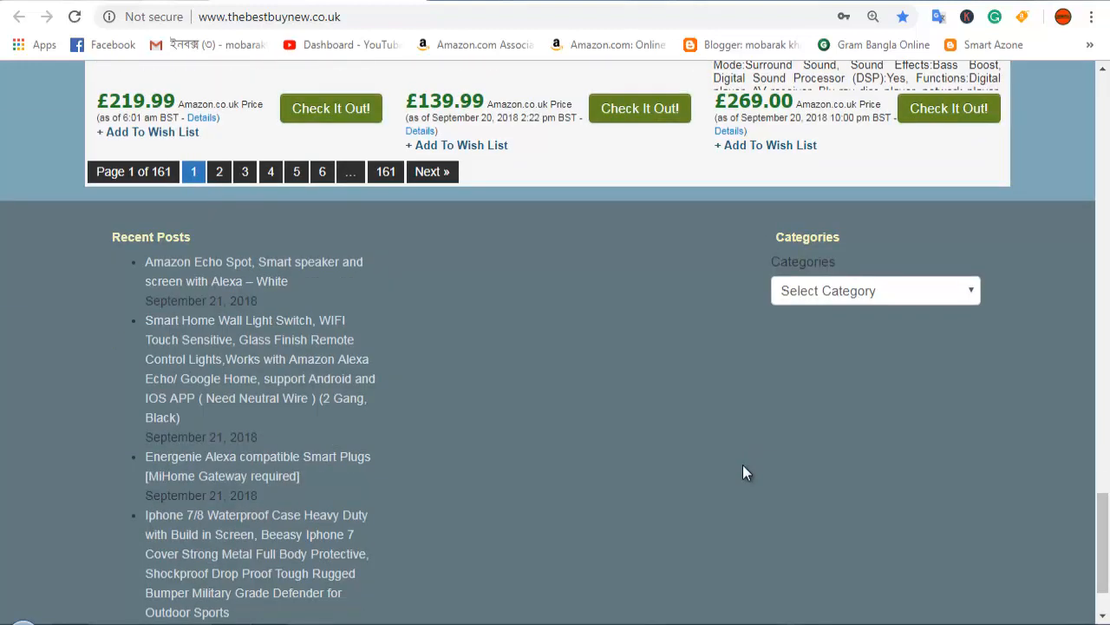
left_click(970, 290)
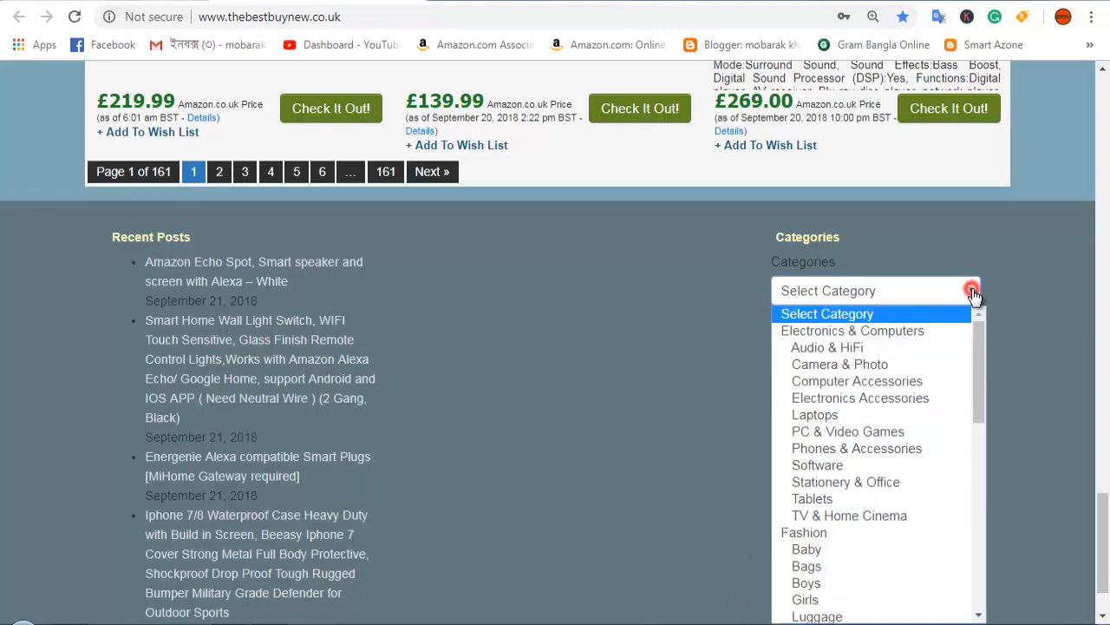
left_click(969, 291)
scroll(655, 390, "up", 1)
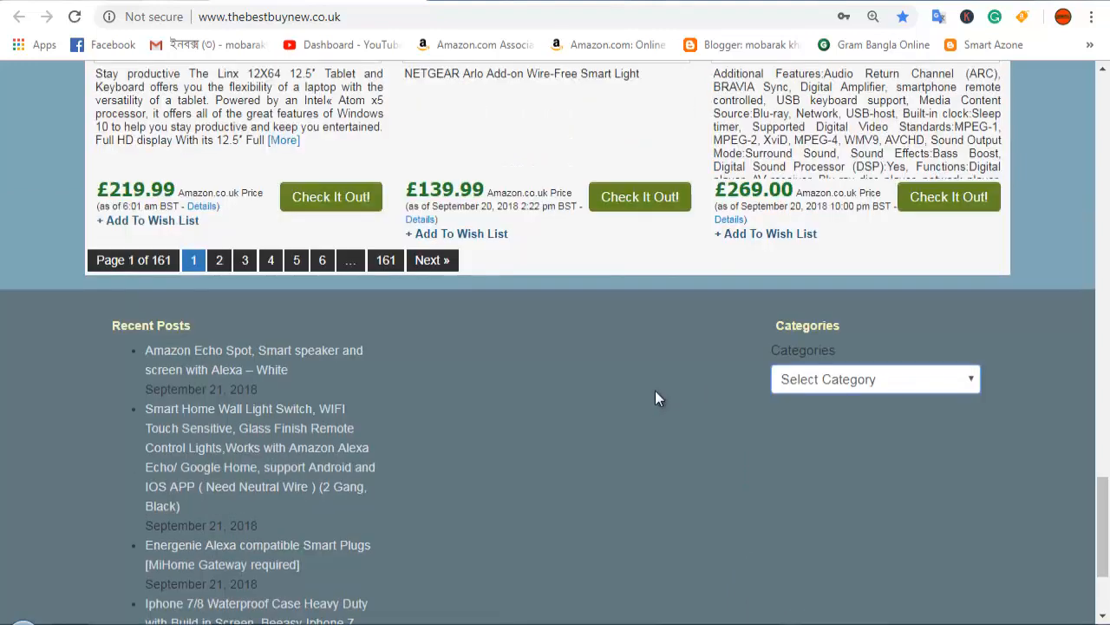
scroll(655, 391, "up", 1)
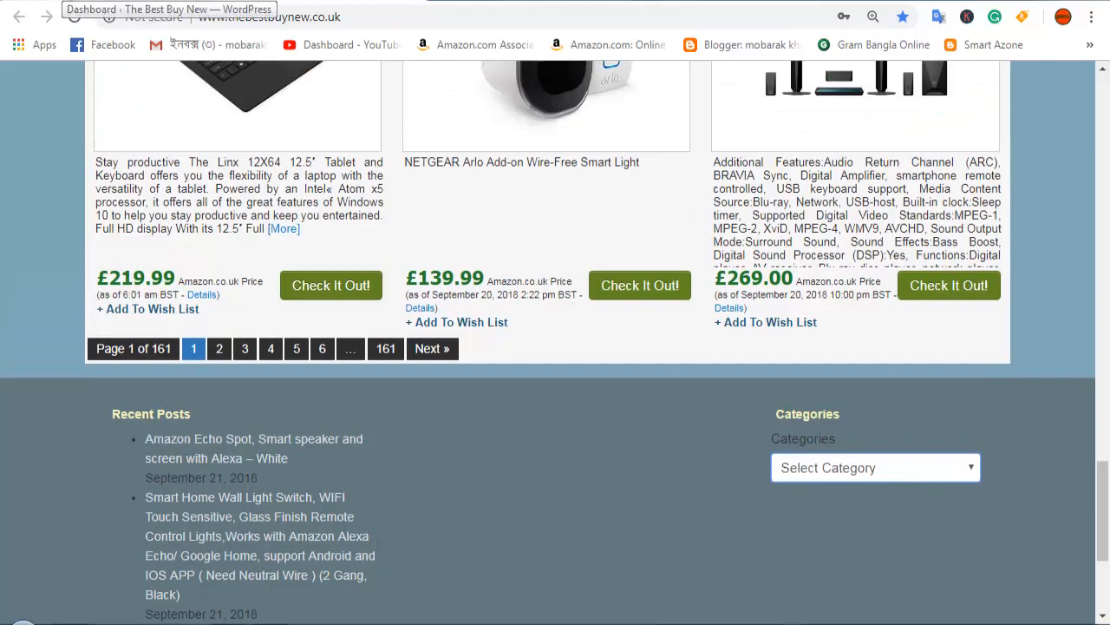
- Open the Widgets page in the WordPress admin and look through the available widgets and the sidebar and footer areas
left_click(63, 2)
mouse_move(65, 415)
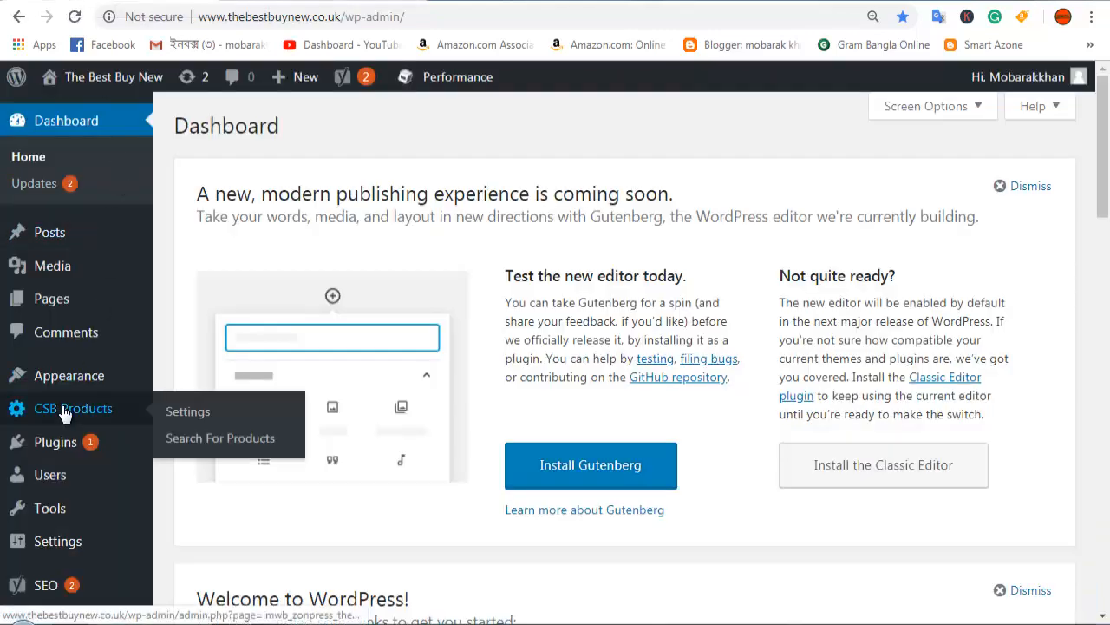
mouse_move(68, 393)
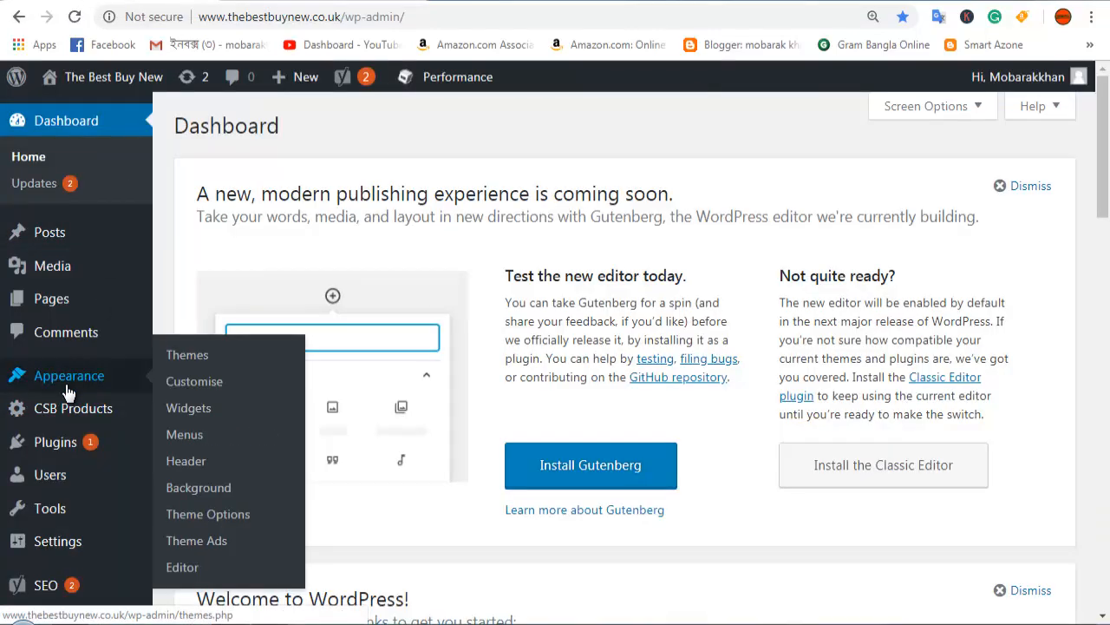
left_click(183, 411)
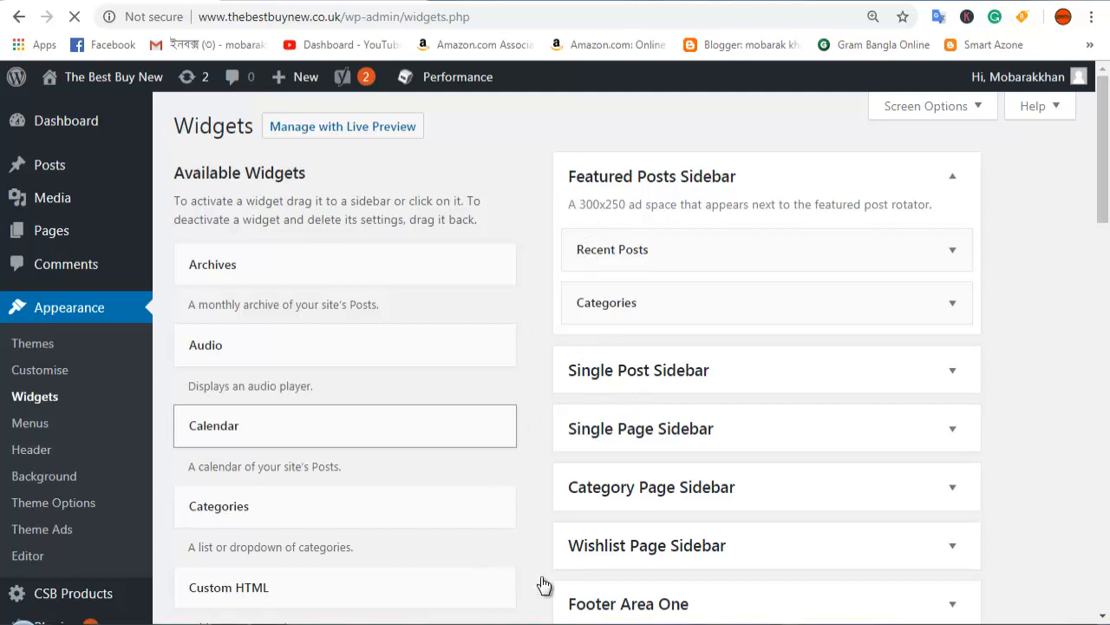
scroll(1044, 338, "down", 2)
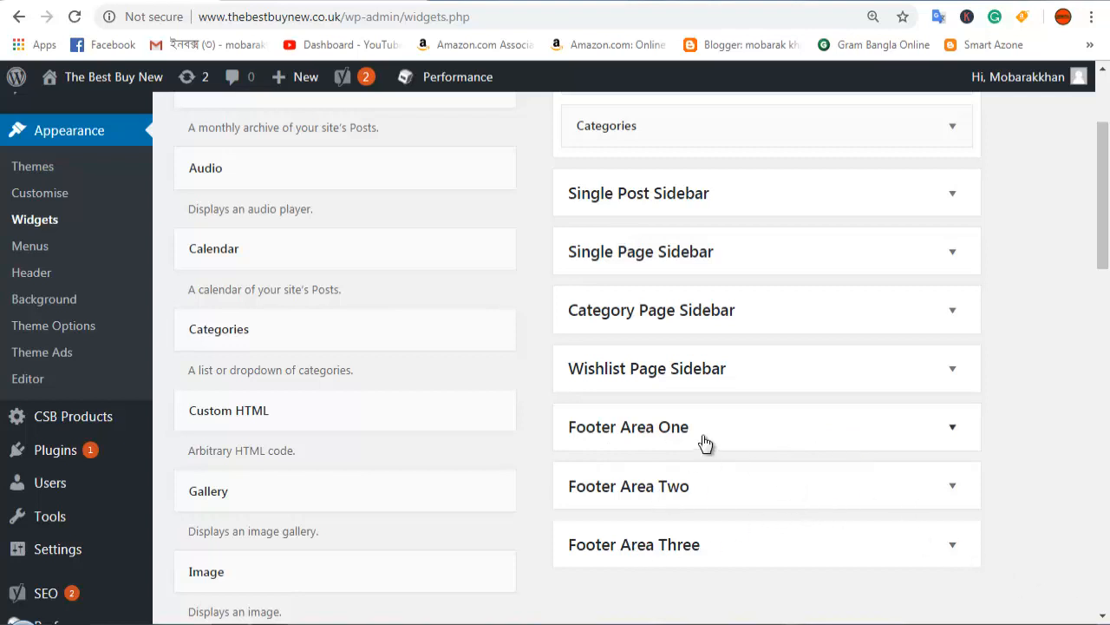
scroll(705, 442, "down", 4)
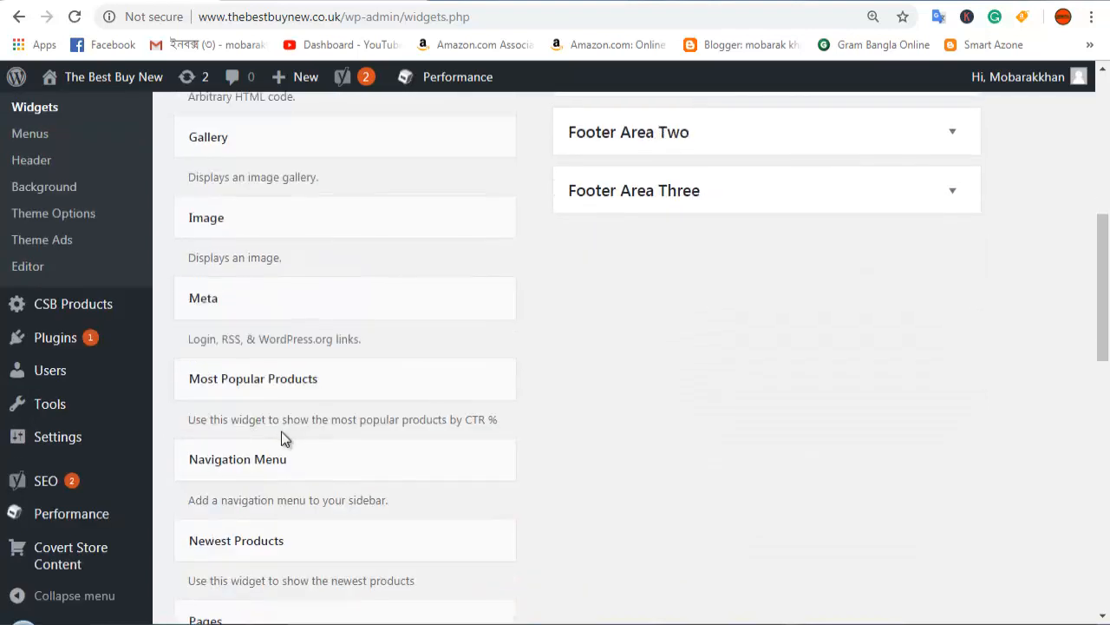
scroll(265, 478, "down", 1)
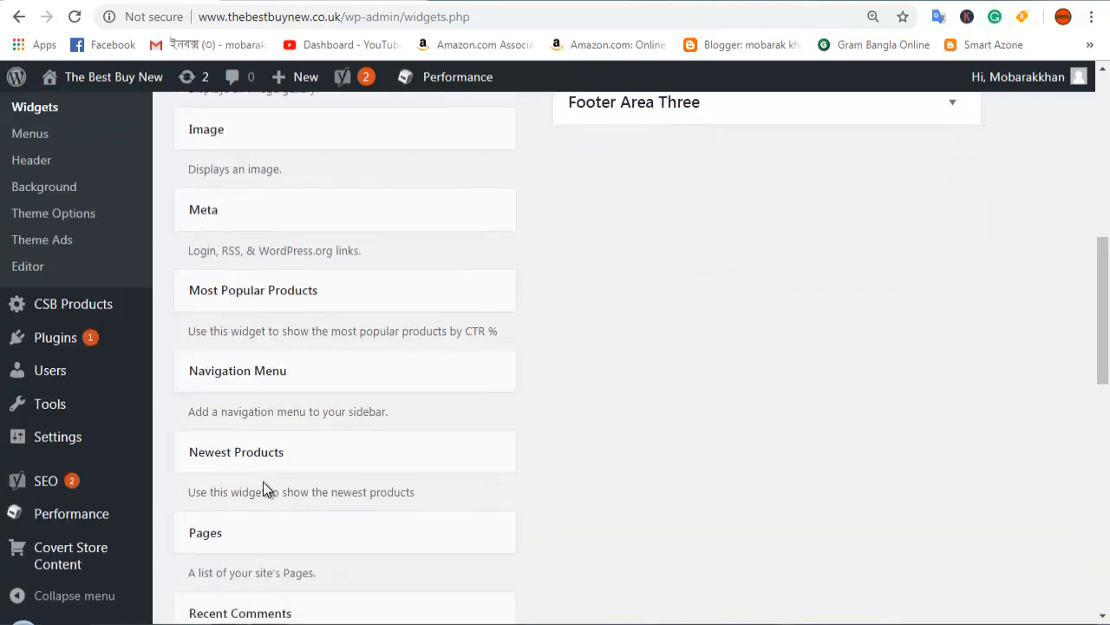
scroll(264, 482, "down", 1)
scroll(265, 482, "down", 6)
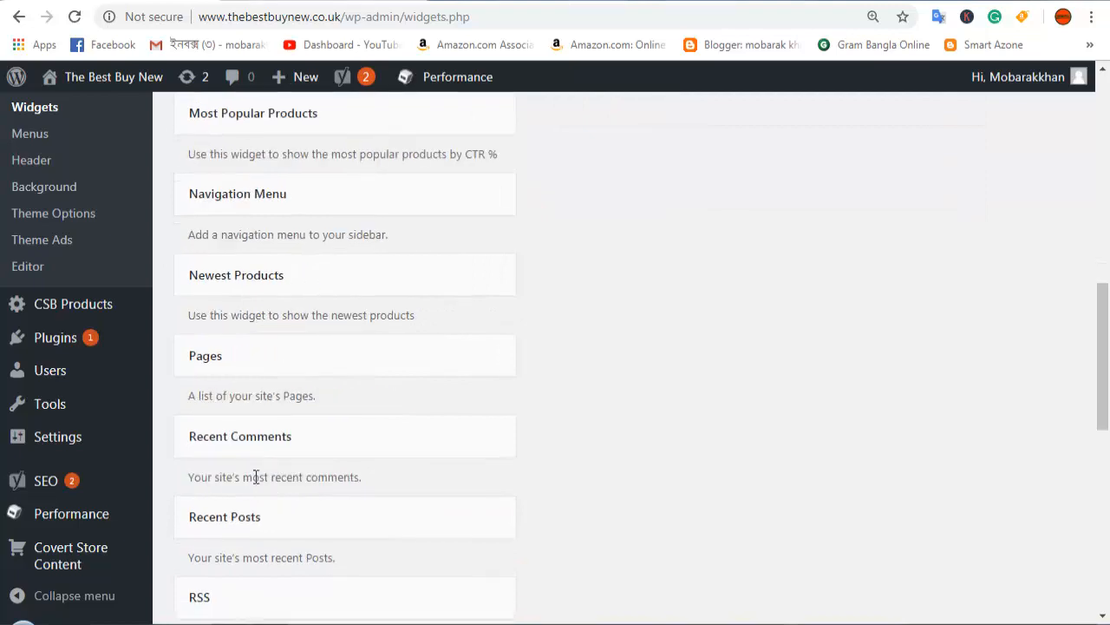
scroll(231, 330, "up", 11)
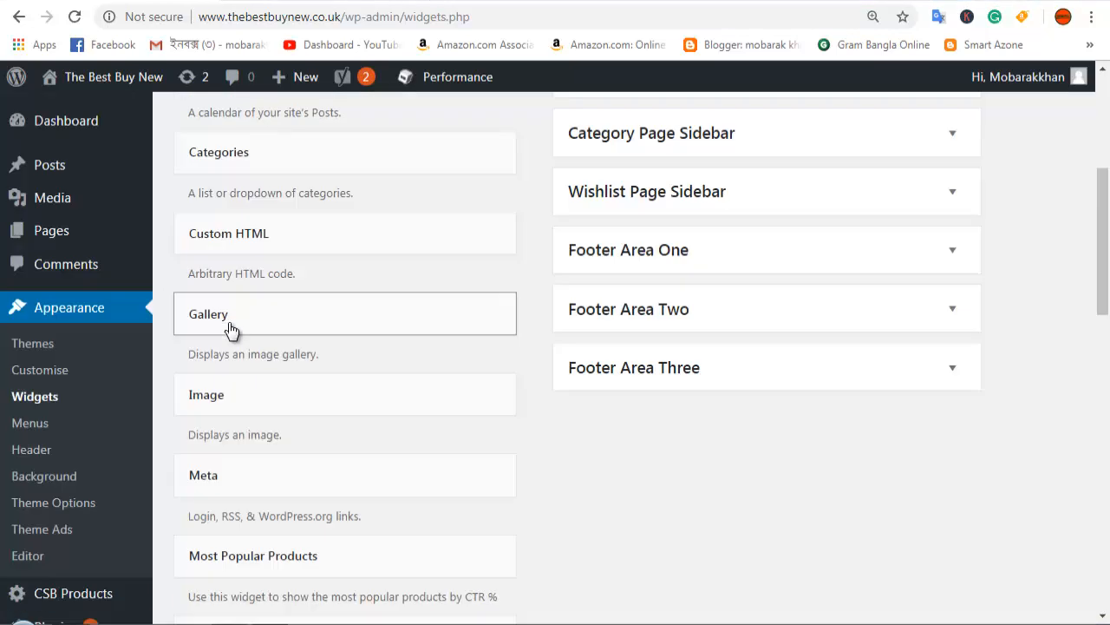
scroll(208, 512, "down", 7)
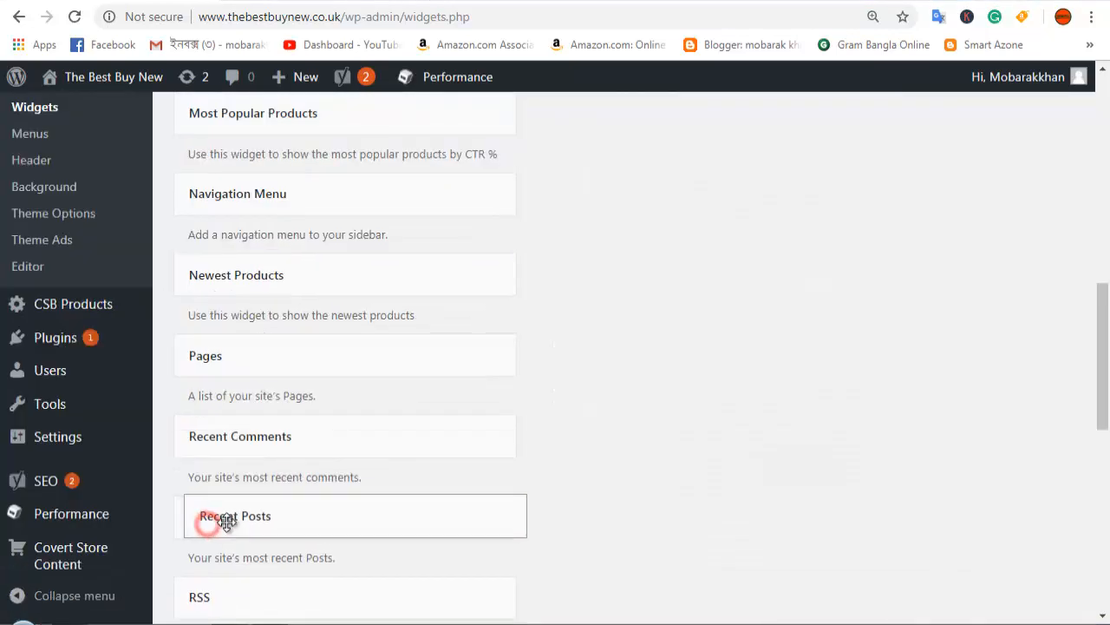
- Add a second Recent Posts widget to Footer Area One with post dates displayed, and delete that widget again
left_click_drag(206, 521, 602, 471)
scroll(699, 459, "up", 6)
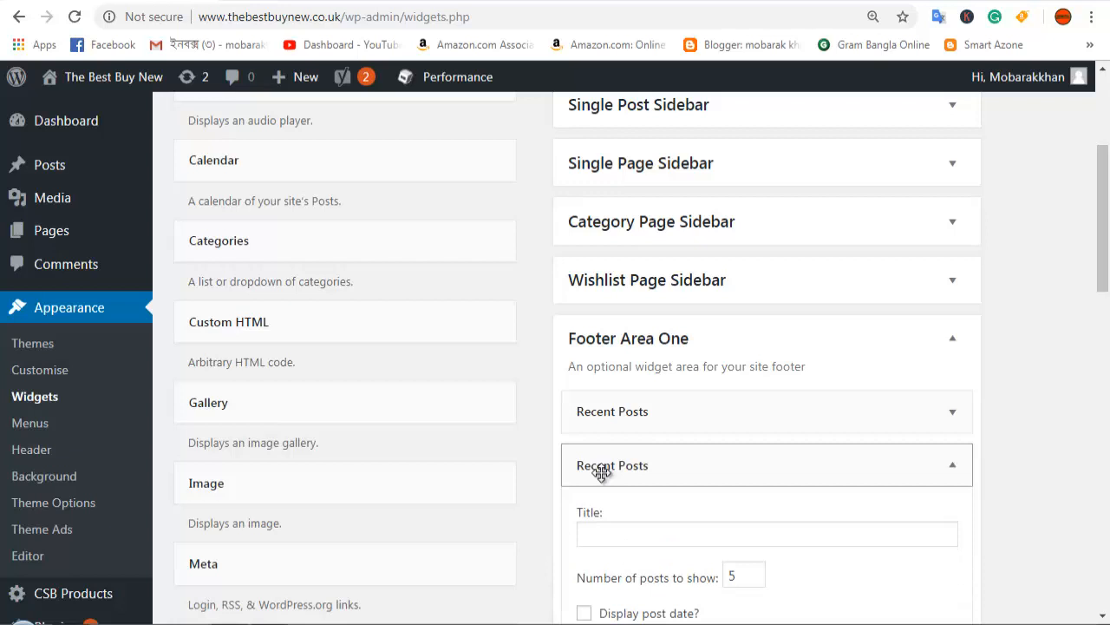
scroll(672, 509, "down", 1)
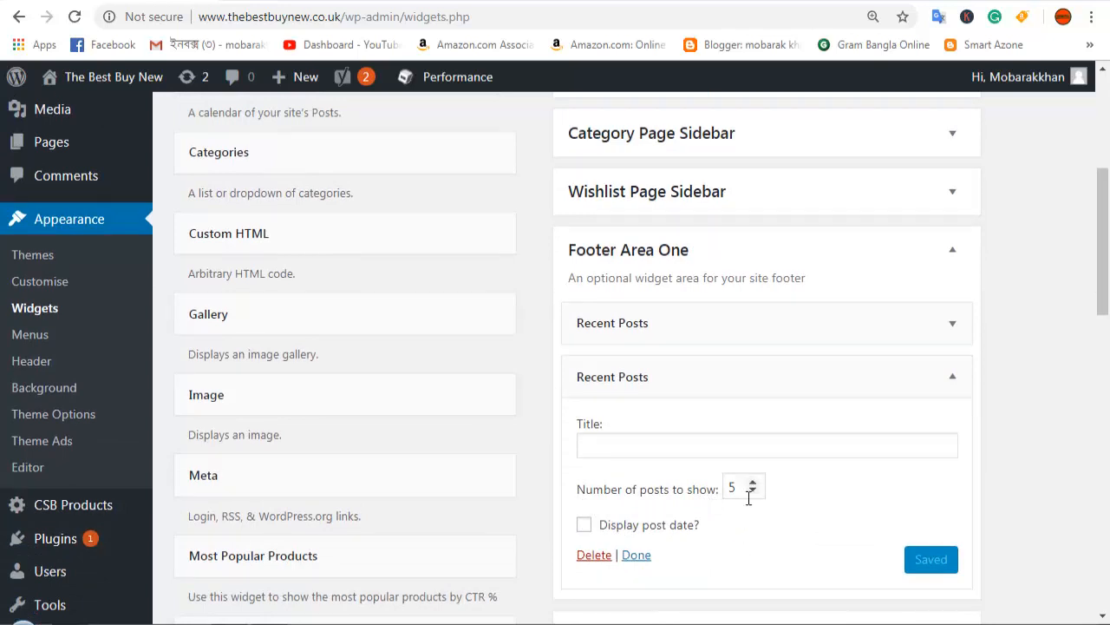
left_click(585, 528)
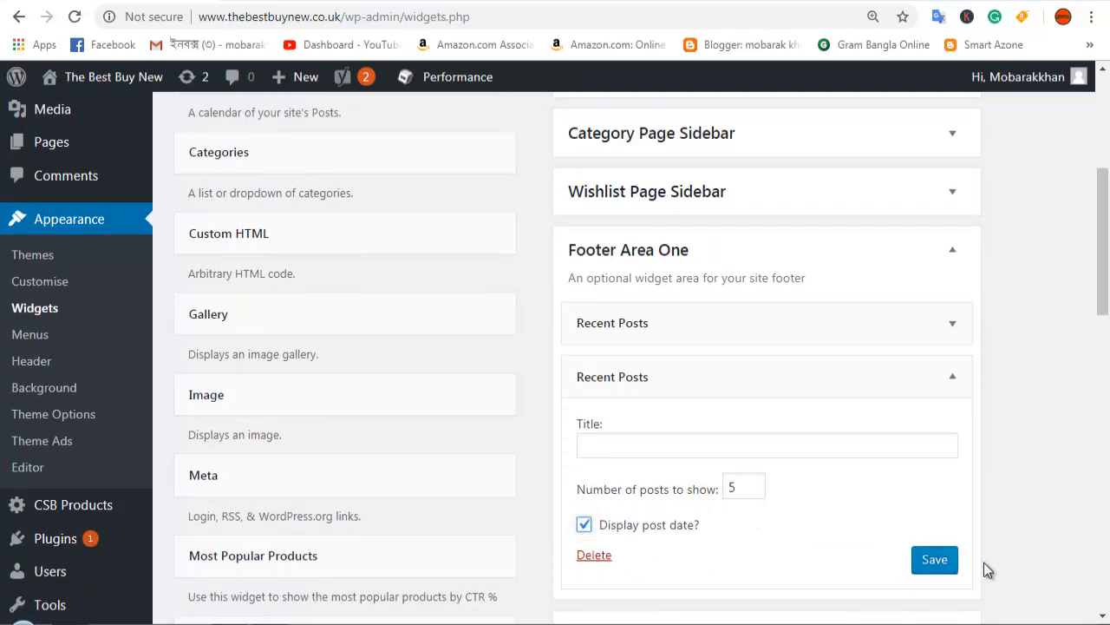
left_click(594, 556)
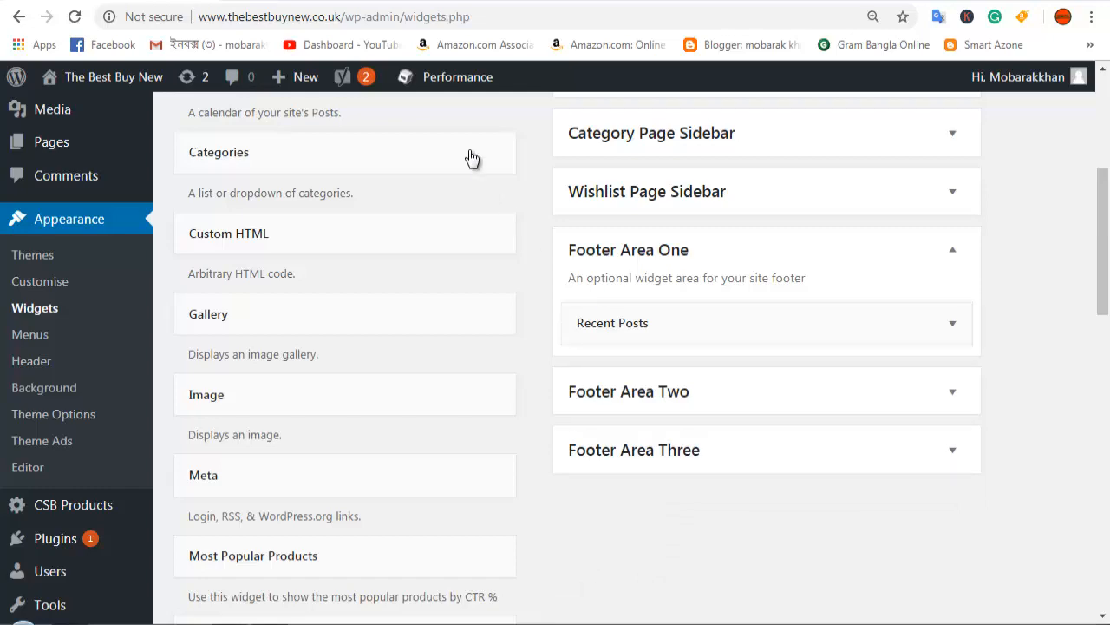
- Return to the storefront and check how the footer widgets appear below the product grid
left_click(323, 0)
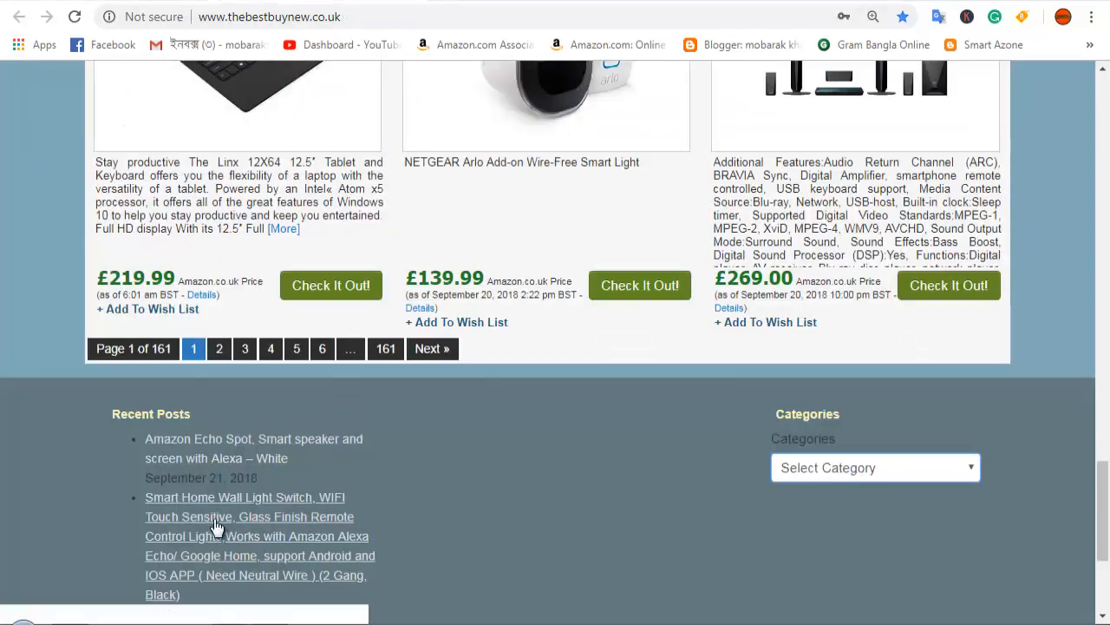
scroll(360, 505, "down", 1)
scroll(360, 505, "down", 3)
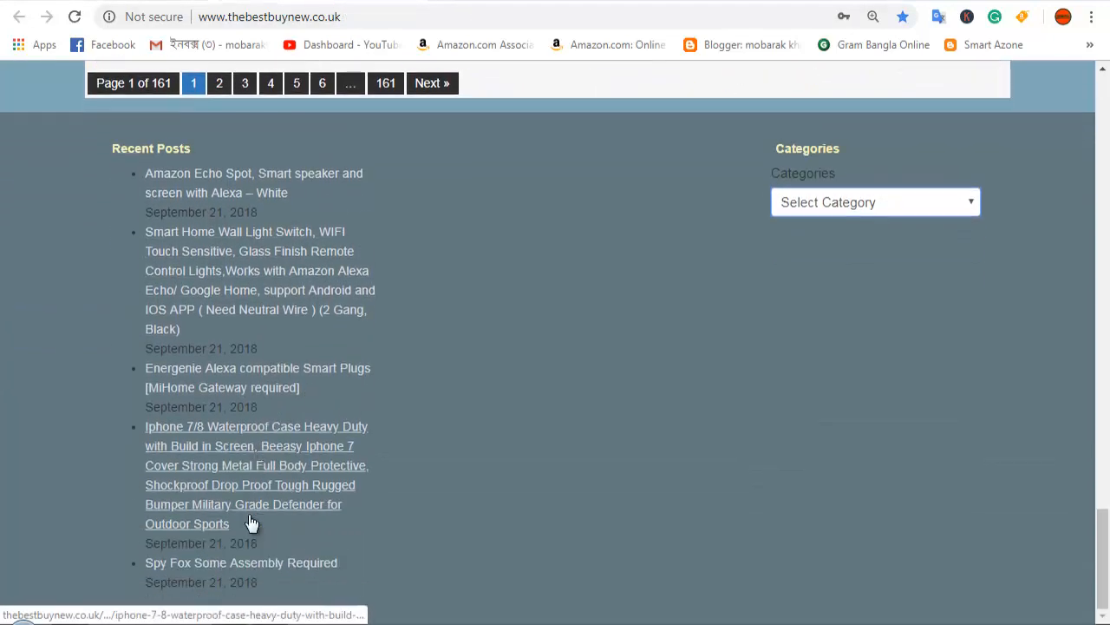
scroll(445, 414, "up", 2)
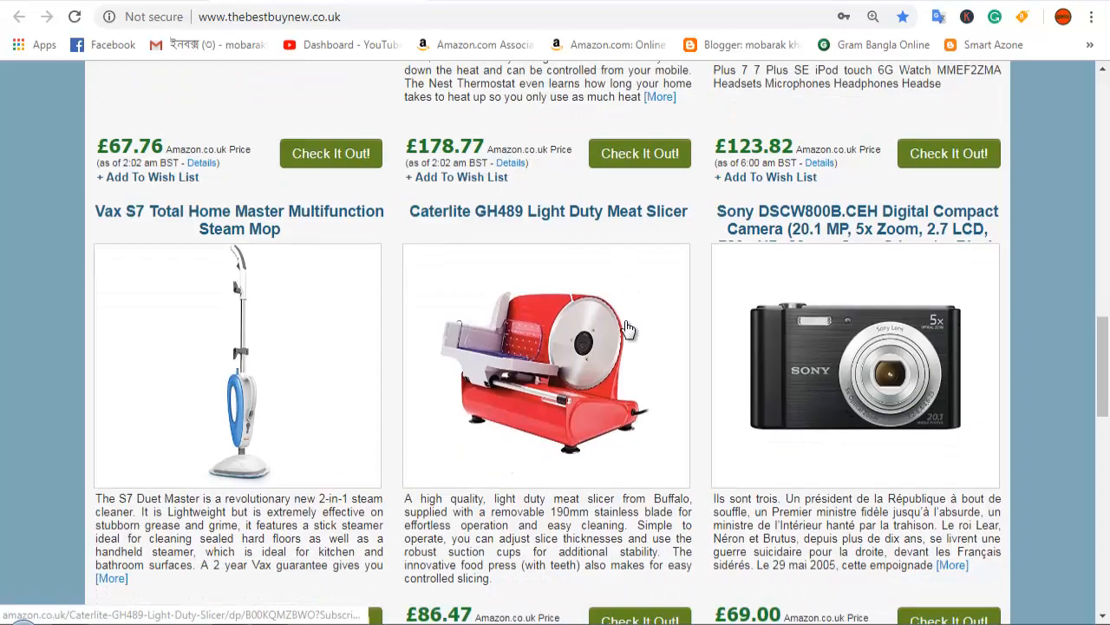
scroll(628, 329, "down", 10)
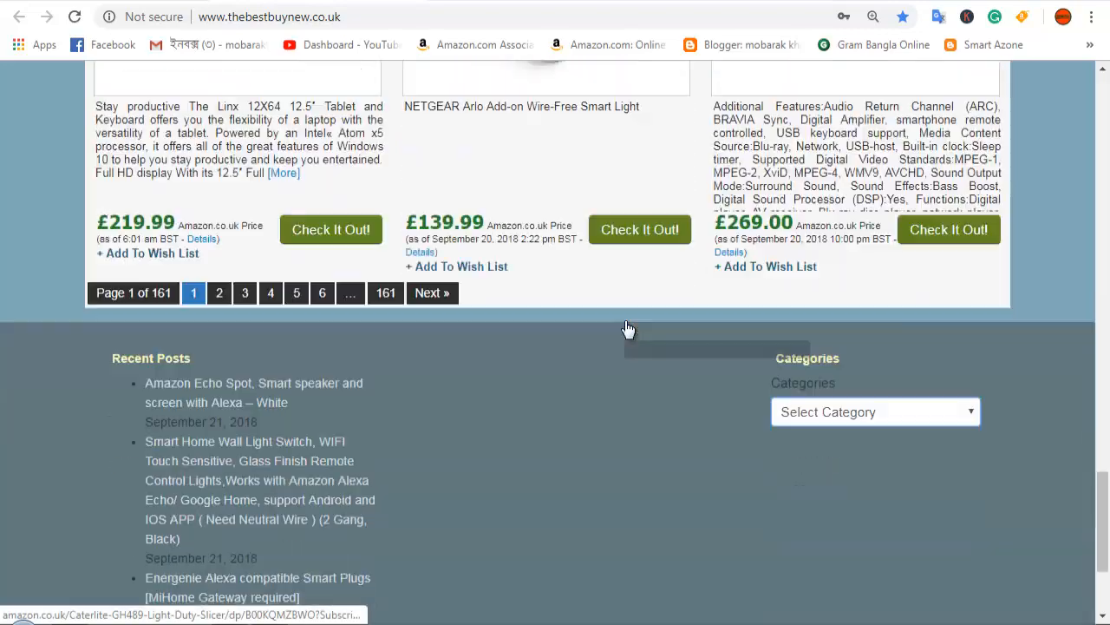
scroll(615, 376, "up", 5)
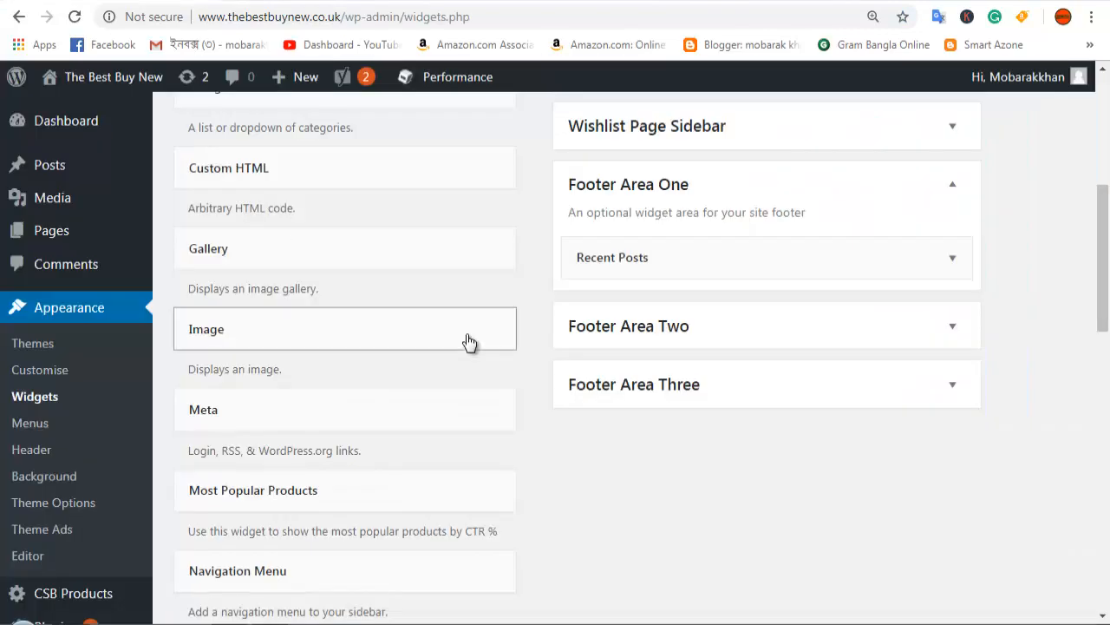
- Open the Recent Posts widget in the Featured Posts Sidebar and view its number-of-posts setting
scroll(433, 352, "up", 2)
left_click_drag(222, 262, 234, 240)
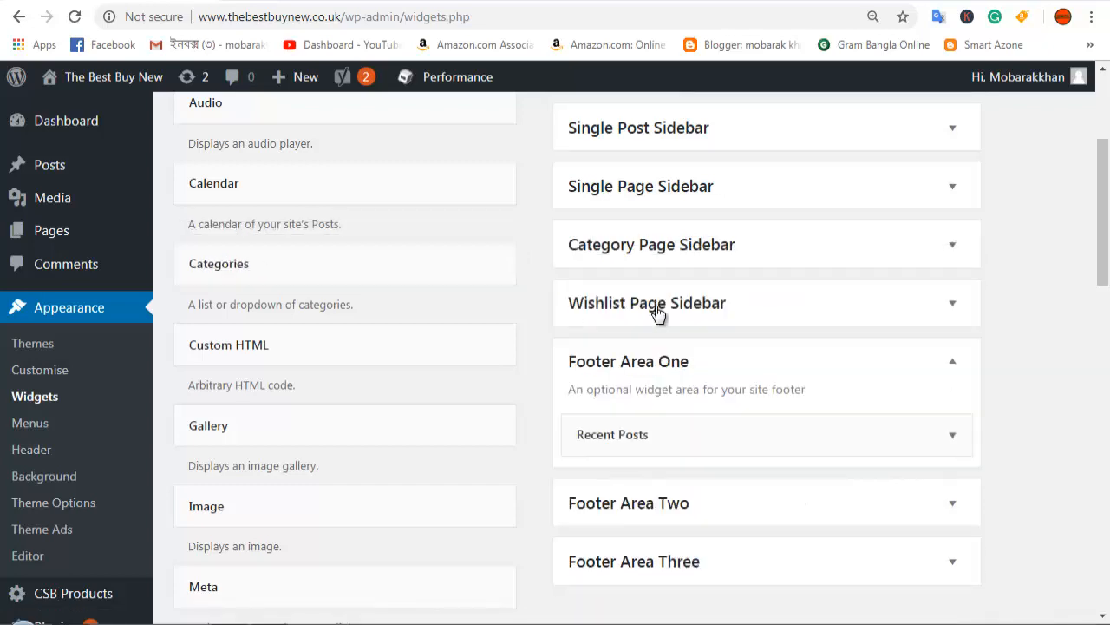
scroll(887, 320, "up", 3)
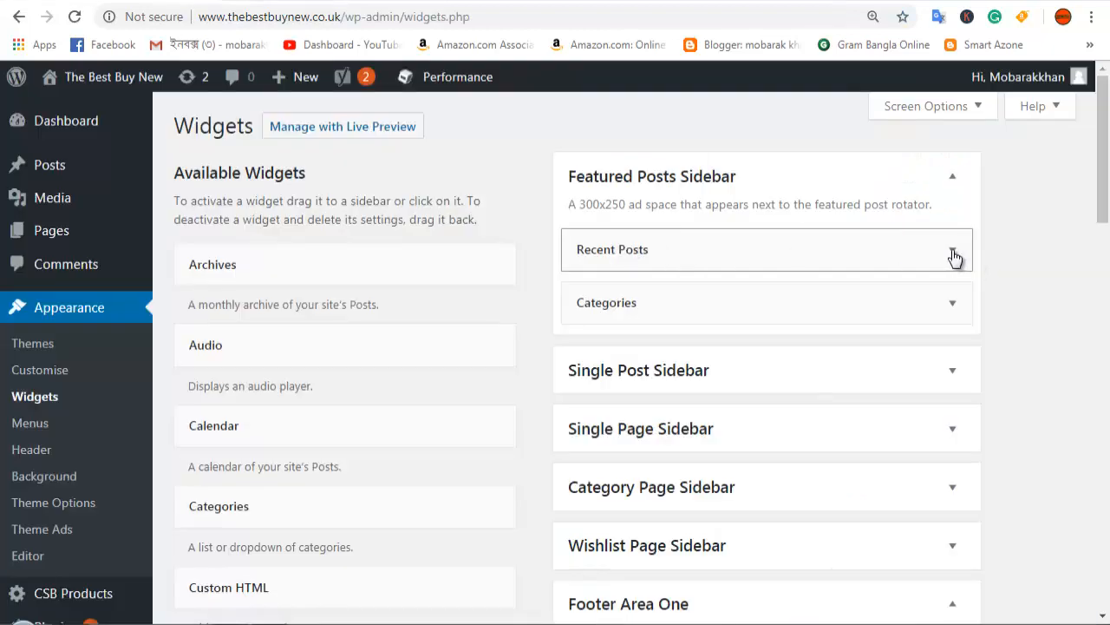
left_click(951, 251)
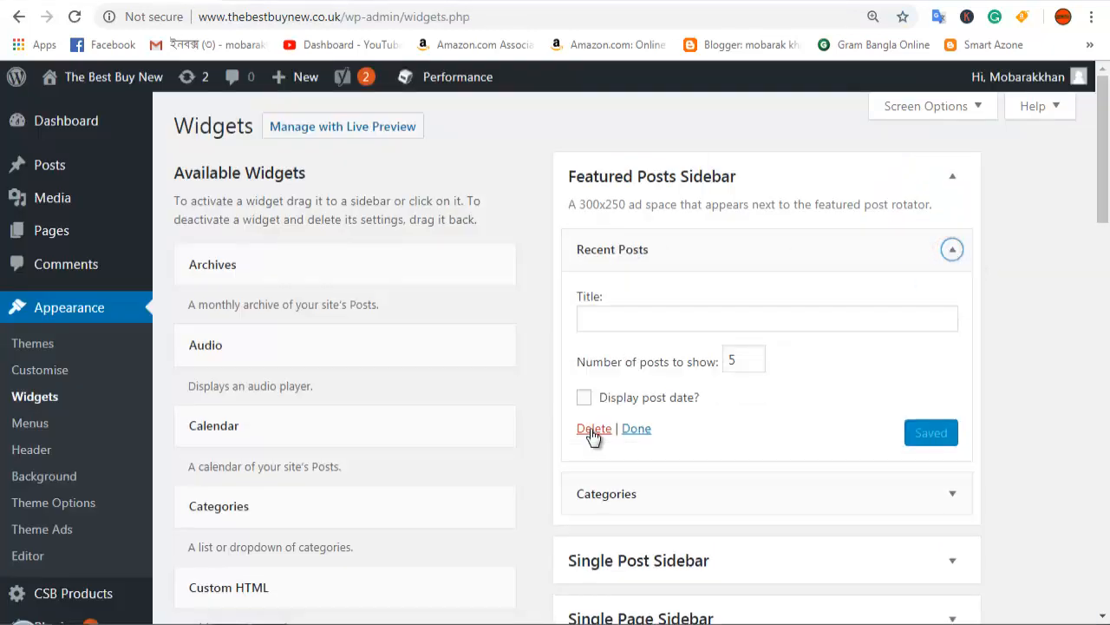
left_click(752, 357)
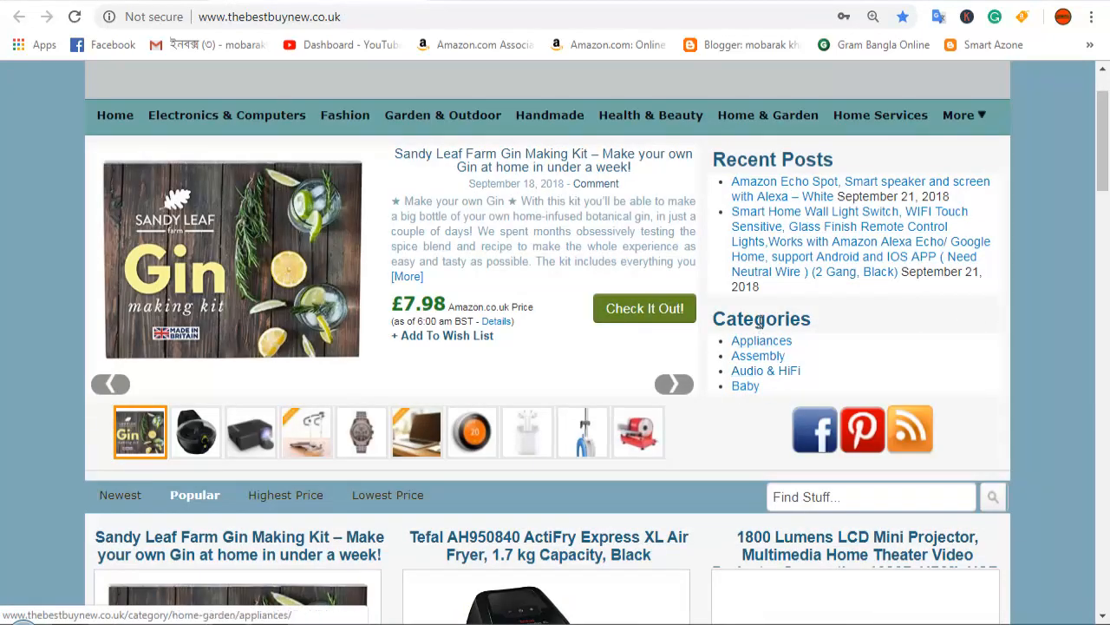
- Check the storefront's featured area sidebar, and open the Tefal ActiFry air fryer's product page to review its layout
scroll(761, 342, "down", 2)
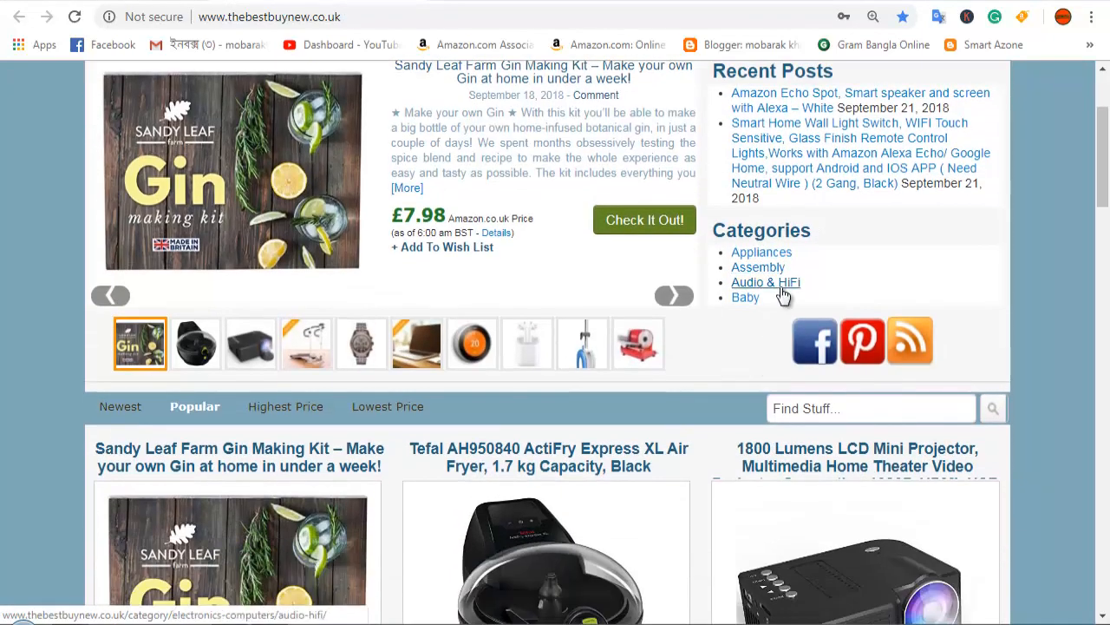
scroll(786, 290, "down", 3)
left_click(523, 107)
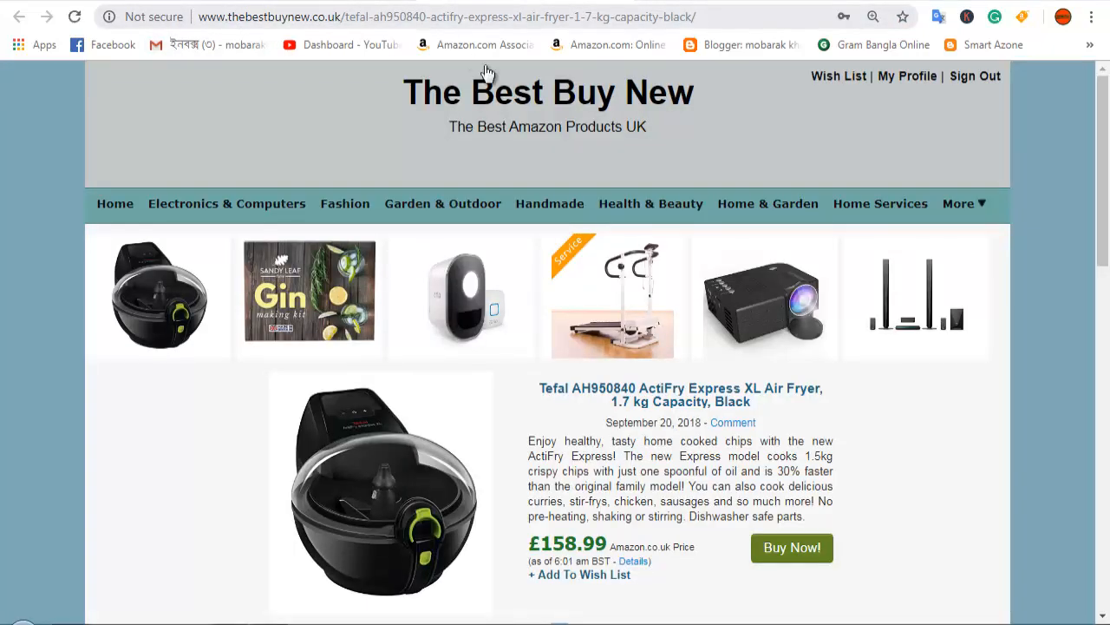
scroll(564, 473, "down", 2)
scroll(562, 475, "down", 1)
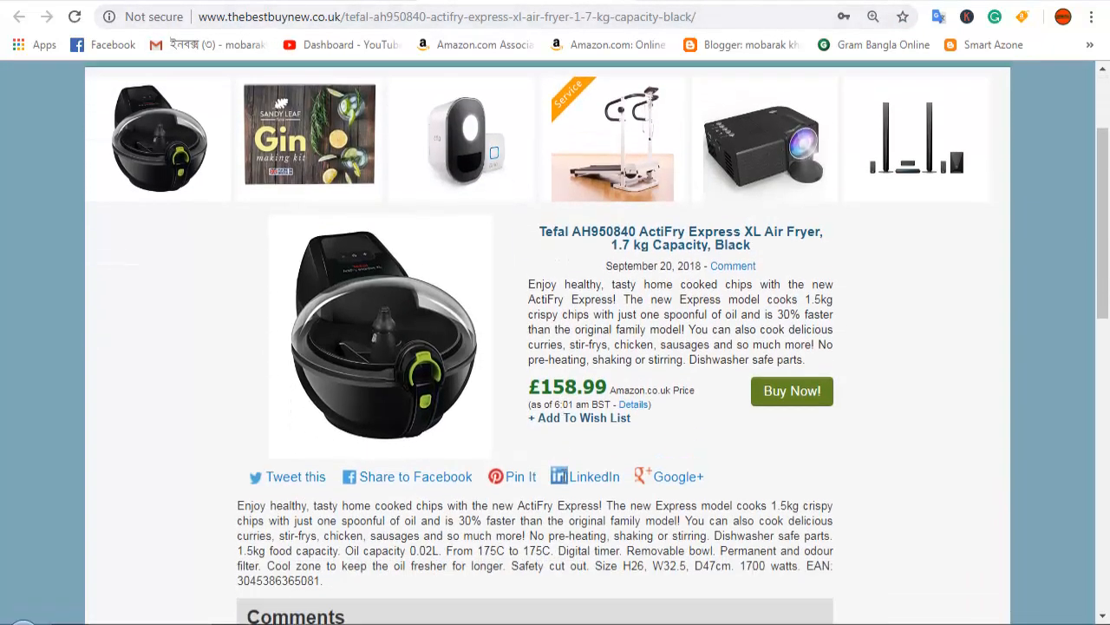
- Examine the air fryer product page from the featured thumbnails and price down to the sharing links, description and comment form
scroll(562, 475, "up", 1)
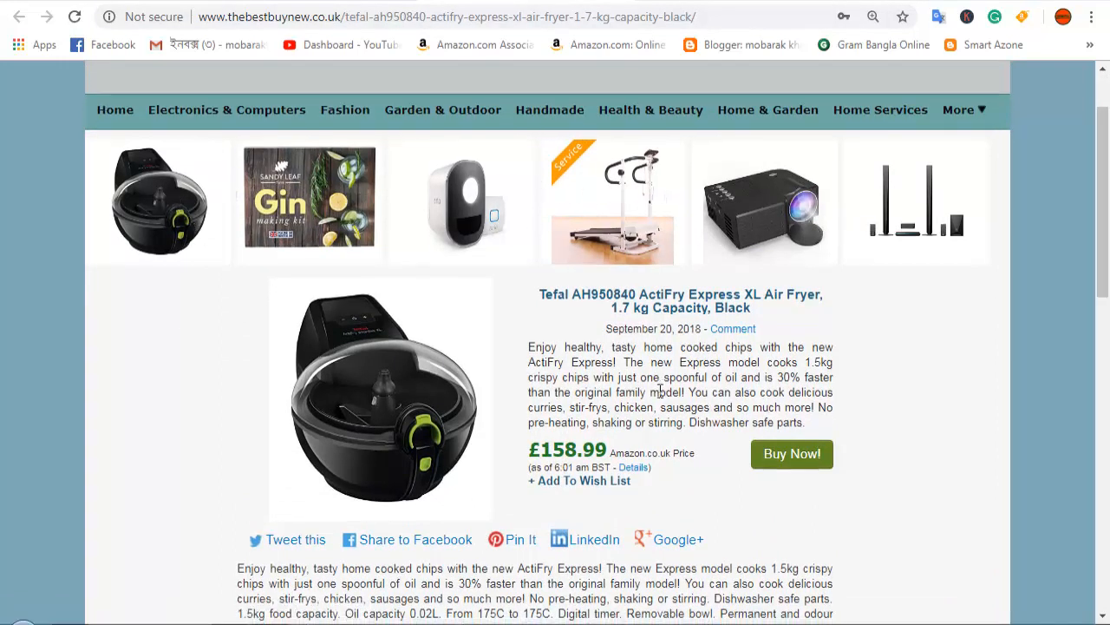
scroll(548, 369, "down", 2)
scroll(444, 353, "down", 2)
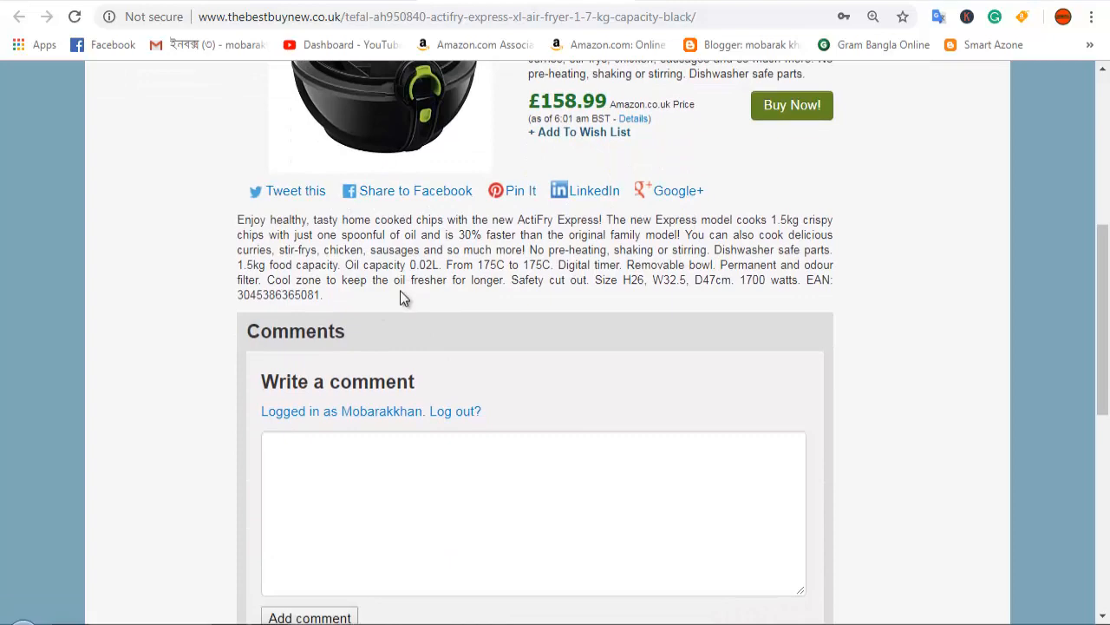
scroll(399, 295, "down", 1)
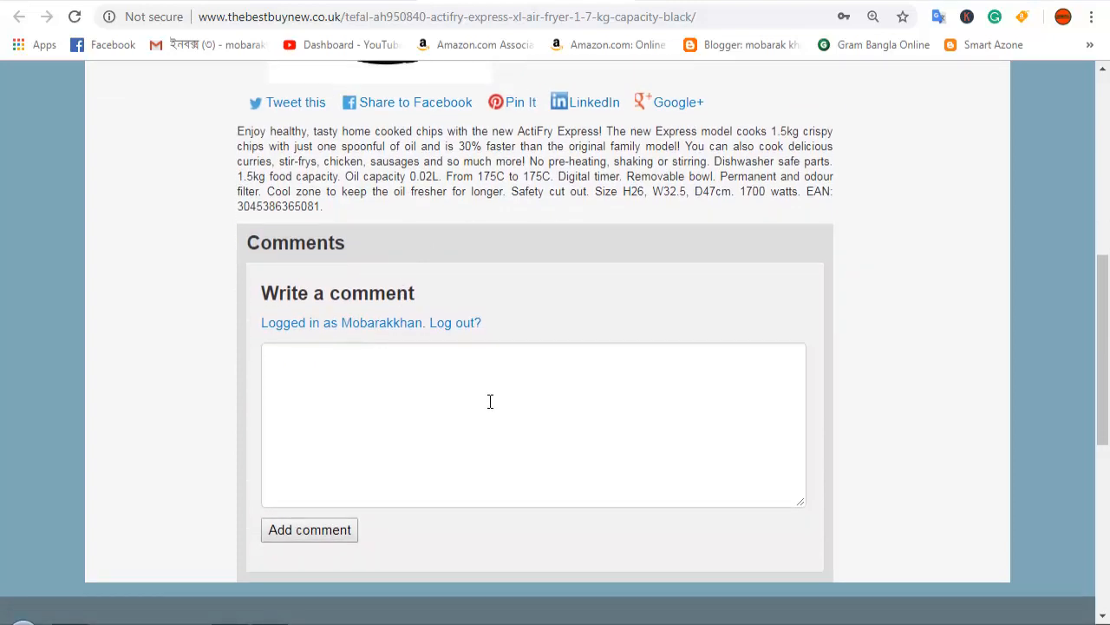
scroll(490, 401, "down", 1)
scroll(490, 402, "up", 4)
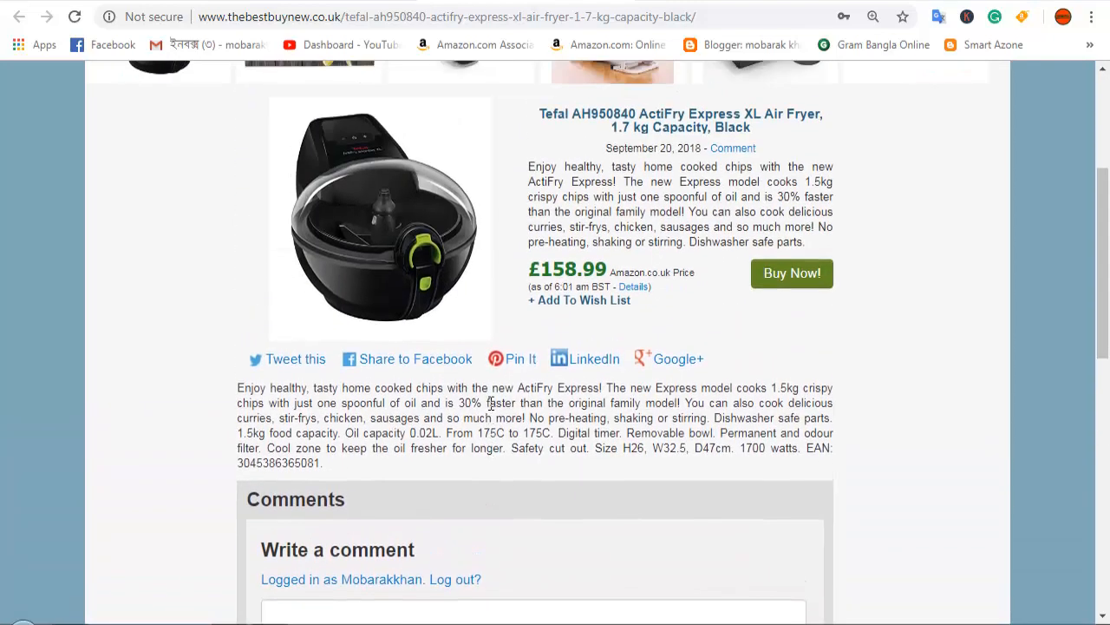
scroll(490, 402, "up", 1)
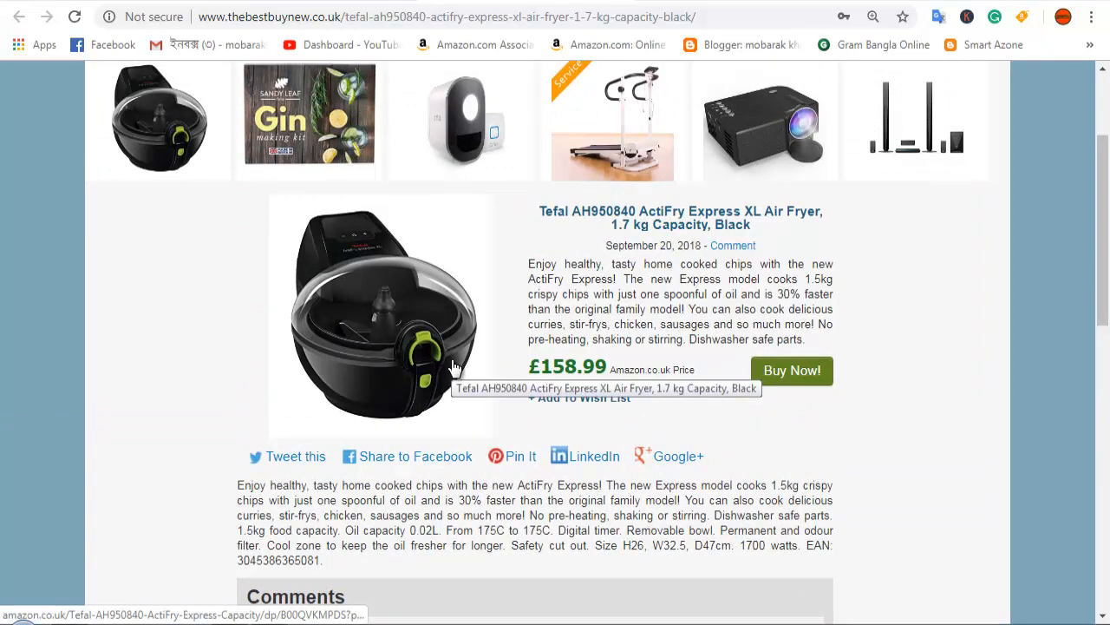
scroll(452, 367, "up", 2)
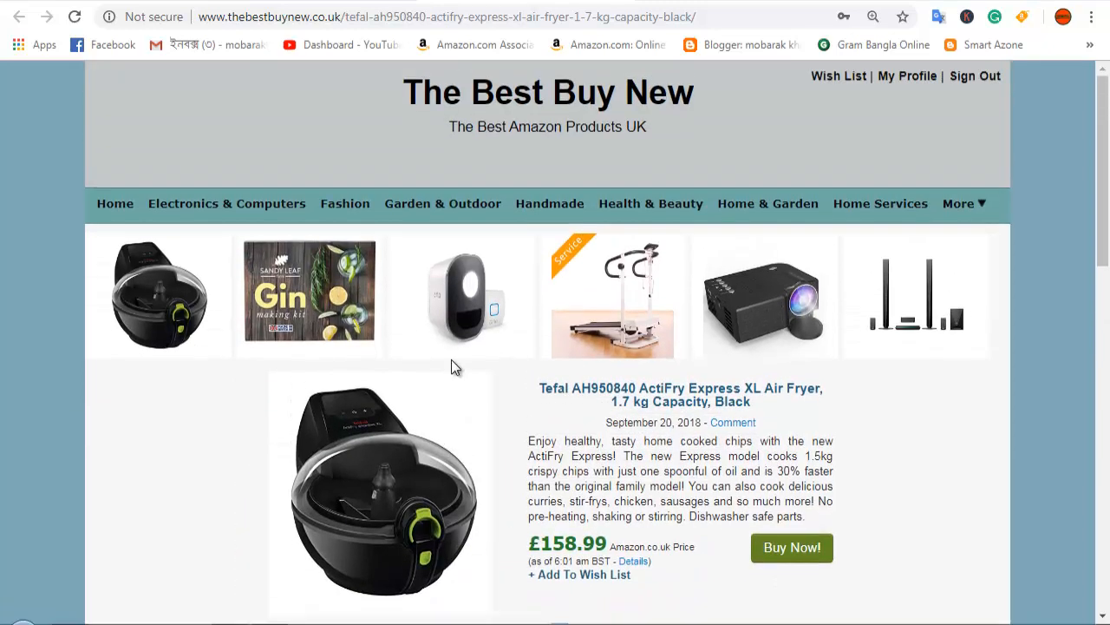
scroll(451, 359, "down", 3)
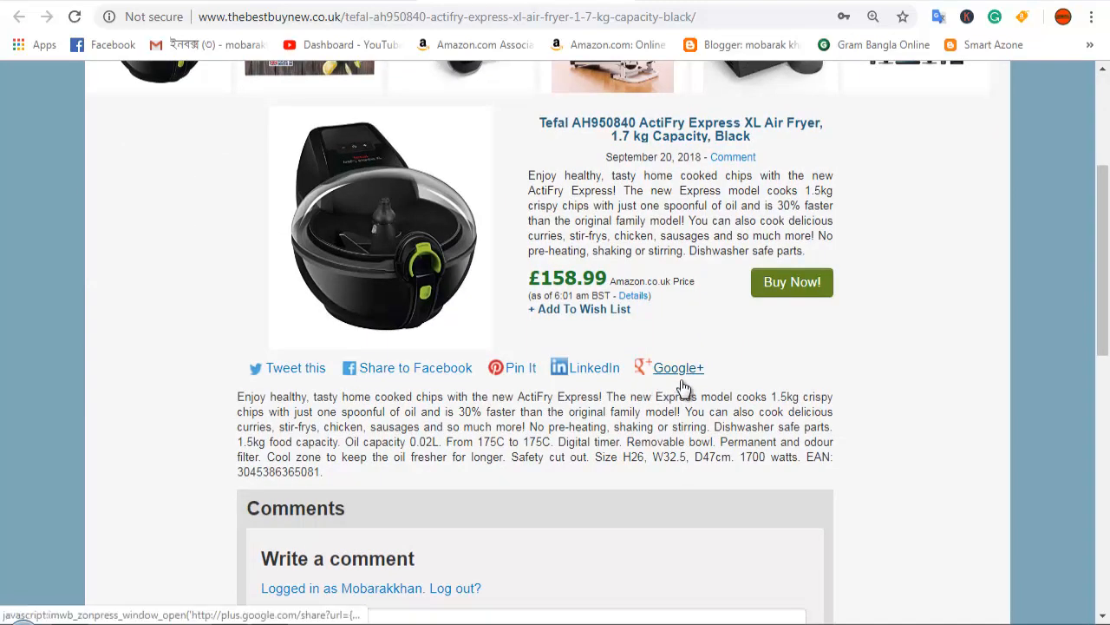
scroll(682, 388, "up", 1)
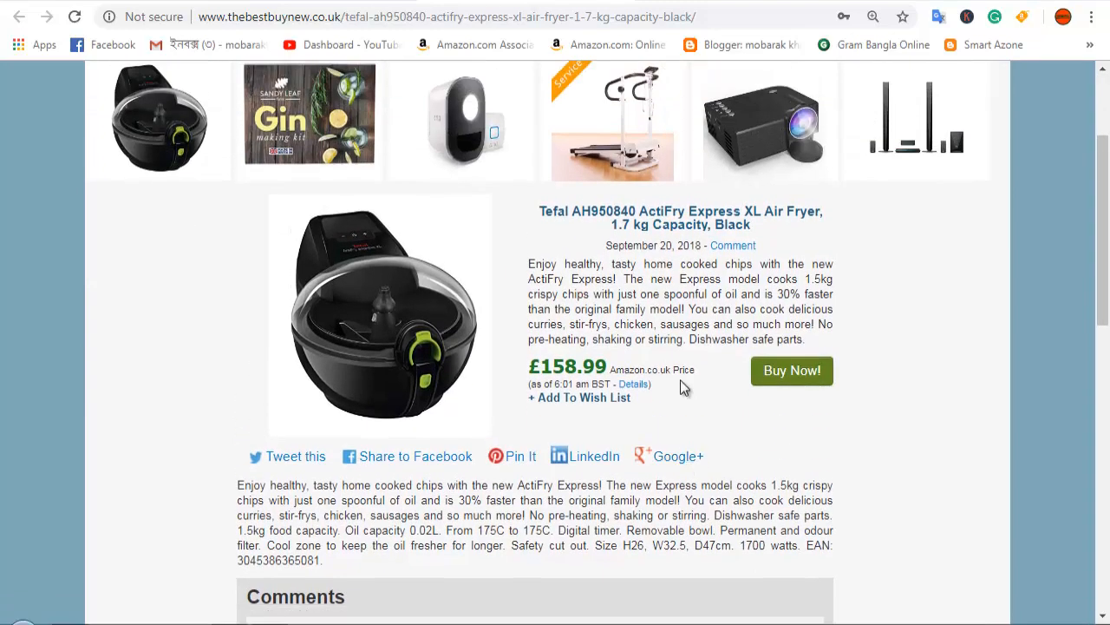
scroll(583, 368, "up", 1)
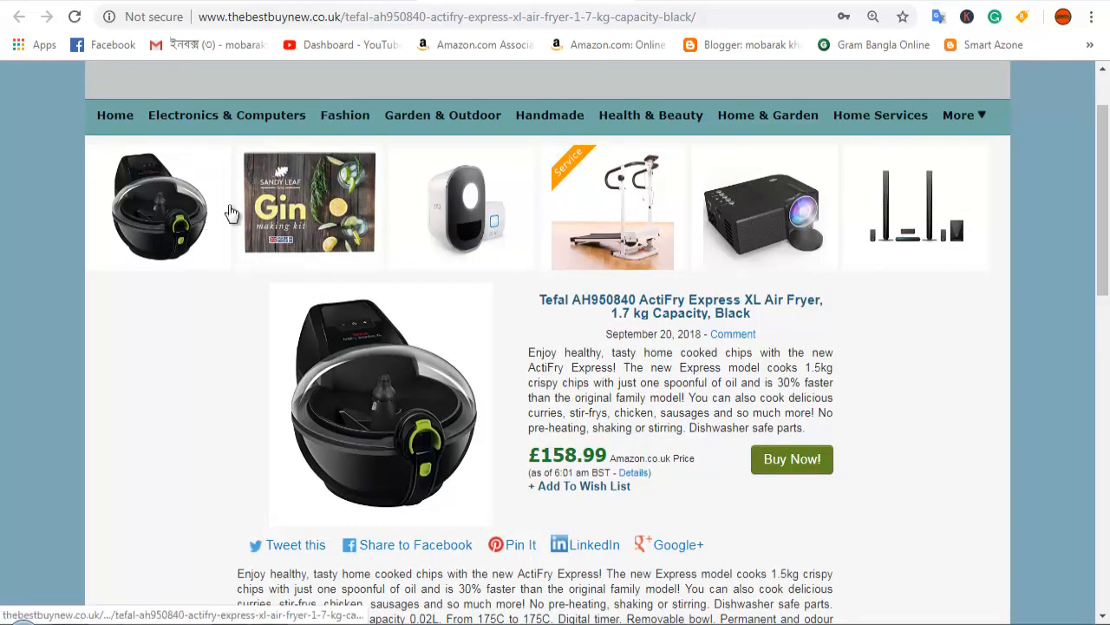
- Follow the air fryer's Buy Now link and check the product listing it opens on Amazon.co.uk
left_click(792, 464)
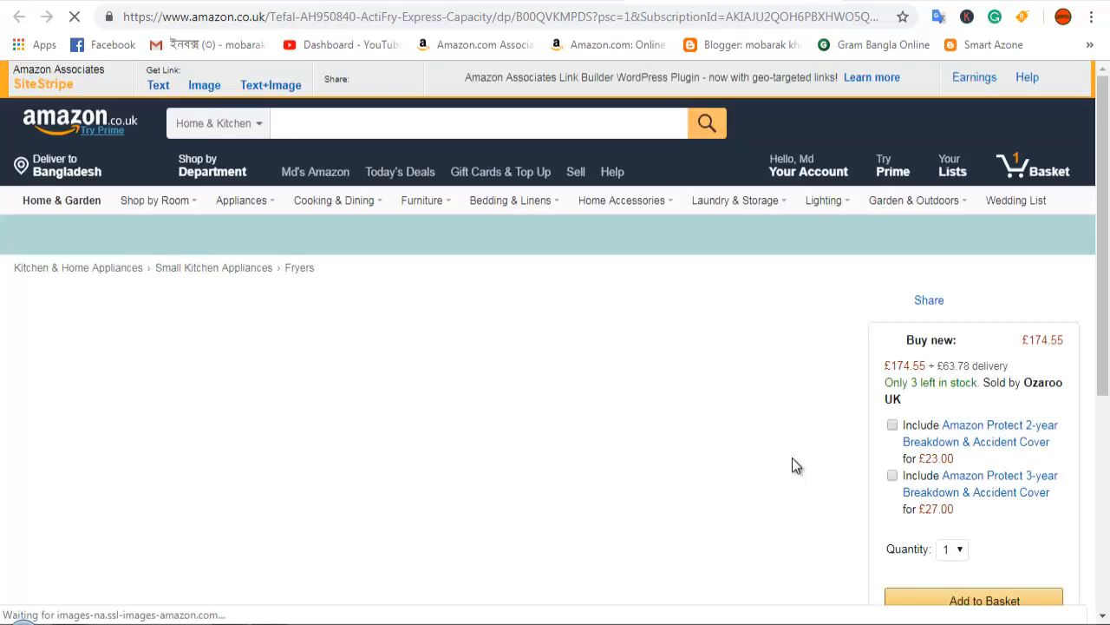
scroll(791, 466, "down", 2)
scroll(786, 442, "up", 3)
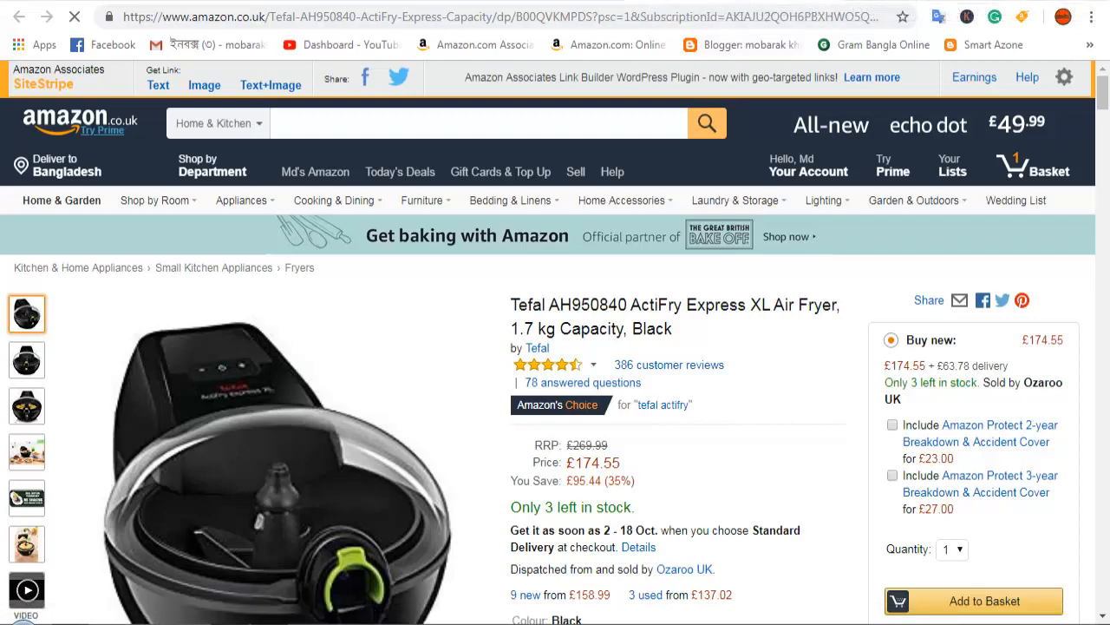
- Close the Amazon listing and the product page, and look over the storefront home page's featured slider and Popular product grid
left_click(699, 0)
left_click(700, 0)
scroll(759, 539, "down", 2)
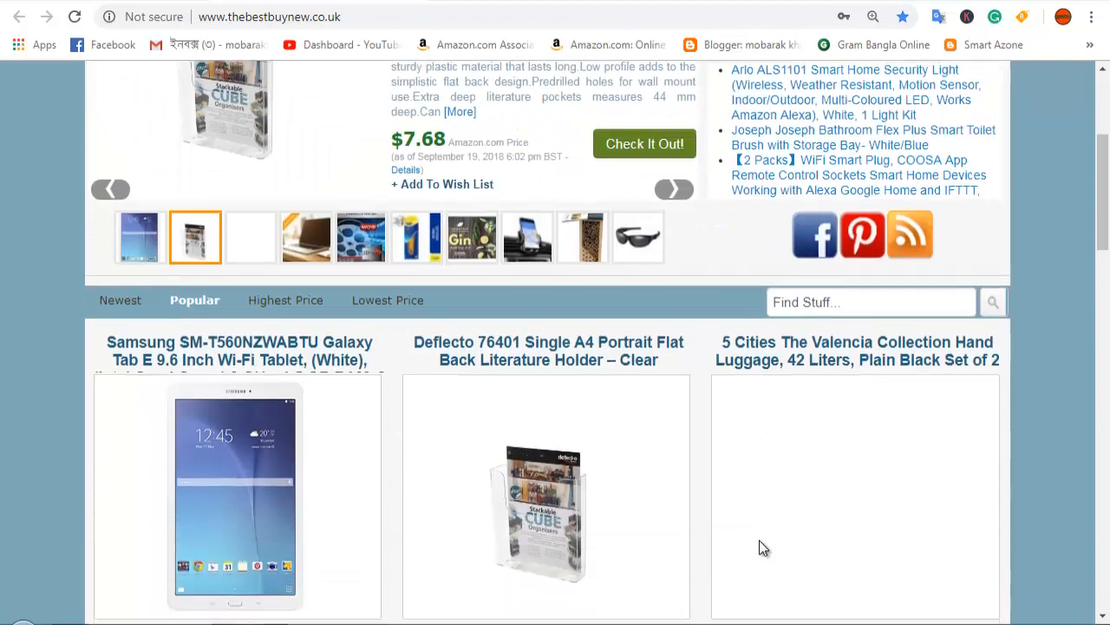
scroll(759, 540, "down", 4)
scroll(759, 546, "up", 4)
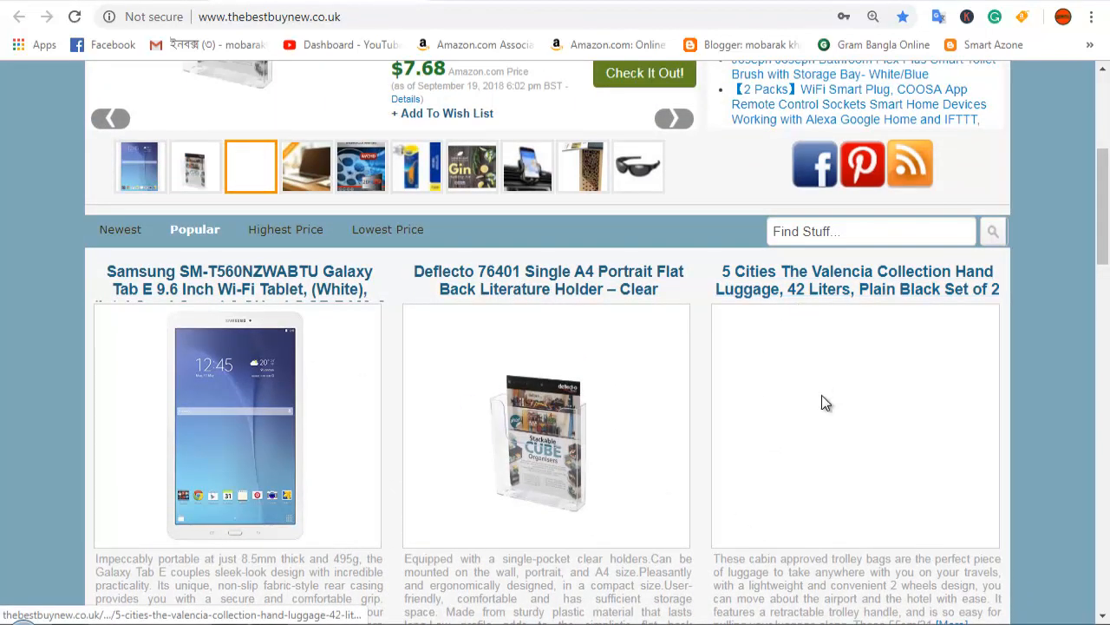
scroll(715, 425, "down", 2)
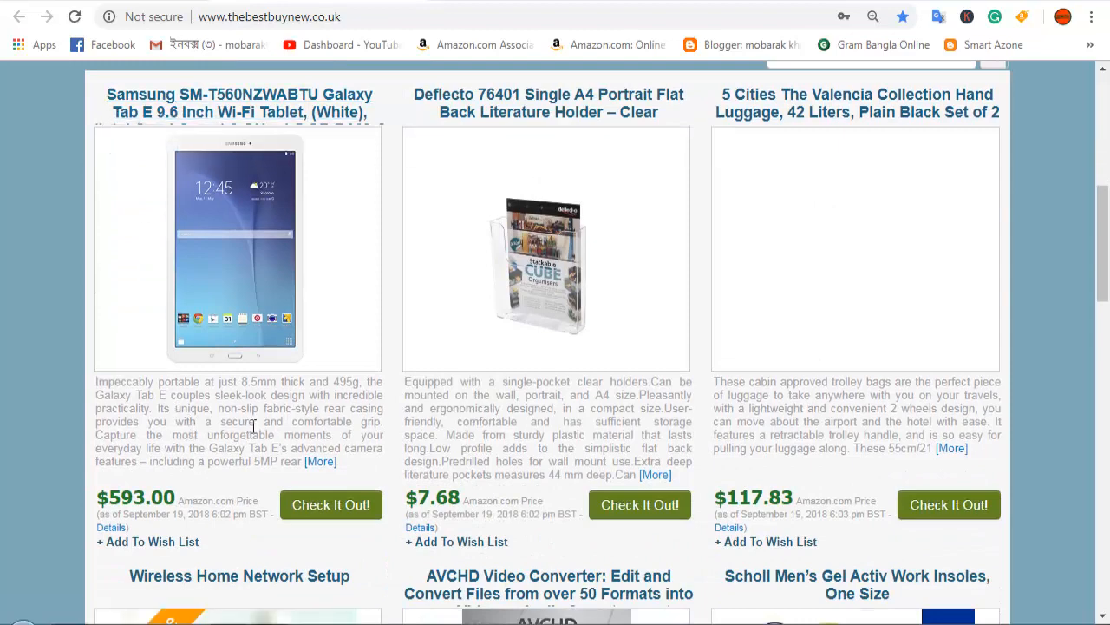
scroll(763, 545, "up", 4)
scroll(759, 539, "down", 5)
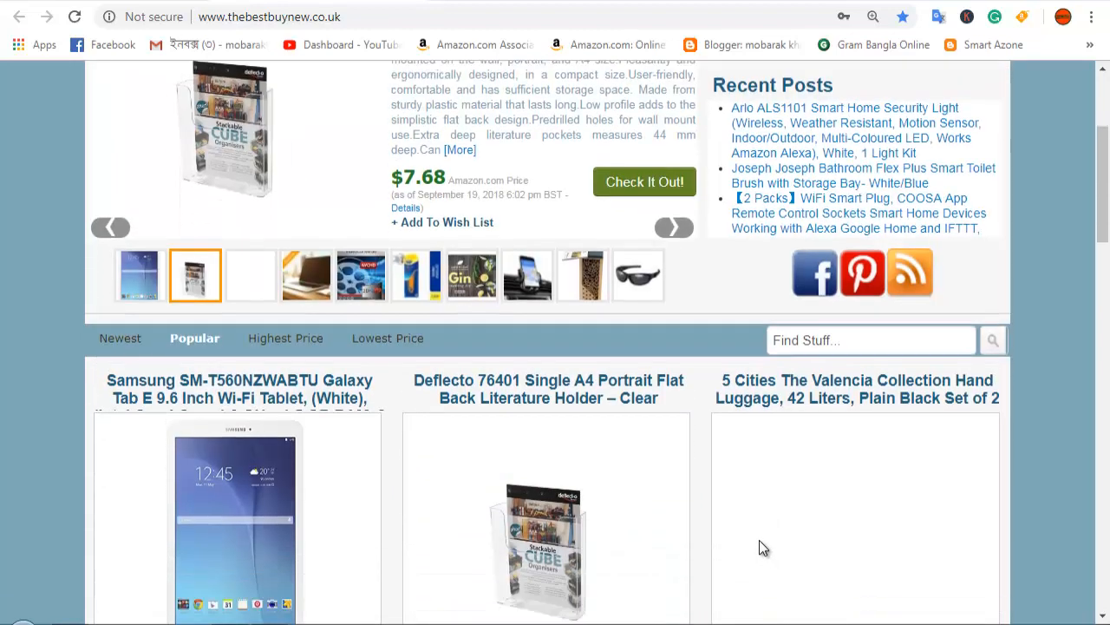
scroll(757, 547, "up", 3)
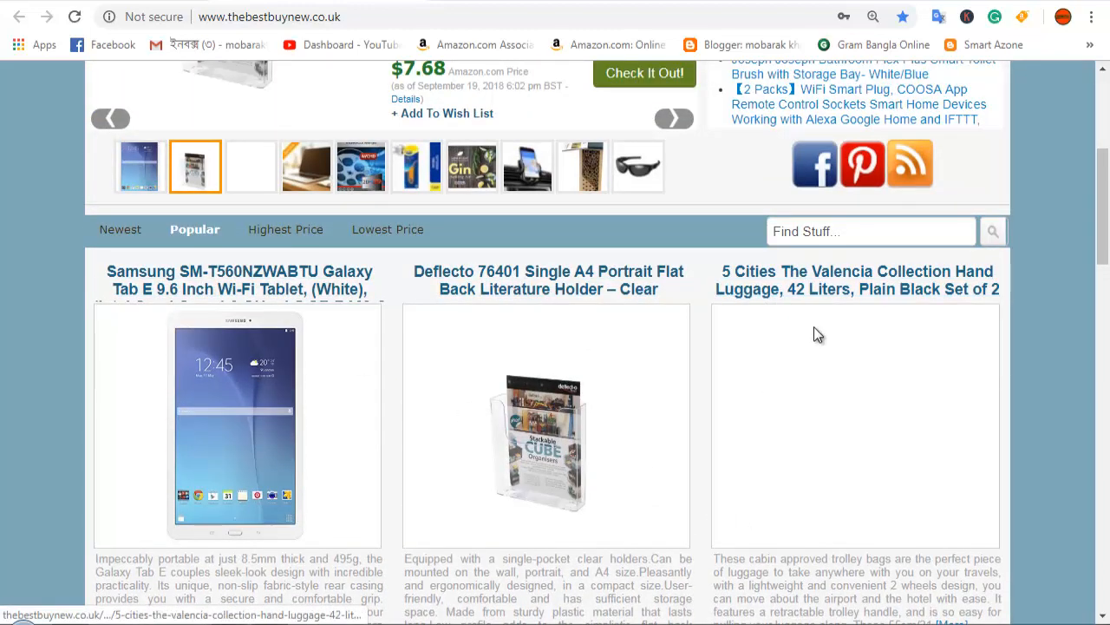
scroll(482, 413, "down", 2)
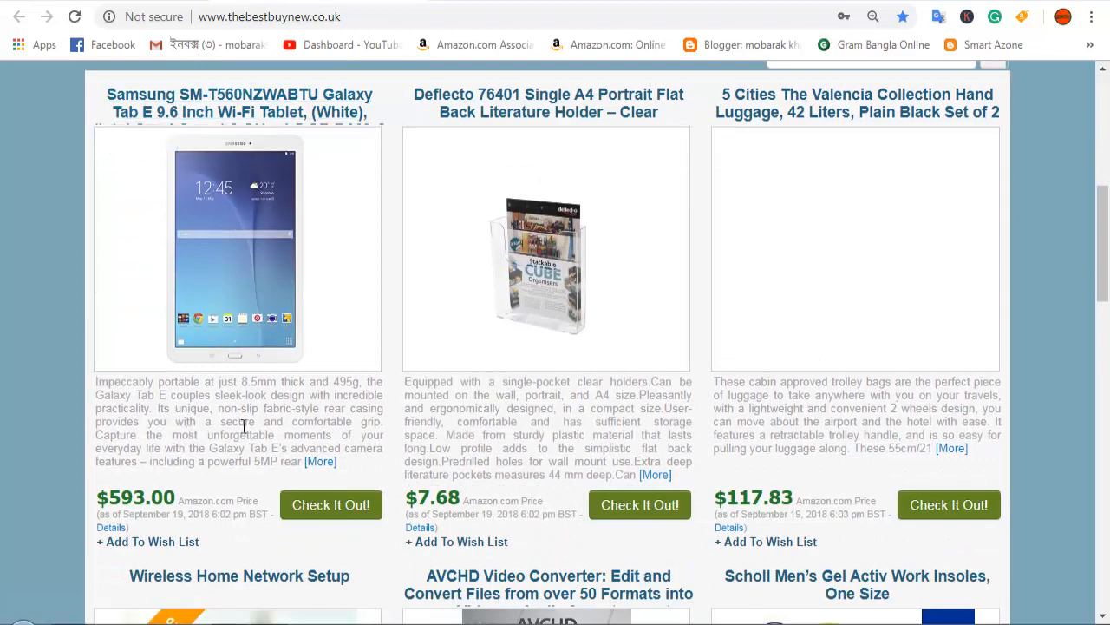
scroll(762, 546, "up", 4)
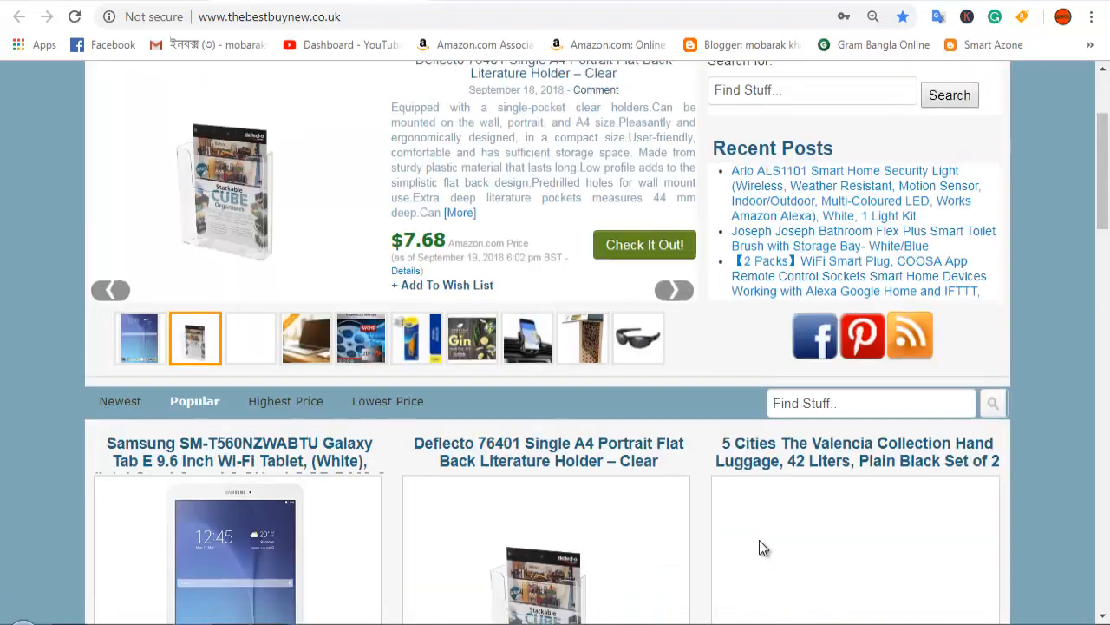
scroll(759, 539, "down", 5)
scroll(759, 545, "up", 3)
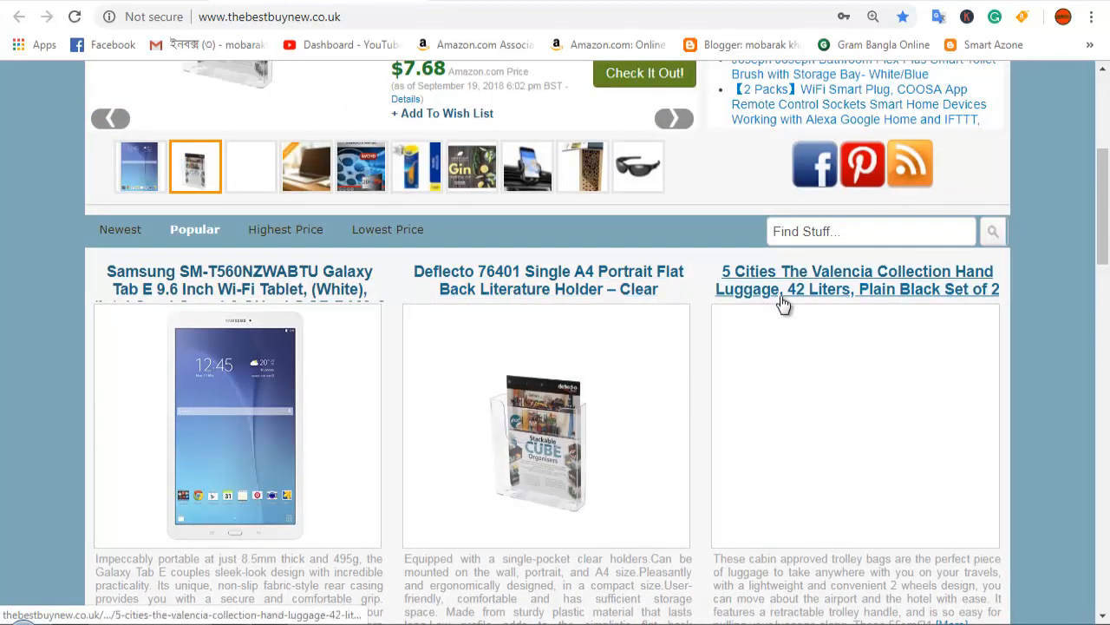
scroll(808, 425, "down", 2)
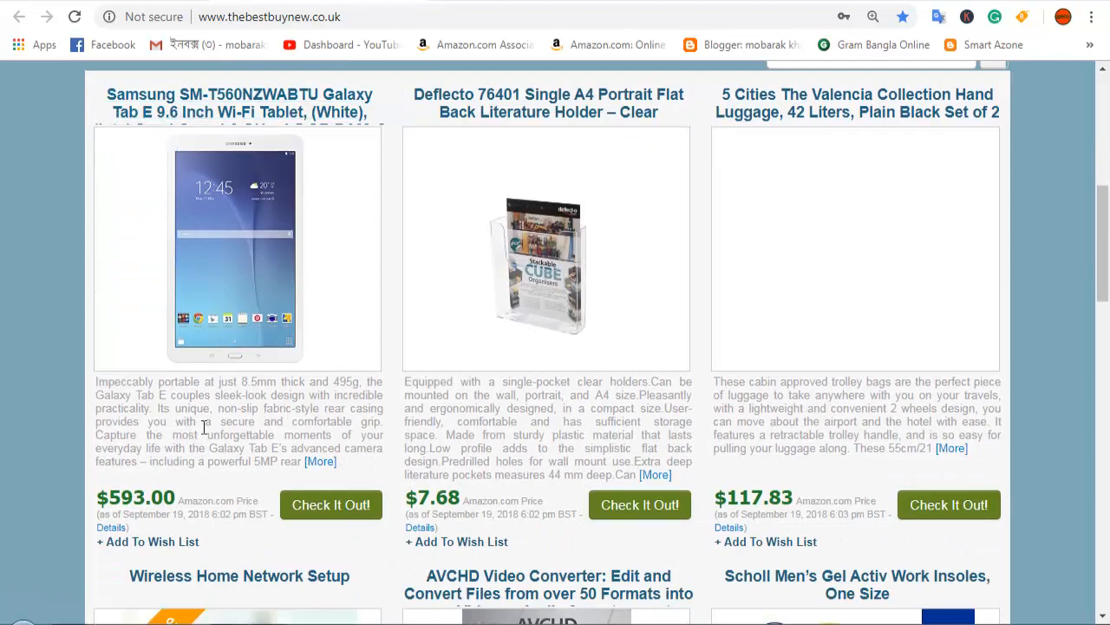
scroll(760, 547, "up", 4)
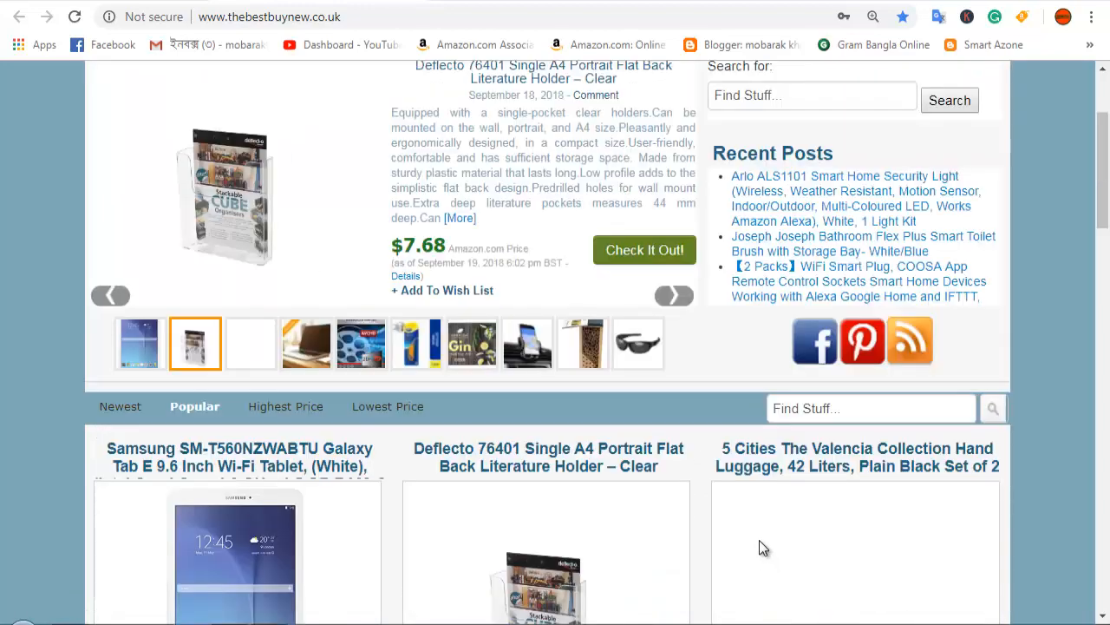
scroll(761, 546, "down", 4)
scroll(761, 546, "up", 2)
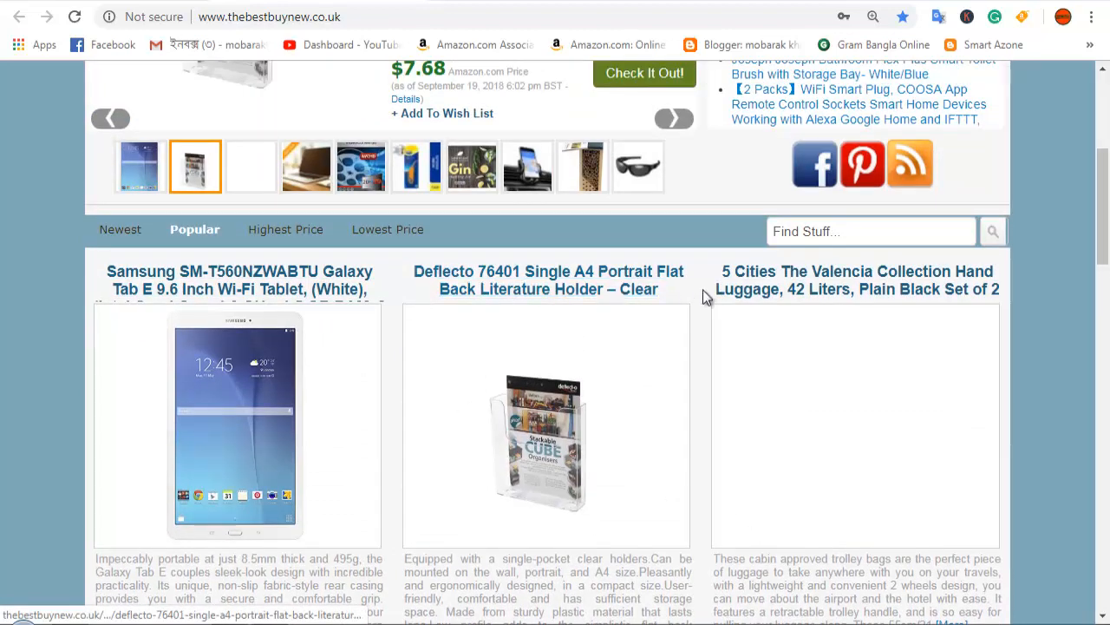
scroll(738, 434, "down", 2)
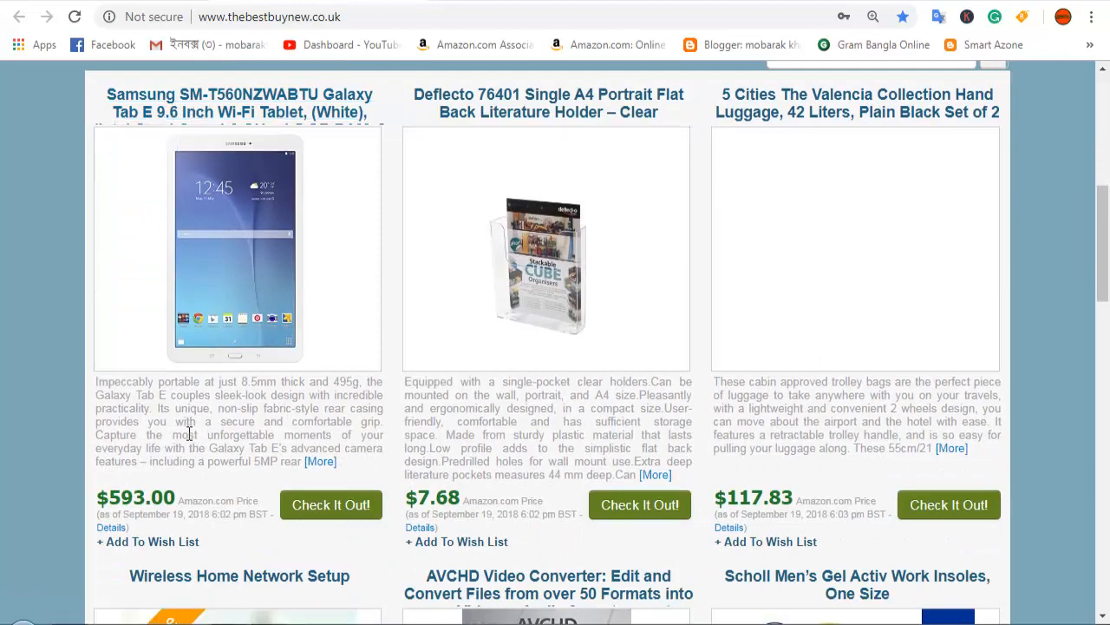
scroll(761, 544, "up", 4)
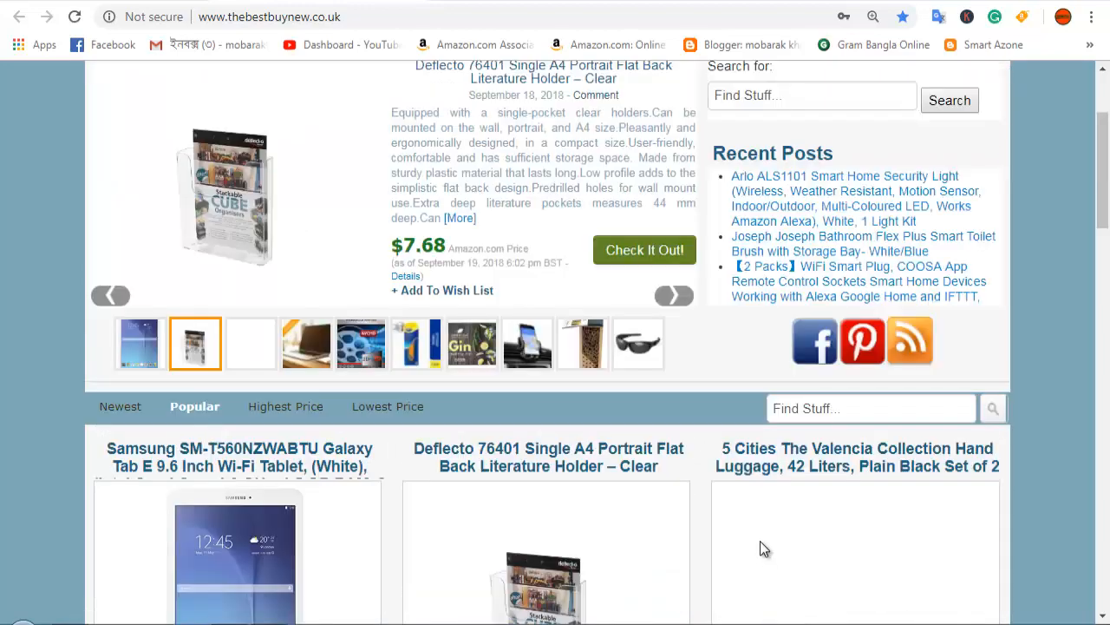
scroll(759, 540, "down", 5)
scroll(761, 545, "up", 3)
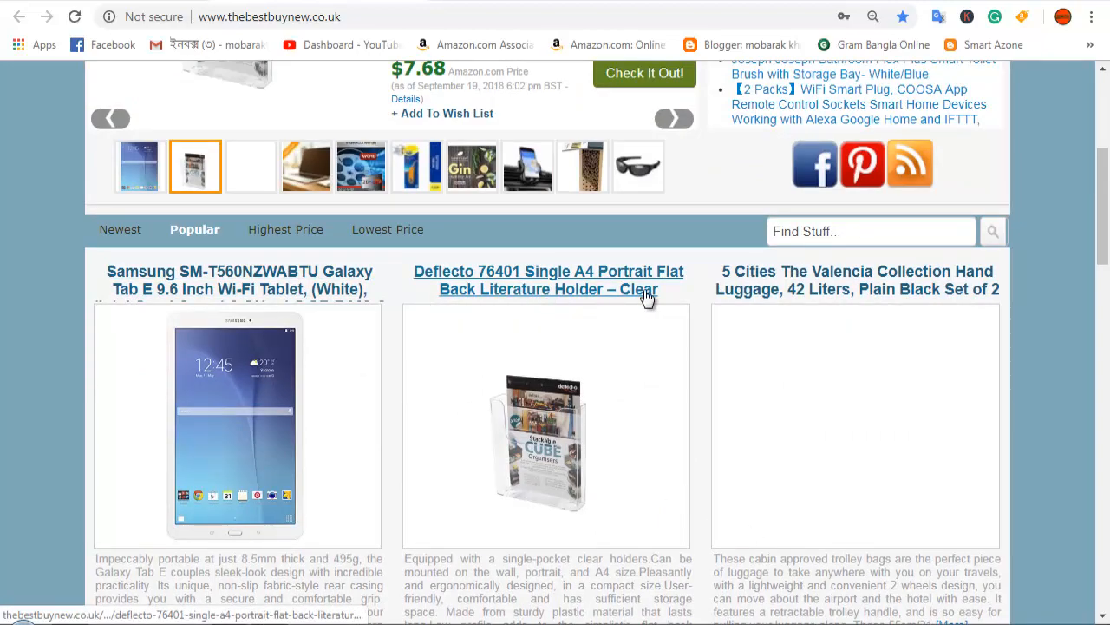
scroll(811, 425, "down", 2)
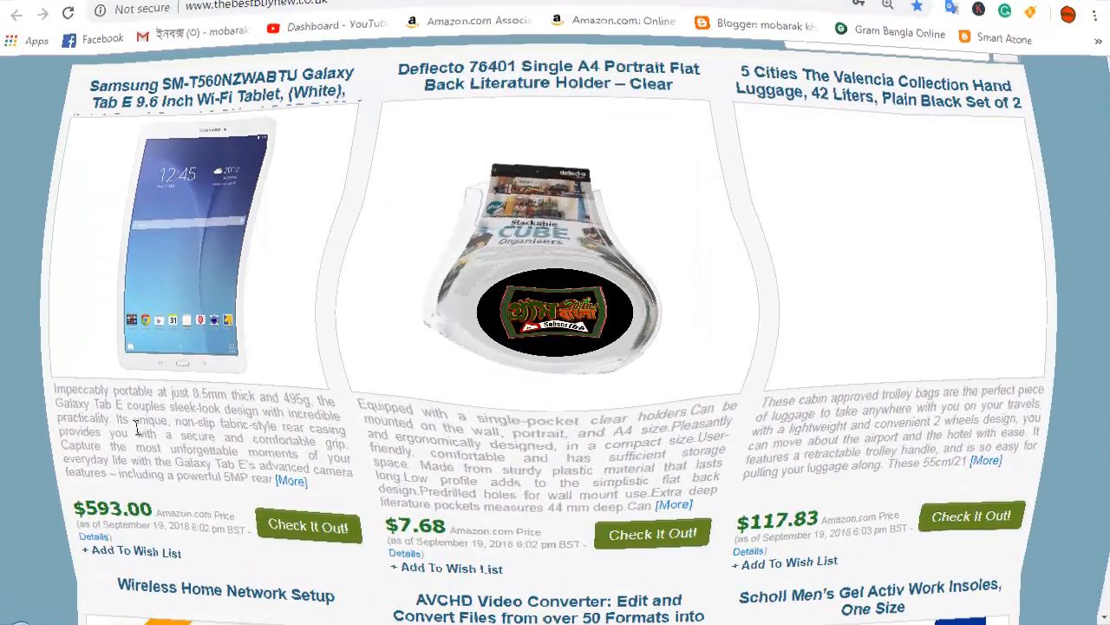